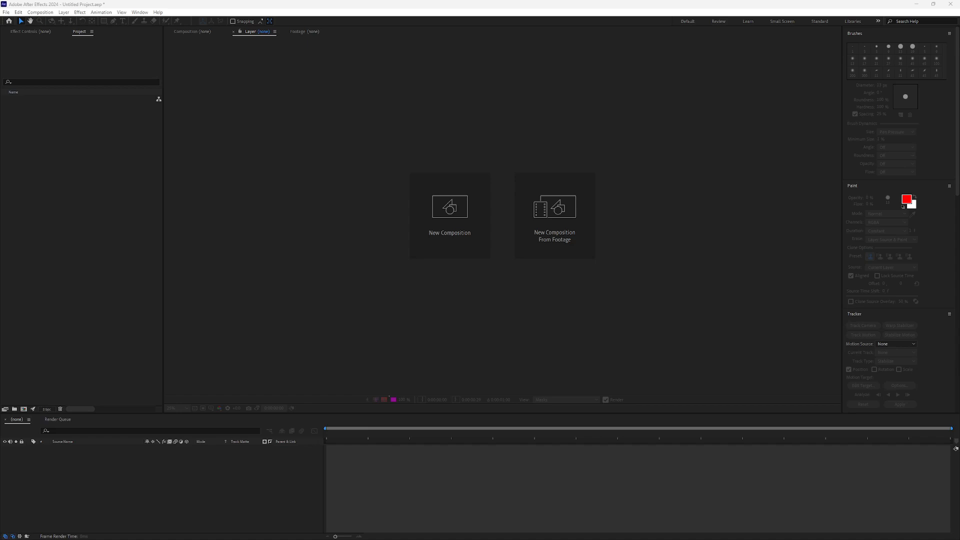
Import the Video_01.mov footage, preview it, and create a composition from it.
drag(125, 135, 115, 152)
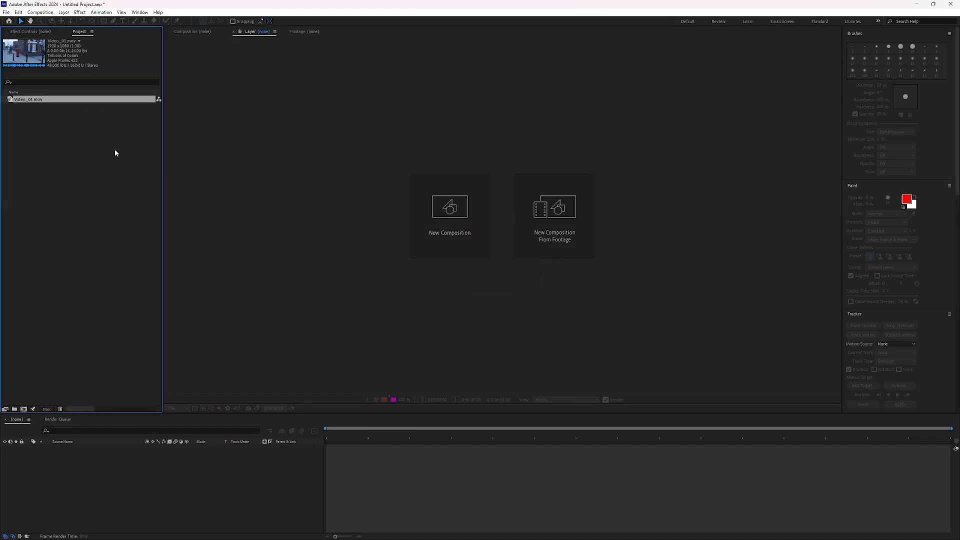
double_click(30, 100)
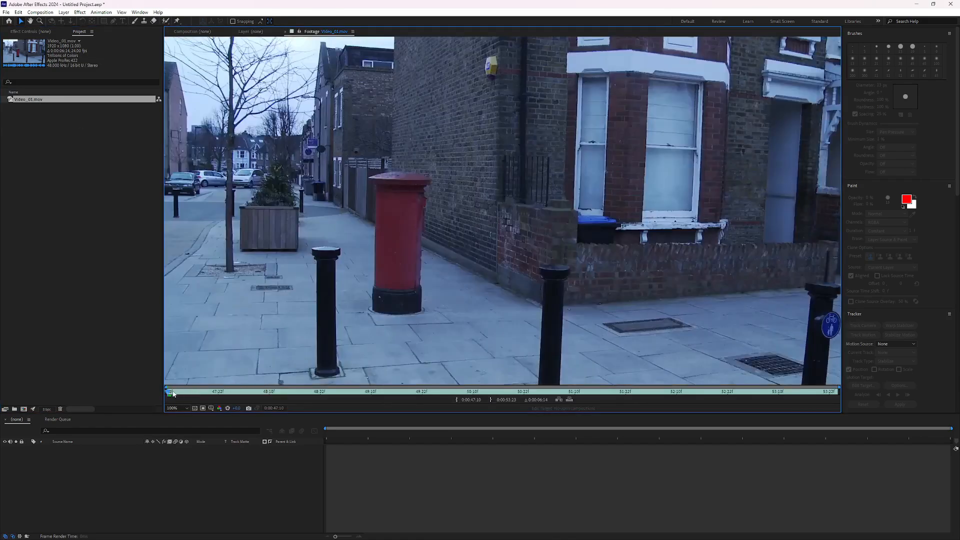
mouse_move(174, 394)
mouse_down()
mouse_move(834, 396)
mouse_move(170, 397)
mouse_up()
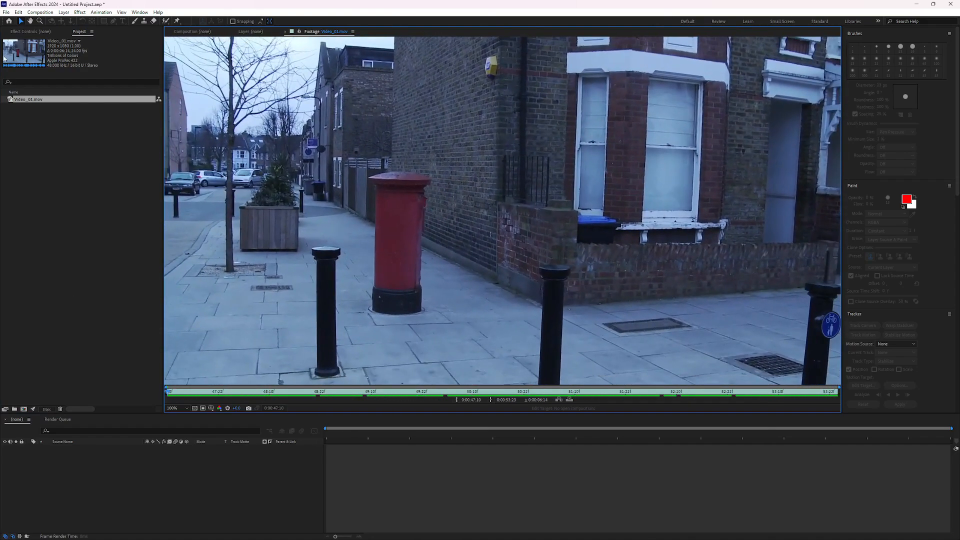
drag(29, 102, 79, 460)
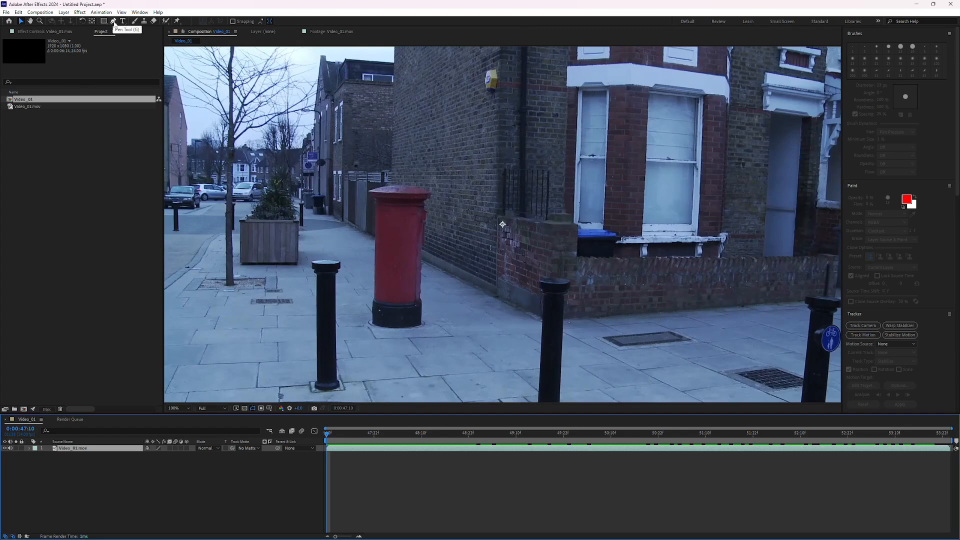
Start a Pen tool mask on the red postbox, placing points down its left side, around the base and up the right side.
click(114, 22)
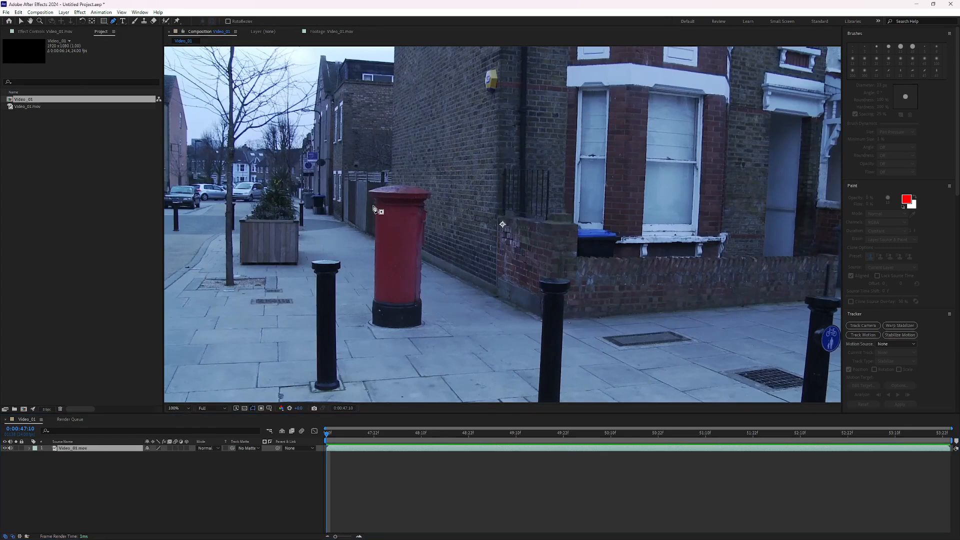
key(period)
drag(295, 229, 392, 198)
click(340, 118)
click(343, 126)
click(349, 132)
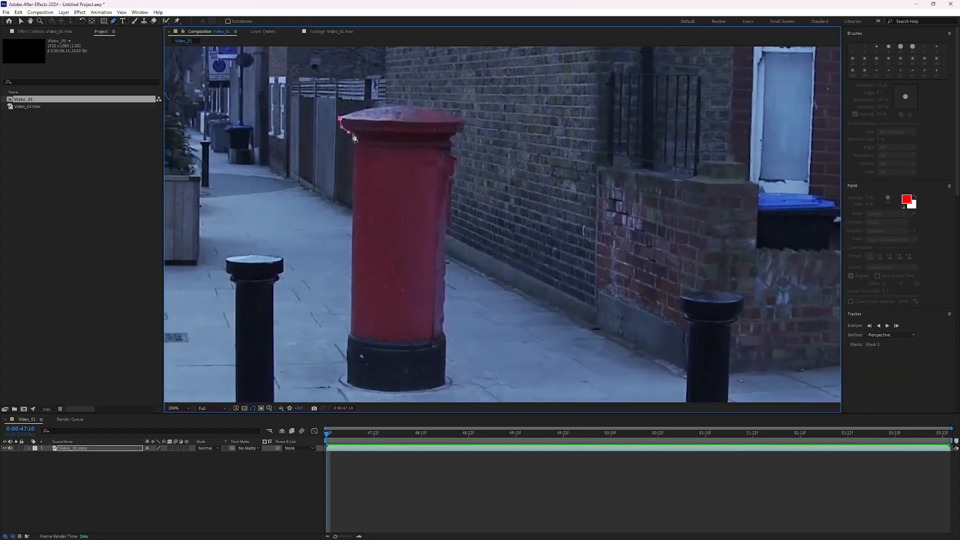
click(350, 333)
click(348, 339)
click(347, 383)
click(398, 393)
click(446, 386)
click(446, 339)
click(444, 331)
click(446, 229)
click(452, 226)
click(451, 179)
click(455, 173)
click(455, 163)
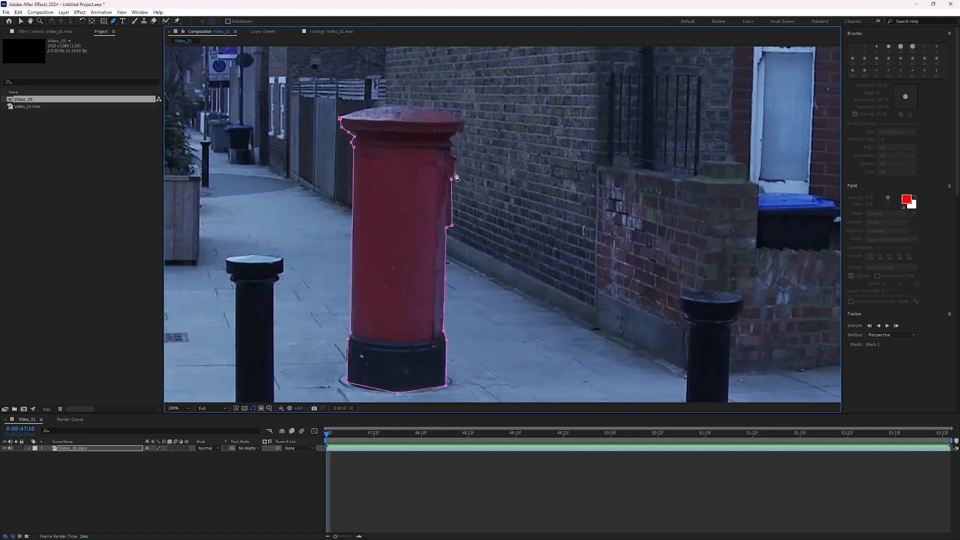
click(458, 160)
Continue the mask points along the postbox's upper right edge and cap, closing the path at the first point.
key(period)
click(452, 154)
click(494, 197)
click(489, 198)
click(486, 181)
click(500, 169)
click(513, 166)
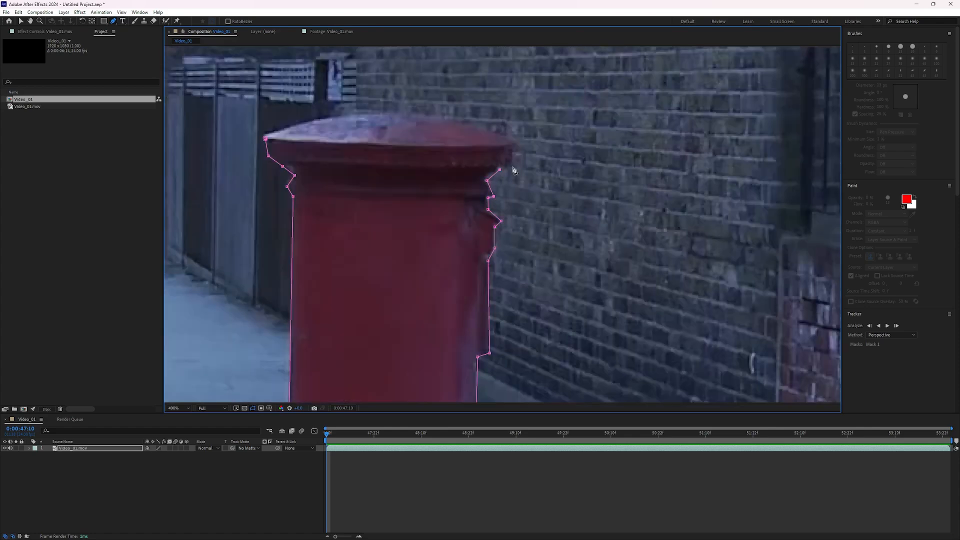
click(515, 145)
click(384, 115)
click(266, 139)
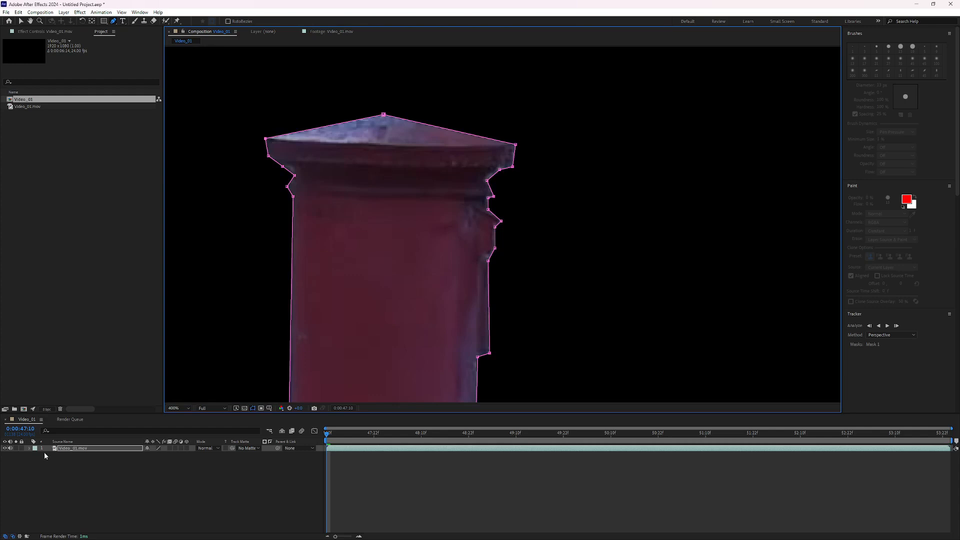
Set Mask 1's mode to None in the layer's mask properties.
click(30, 448)
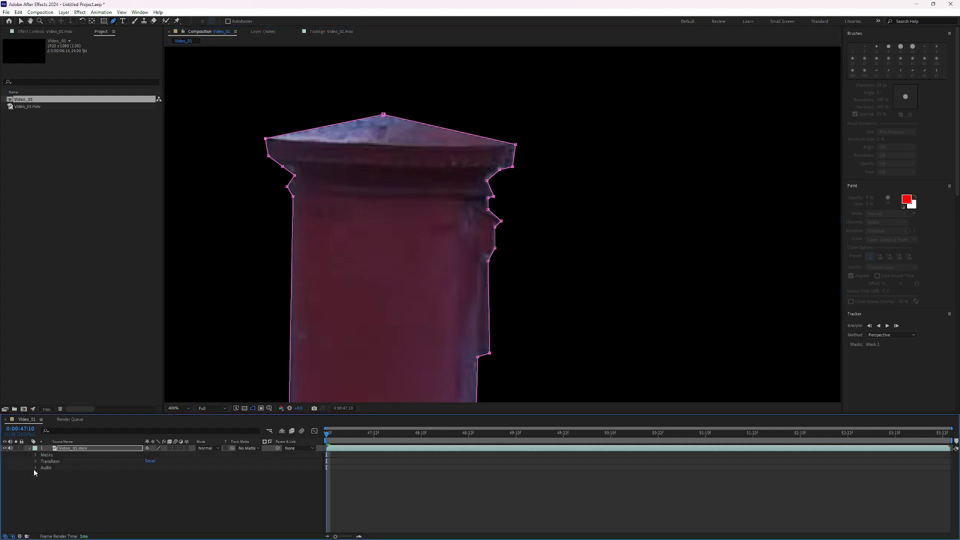
click(36, 456)
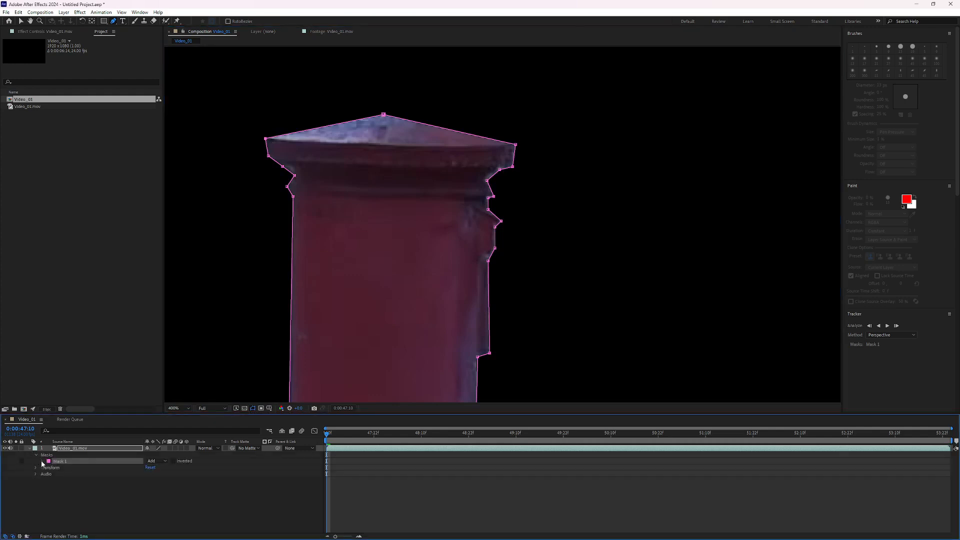
click(42, 461)
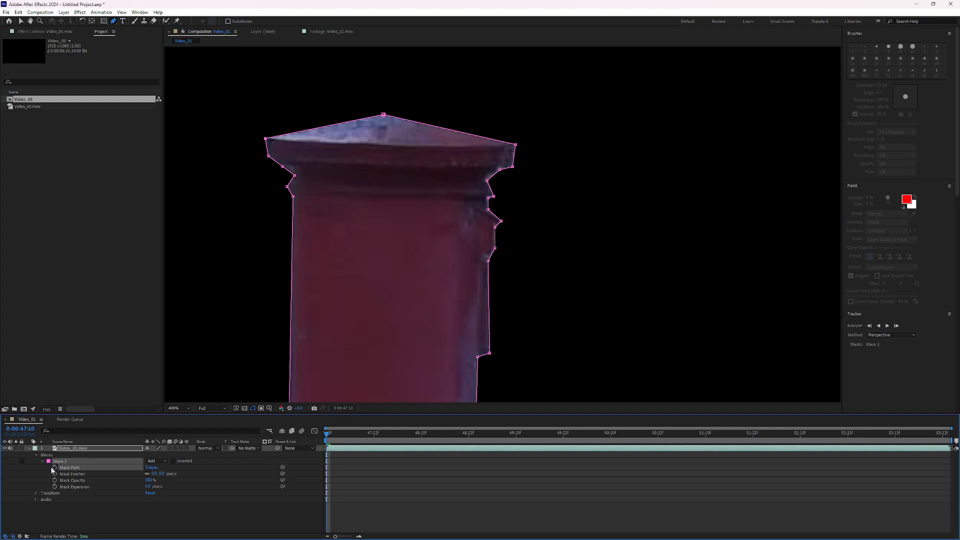
click(153, 461)
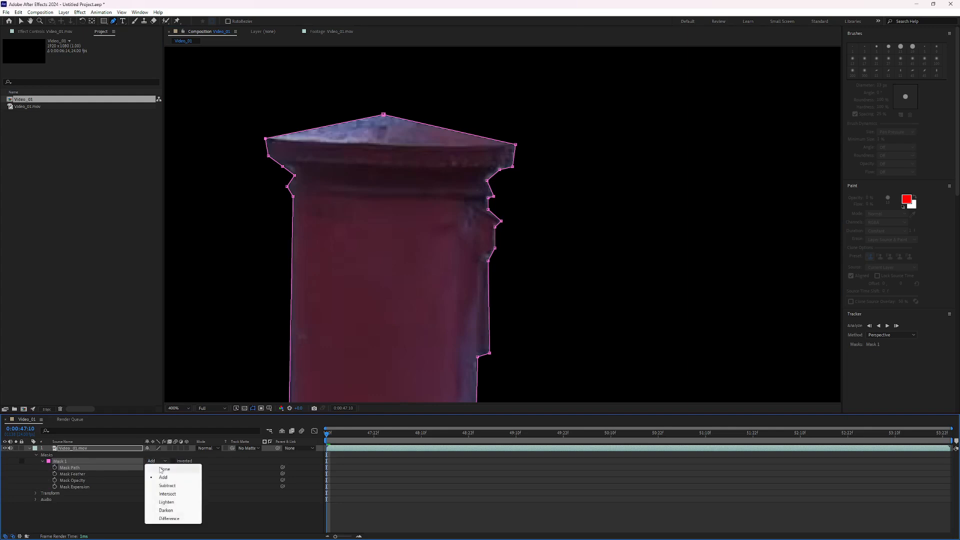
click(163, 469)
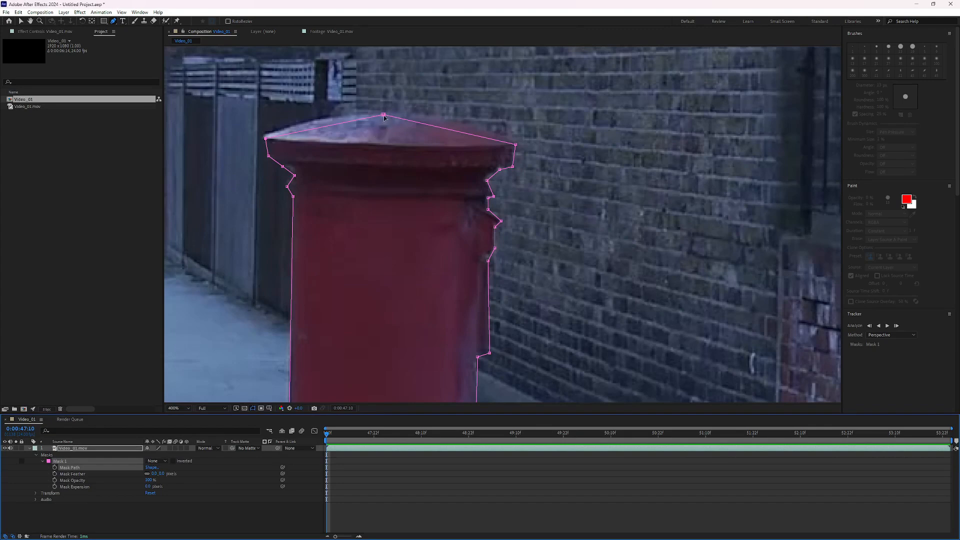
Convert the mask's top vertex on the cap into a smooth curve with the Convert Vertex Tool.
drag(384, 116, 385, 116)
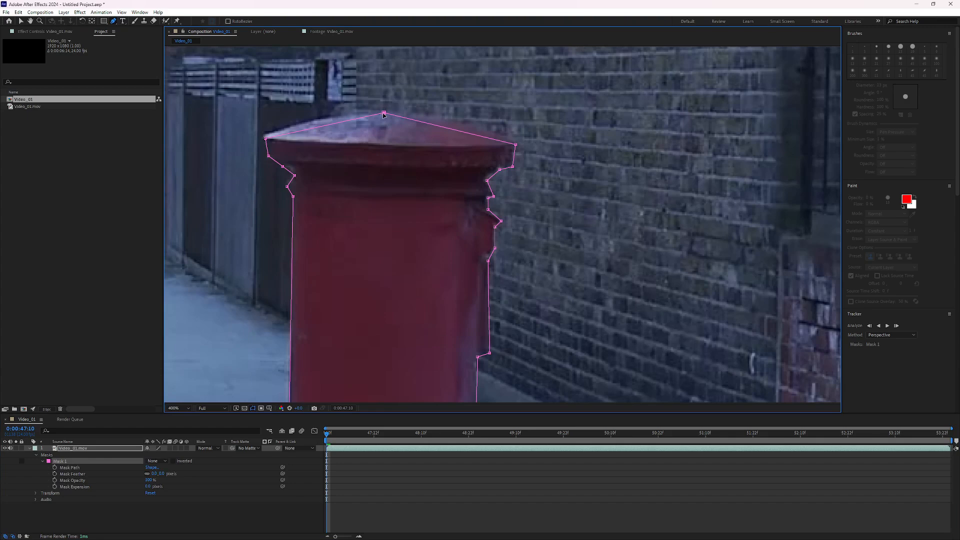
click(115, 23)
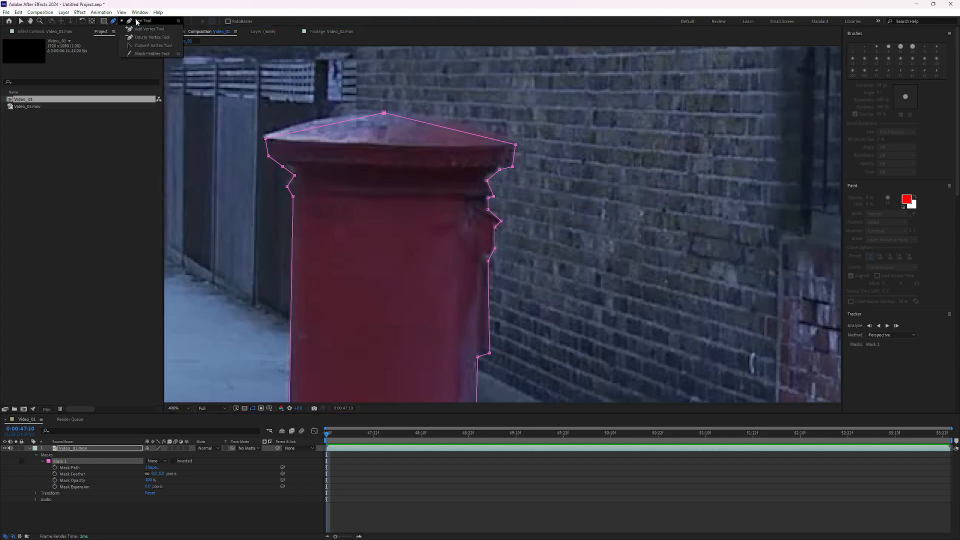
click(142, 46)
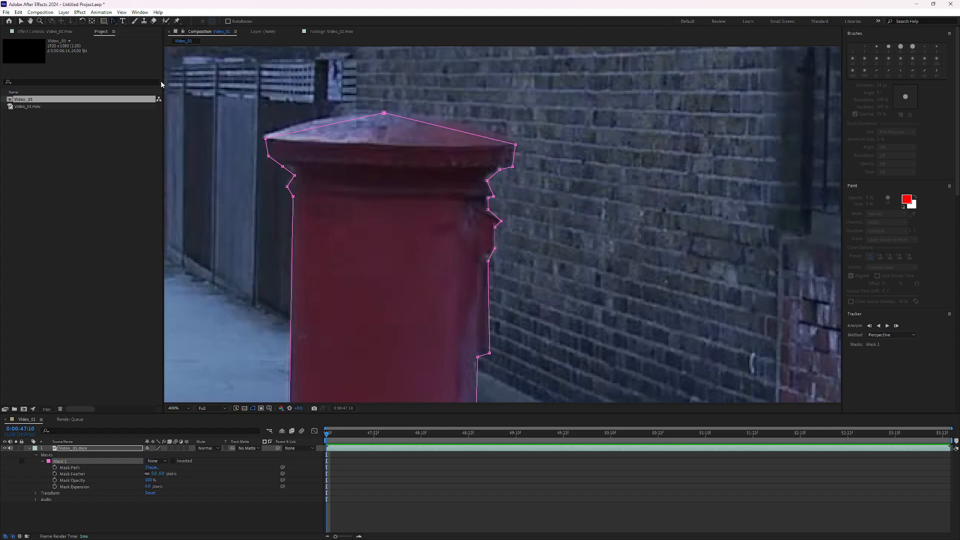
click(114, 22)
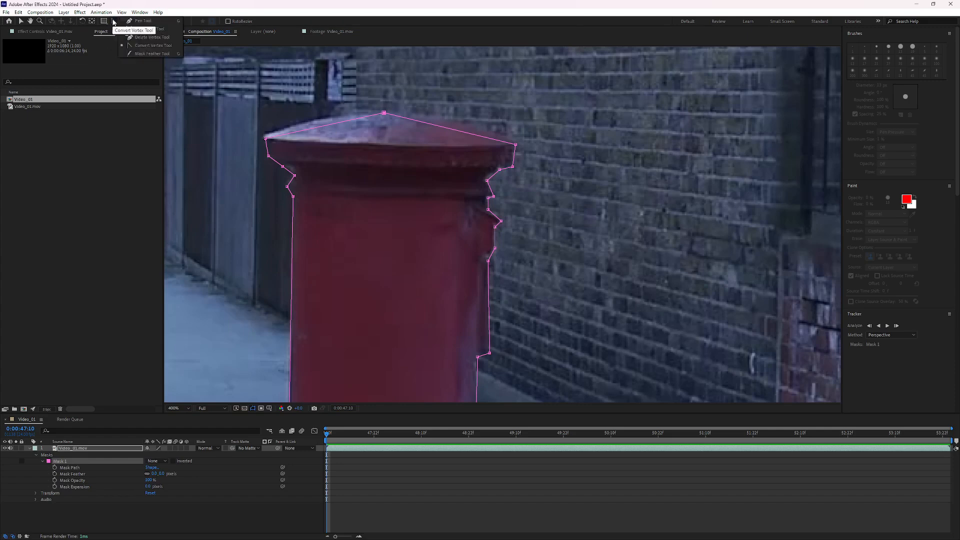
click(142, 46)
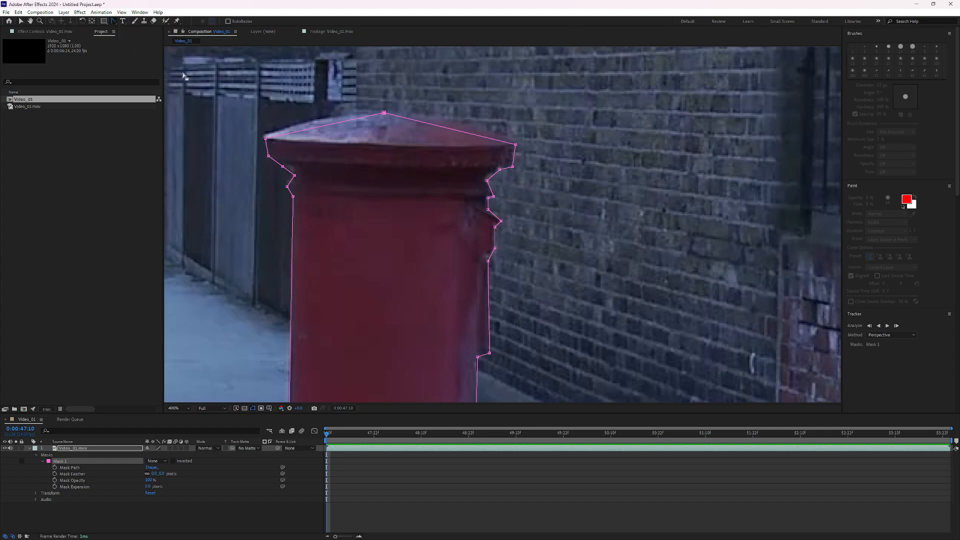
click(384, 114)
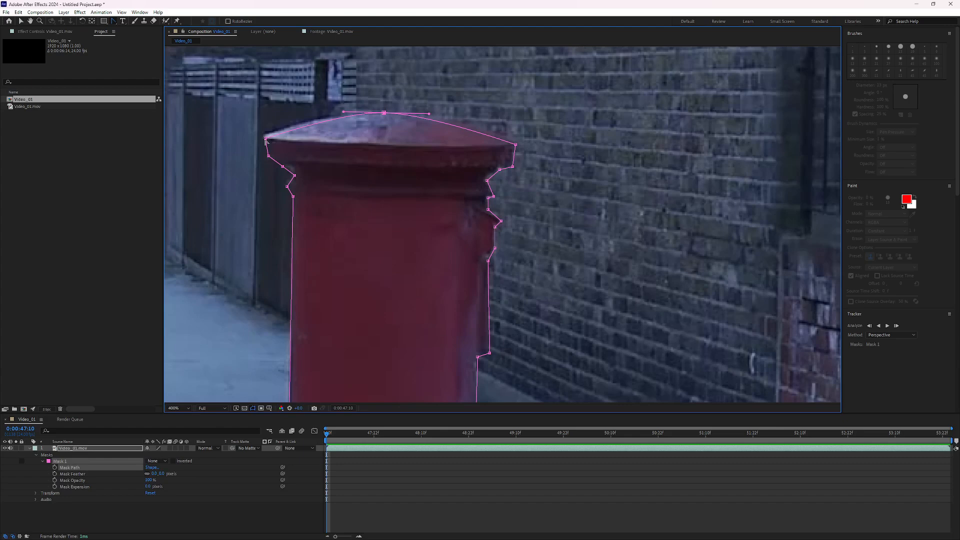
Convert all mask vertices to smooth curves and return to the Selection tool.
drag(266, 140, 264, 137)
click(268, 156)
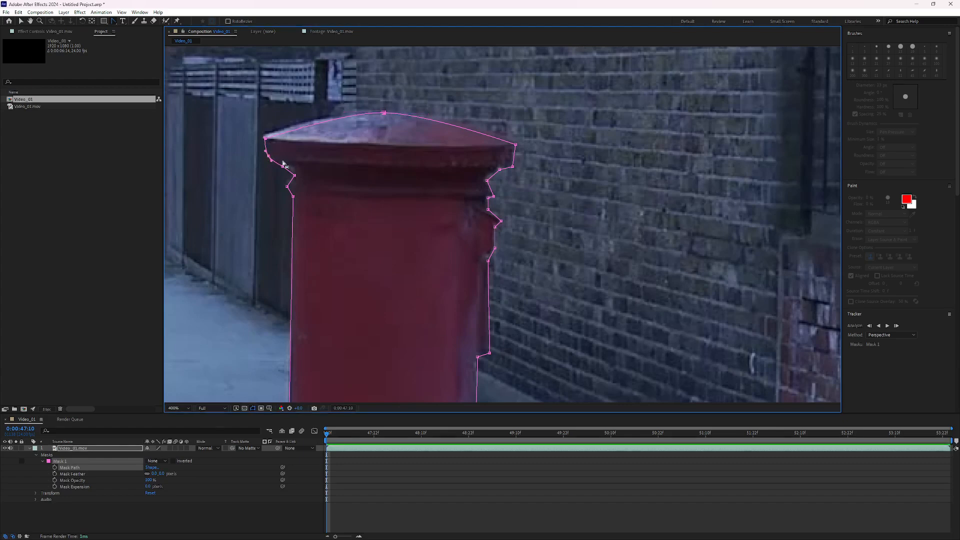
key(ctrl+a)
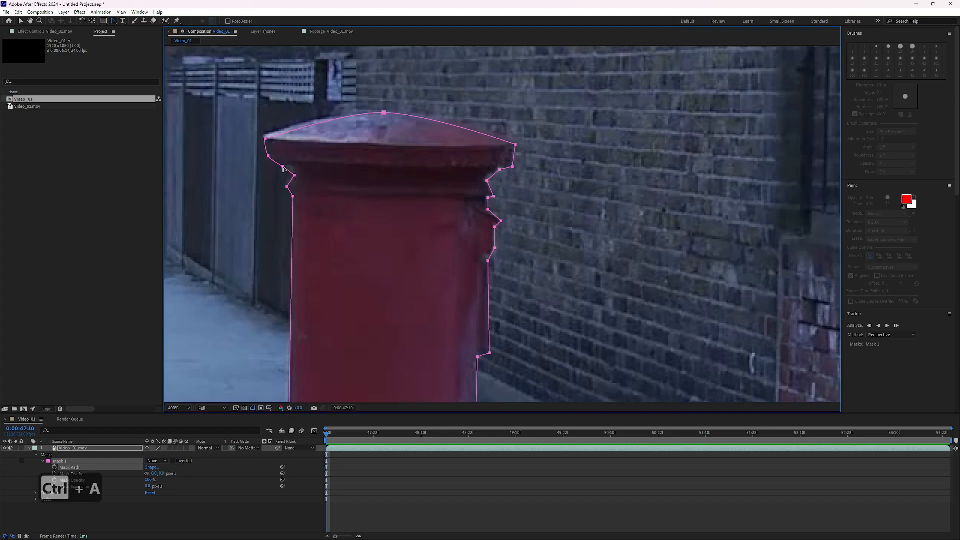
click(283, 168)
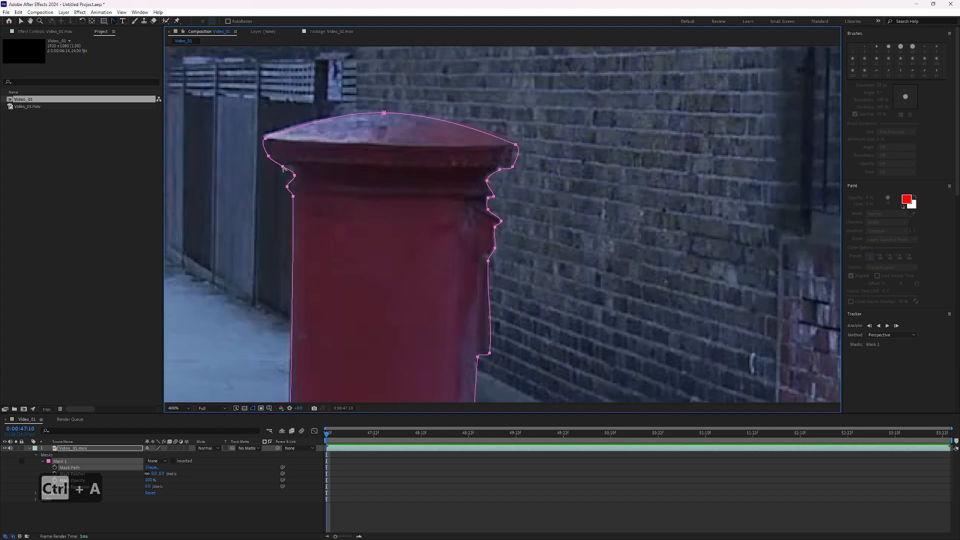
click(114, 21)
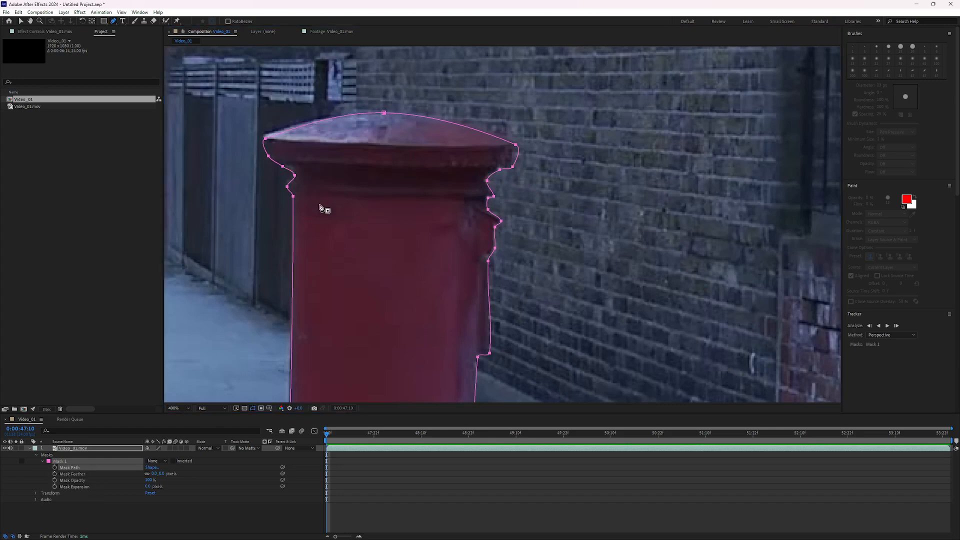
key(v)
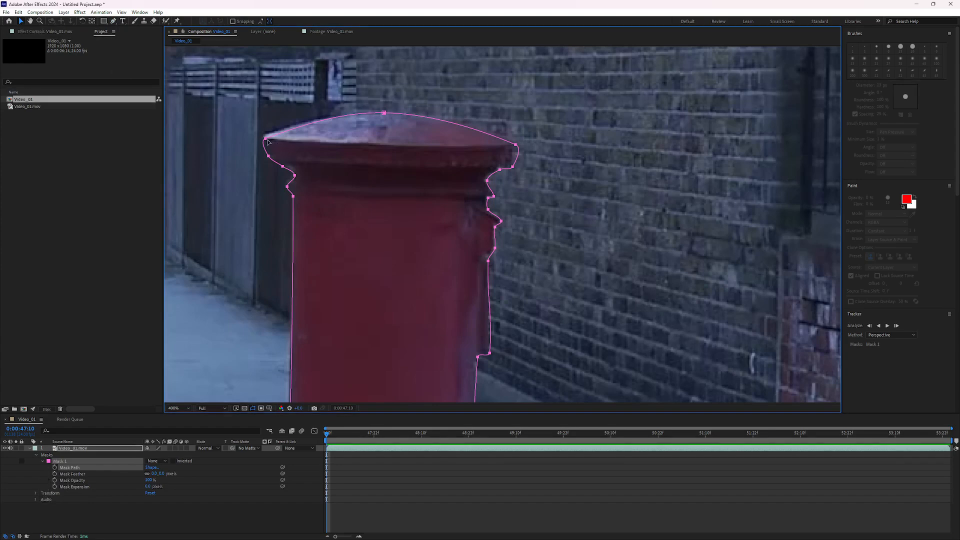
Adjust the mask vertices on the postbox cap's left corner, top and right corner to fit its outline.
drag(267, 143, 268, 140)
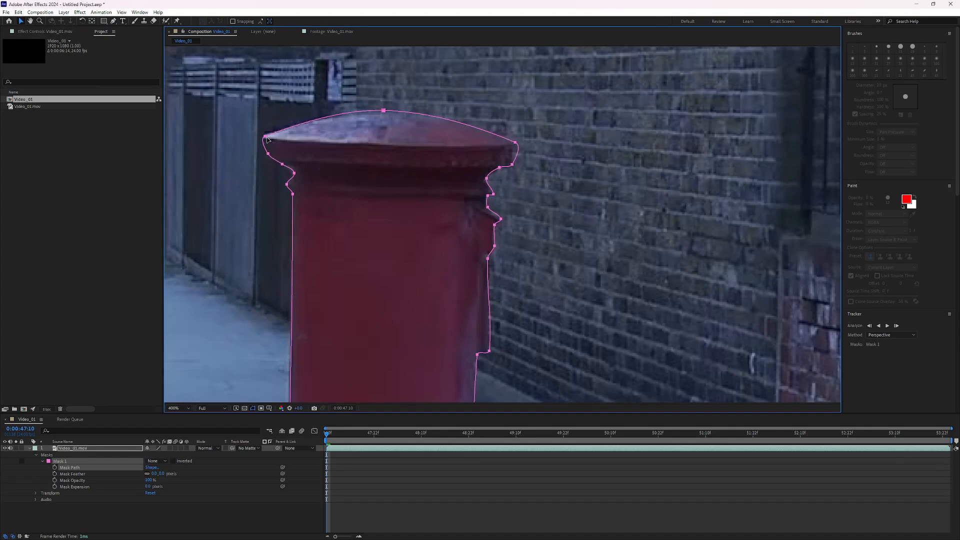
click(367, 95)
drag(383, 110, 383, 113)
drag(515, 143, 494, 247)
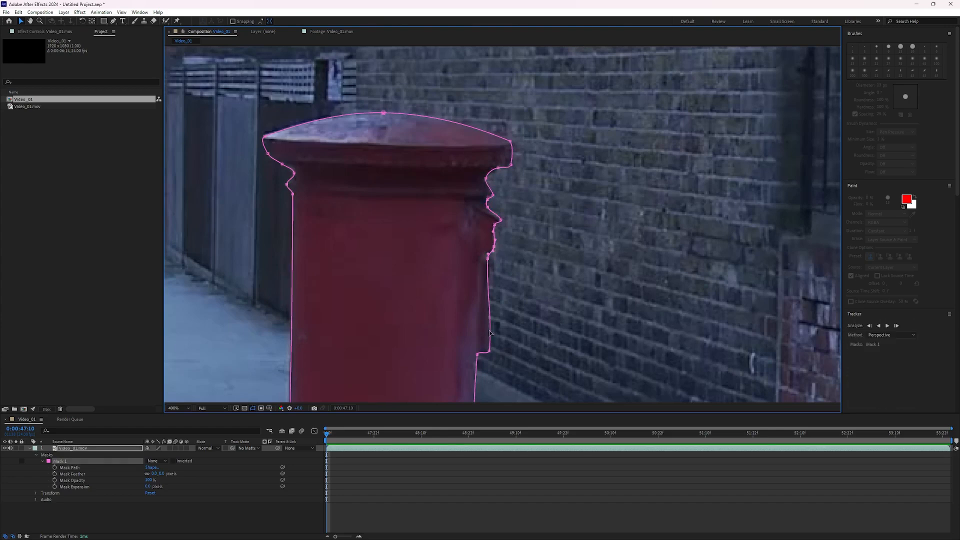
Adjust the mask vertices and handles along the lower right edge and around the black base.
scroll(490, 333, down, 5)
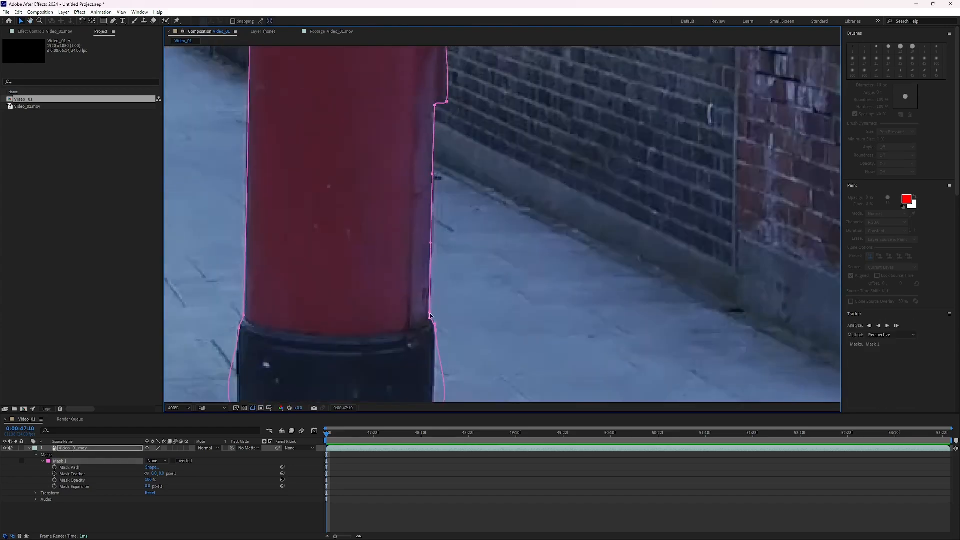
drag(430, 314, 430, 316)
drag(435, 320, 426, 184)
click(426, 283)
drag(446, 261, 428, 229)
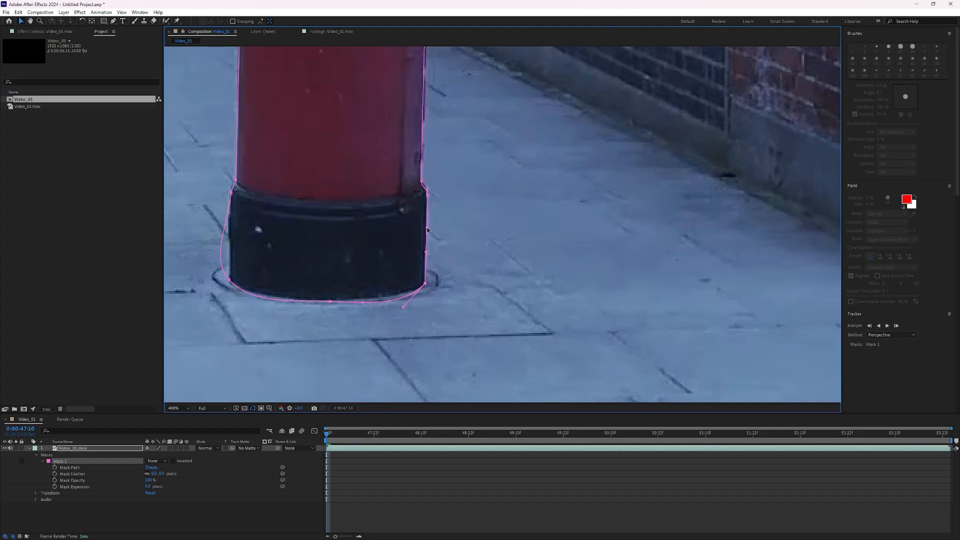
drag(403, 307, 406, 302)
click(229, 280)
drag(247, 301, 252, 299)
drag(213, 259, 229, 255)
Adjust the mask vertices along the cap's upper left edge.
scroll(262, 150, down, 1)
drag(261, 148, 295, 264)
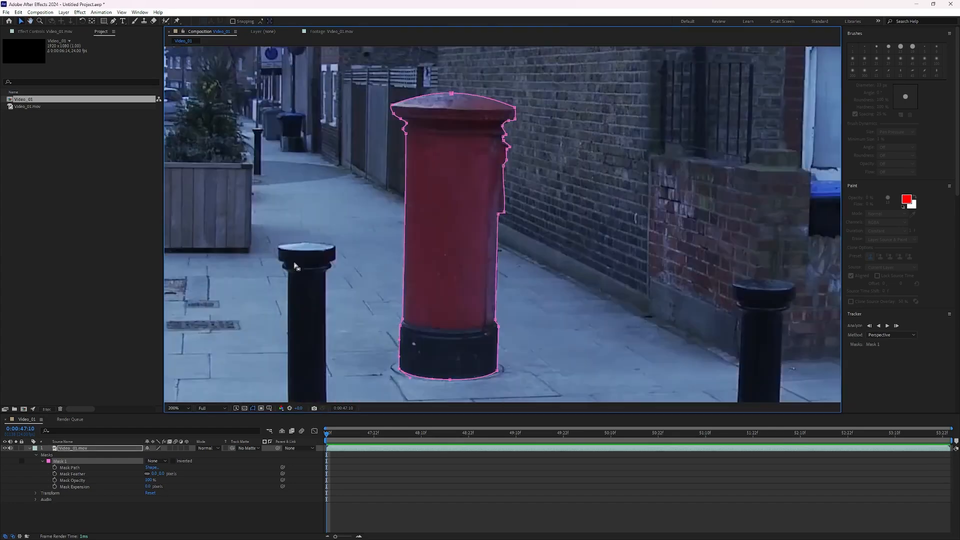
scroll(396, 109, up, 1)
drag(397, 109, 328, 226)
click(315, 201)
click(318, 218)
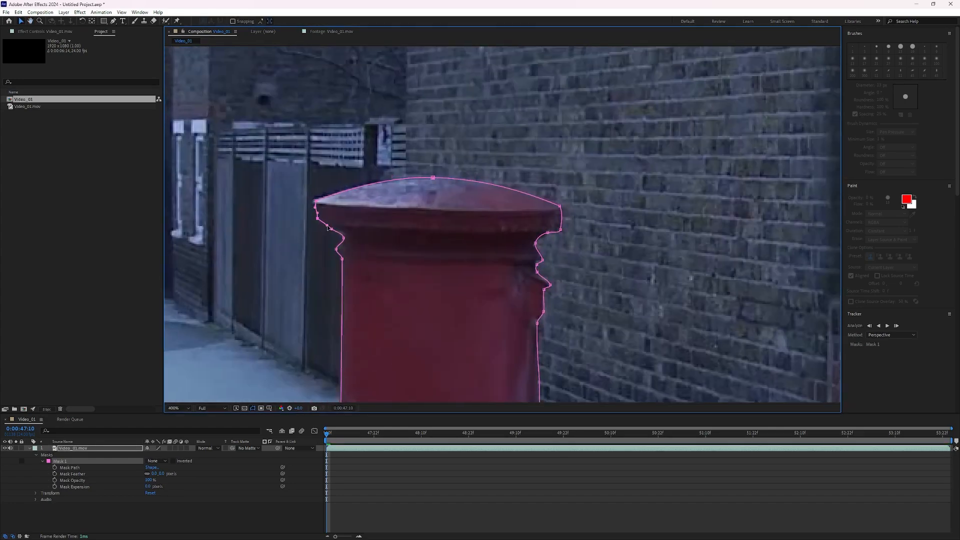
Zoom and pan around the composition to review how the mask fits the postbox.
scroll(328, 227, down, 2)
drag(479, 270, 403, 252)
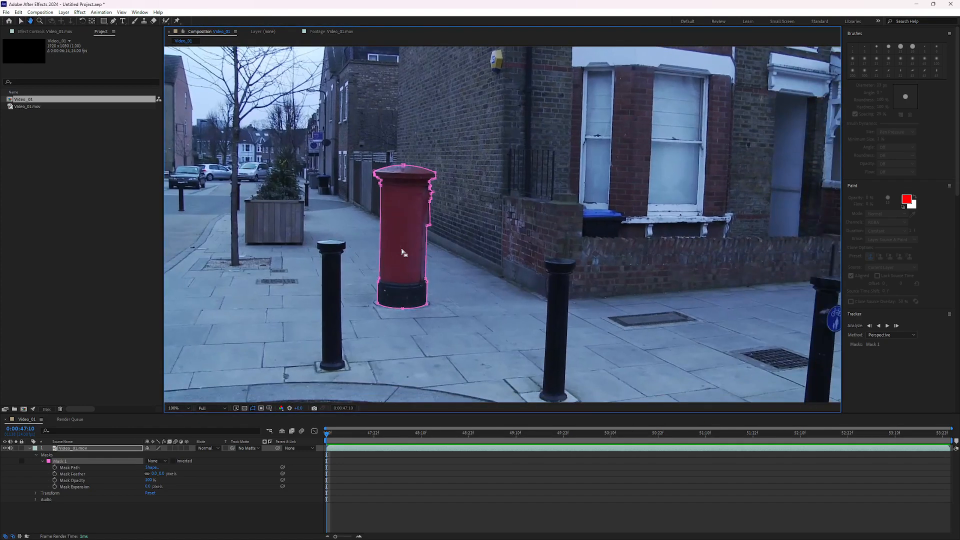
scroll(402, 252, up, 1)
drag(333, 270, 383, 256)
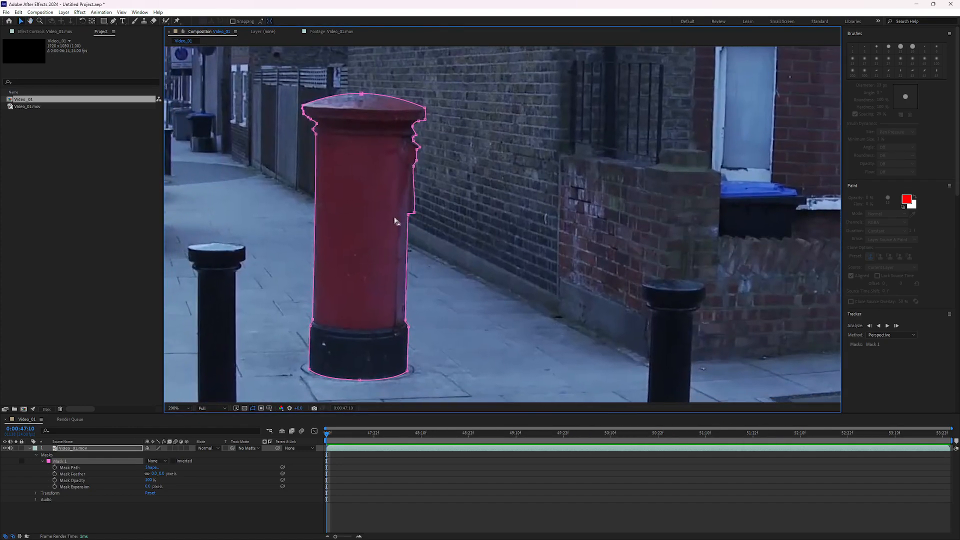
scroll(396, 220, down, 1)
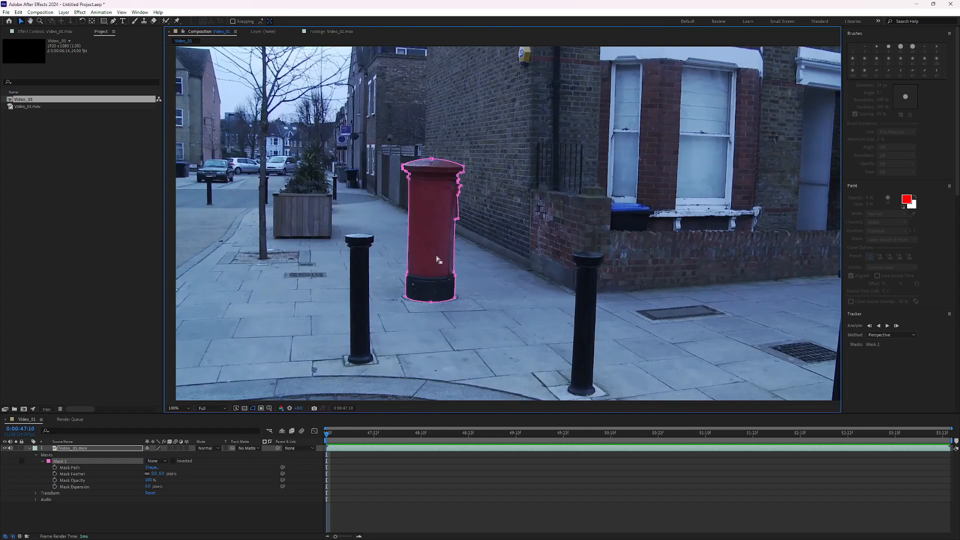
scroll(437, 259, up, 1)
drag(376, 264, 406, 252)
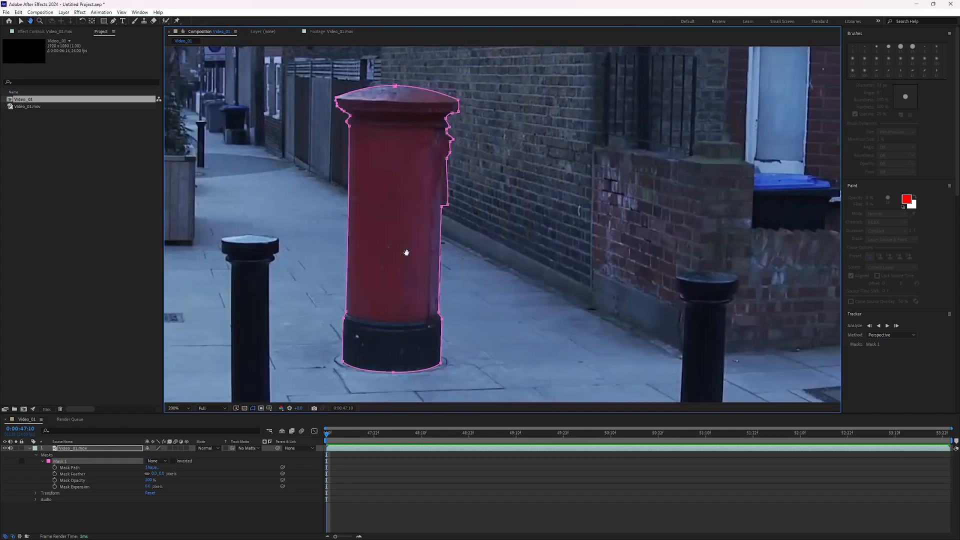
Enable keyframing for Mask 1's Mask Path with the Selection tool active.
key(v)
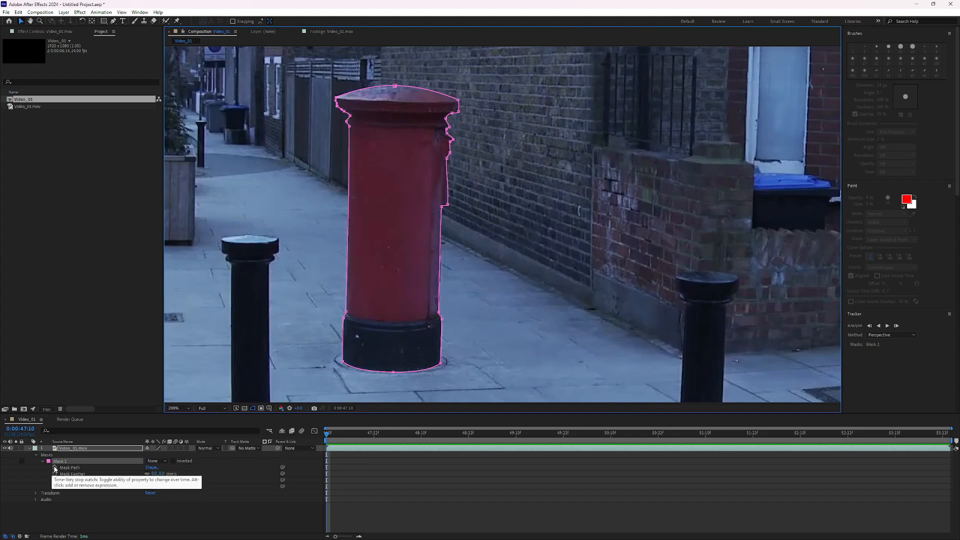
click(55, 468)
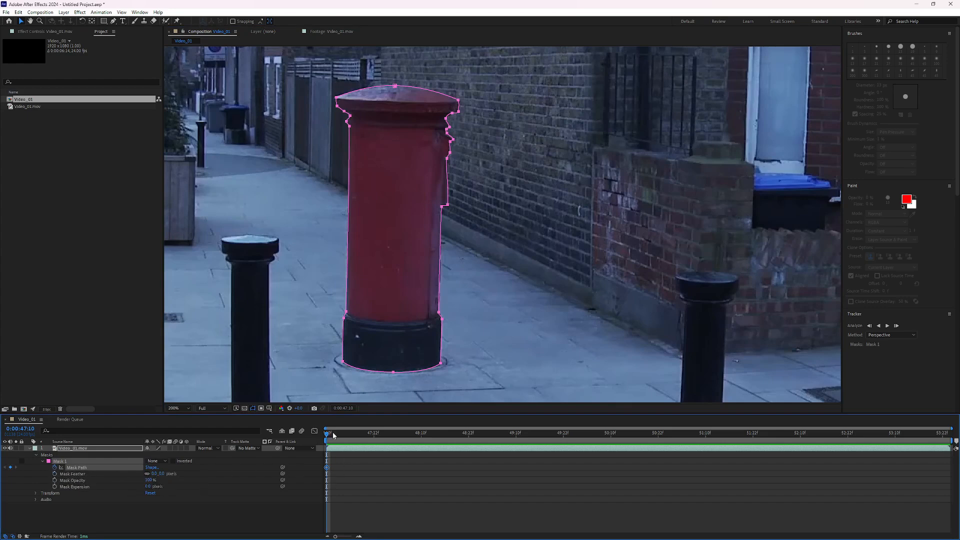
Try moving the whole mask onto the postbox at 0:00:48:10, undoing the attempt.
drag(334, 435, 350, 433)
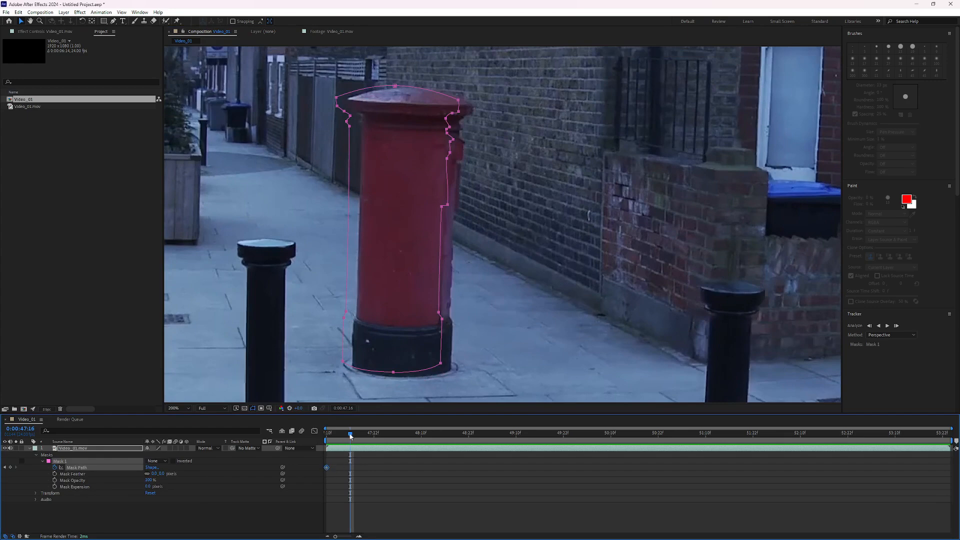
drag(350, 435, 422, 433)
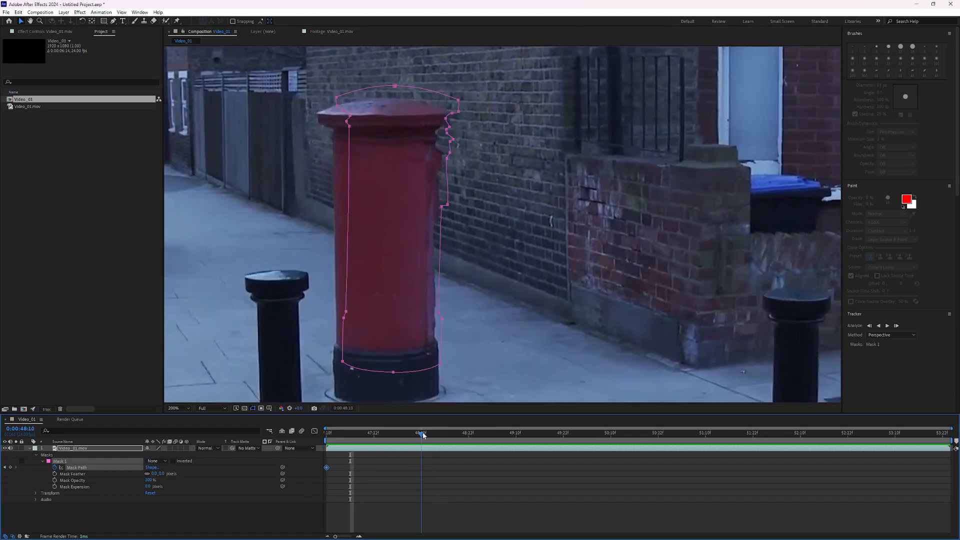
drag(421, 434, 422, 433)
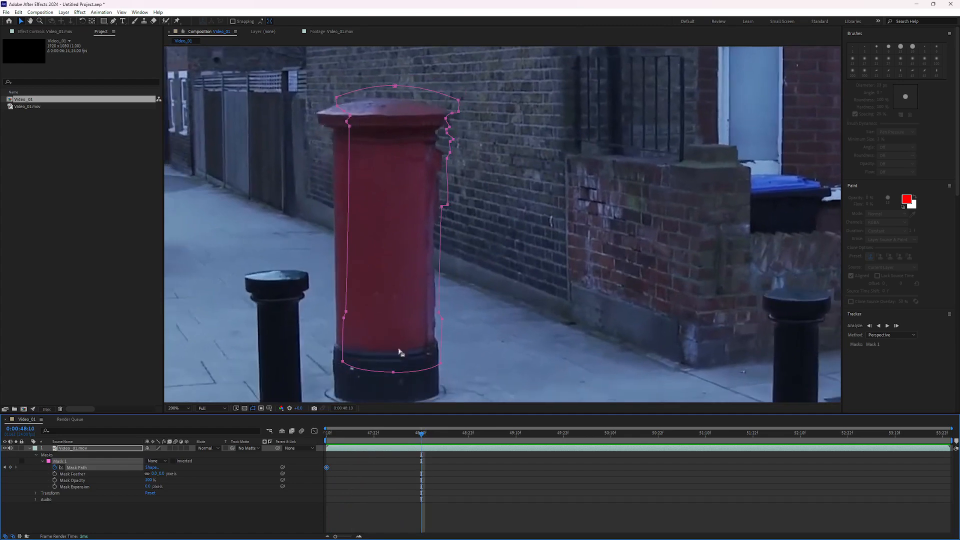
key(comma)
key(period)
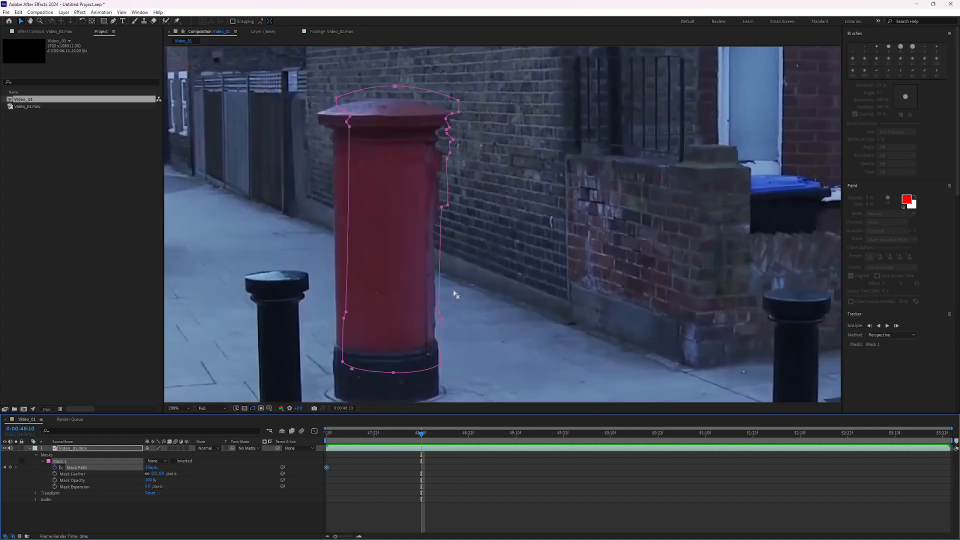
drag(389, 298, 381, 274)
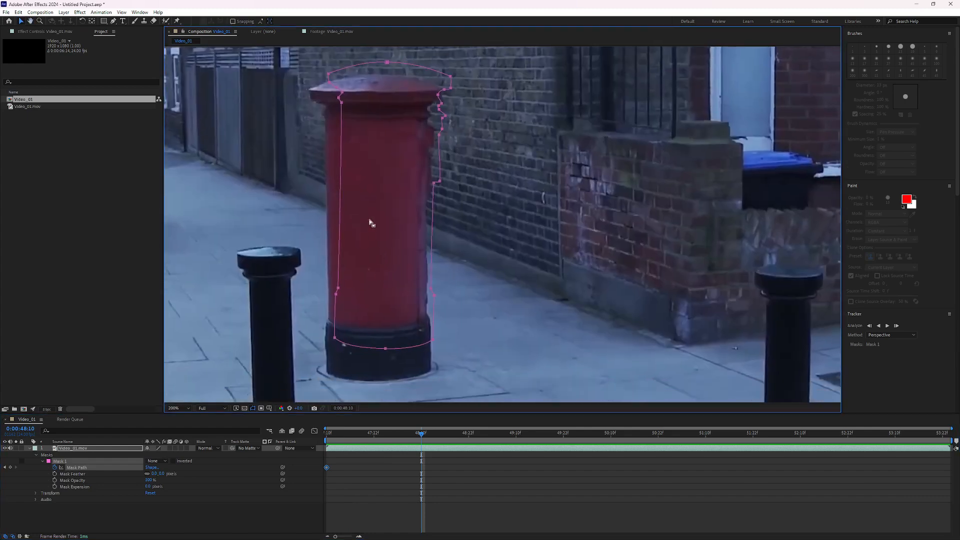
key(ctrl+a)
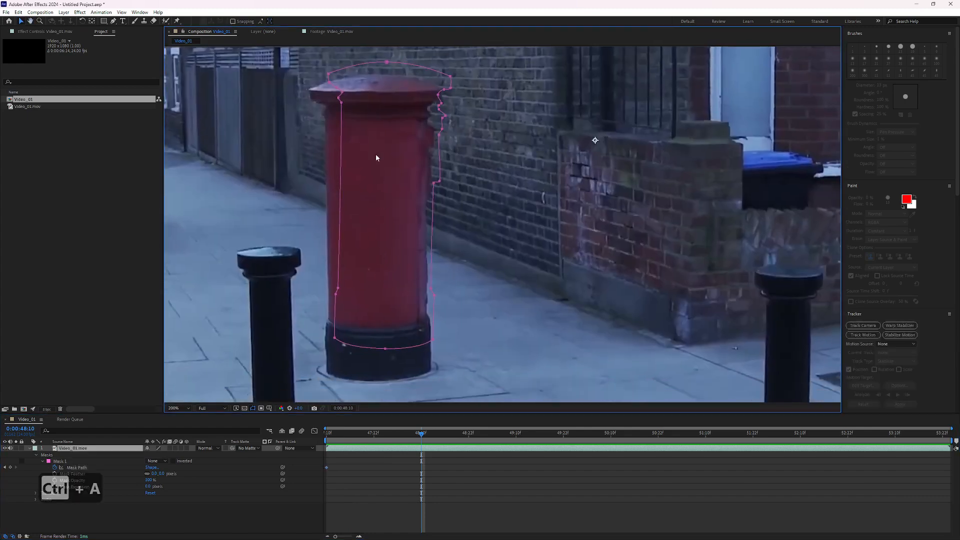
drag(387, 63, 400, 185)
key(ctrl+z)
key(ctrl+z)
key(ctrl+z)
Select Mask 1 and move the whole mask to fit the postbox at 0:00:48:10.
scroll(511, 196, down, 2)
scroll(511, 195, up, 1)
click(69, 462)
key(ctrl+a)
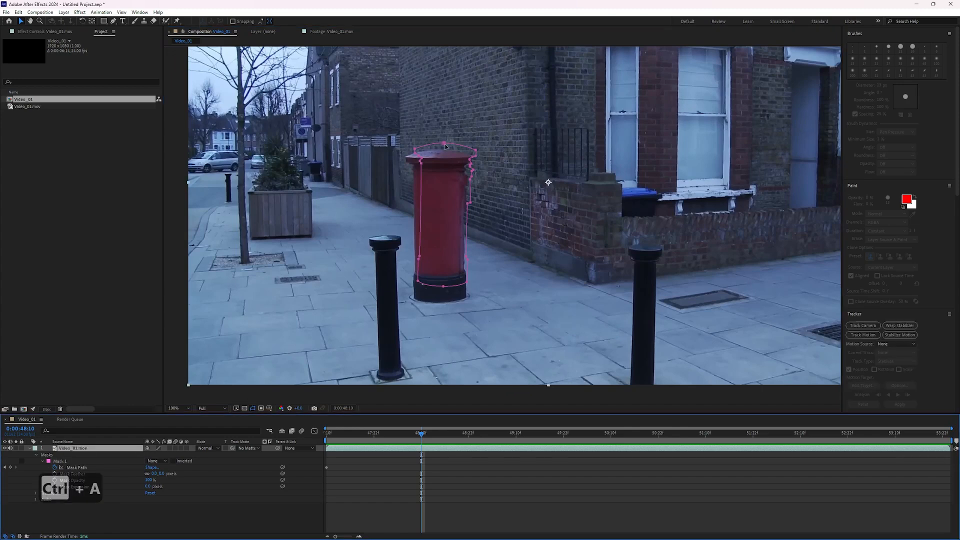
drag(371, 122, 499, 278)
drag(470, 203, 465, 210)
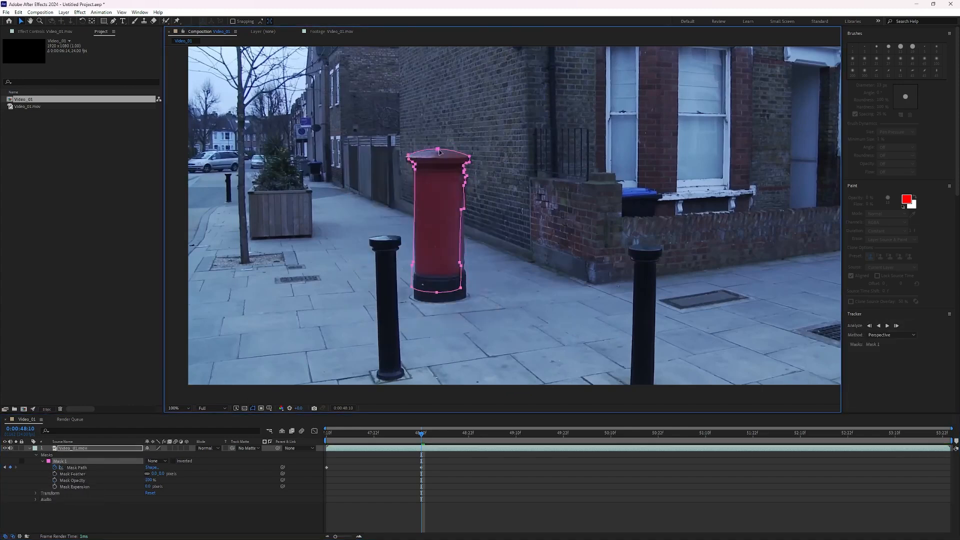
Adjust the mask vertices along the cap's left corner and the right edge to fit the outline.
scroll(465, 210, up, 1)
drag(298, 89, 318, 140)
scroll(324, 152, up, 1)
drag(256, 126, 386, 224)
key(v)
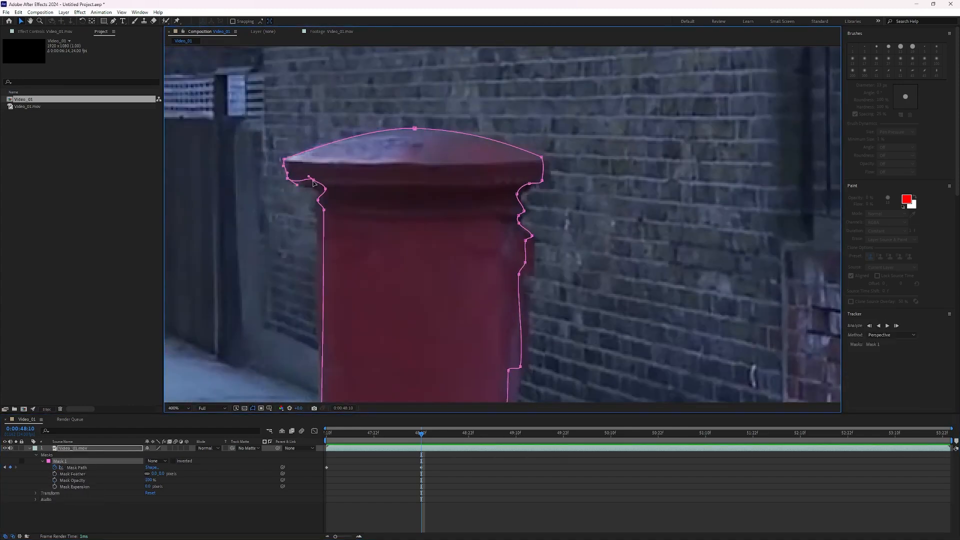
key(ctrl+z)
drag(317, 200, 310, 206)
drag(324, 210, 318, 220)
drag(541, 158, 530, 188)
drag(518, 194, 535, 243)
mouse_move(525, 262)
mouse_down()
mouse_move(534, 268)
mouse_move(522, 281)
mouse_up()
drag(518, 375, 482, 201)
drag(467, 262, 479, 271)
Adjust the mask vertices and handles around the black base and lower right corner.
scroll(462, 342, down, 1)
drag(462, 342, 376, 269)
scroll(377, 270, up, 1)
drag(380, 190, 434, 241)
drag(428, 229, 446, 254)
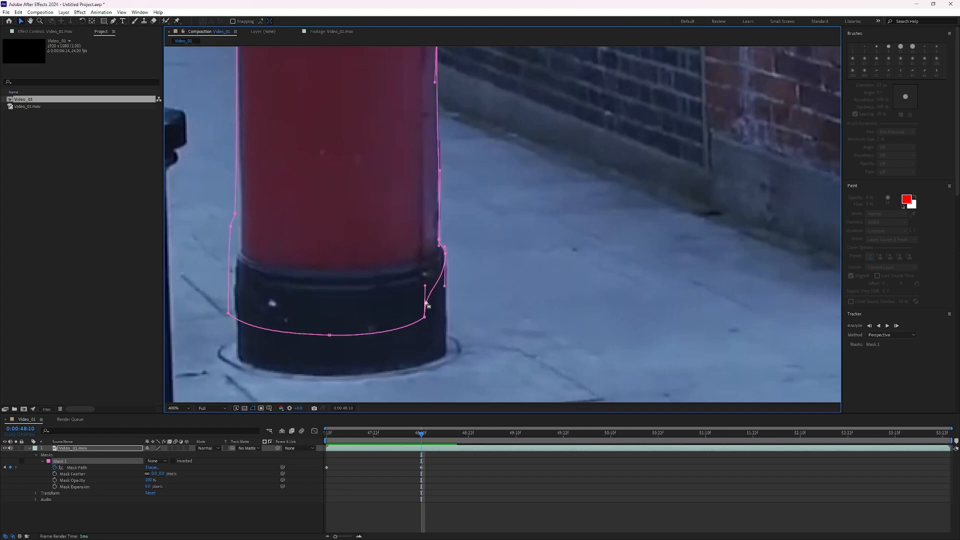
drag(424, 316, 447, 353)
drag(329, 335, 337, 376)
drag(197, 191, 265, 253)
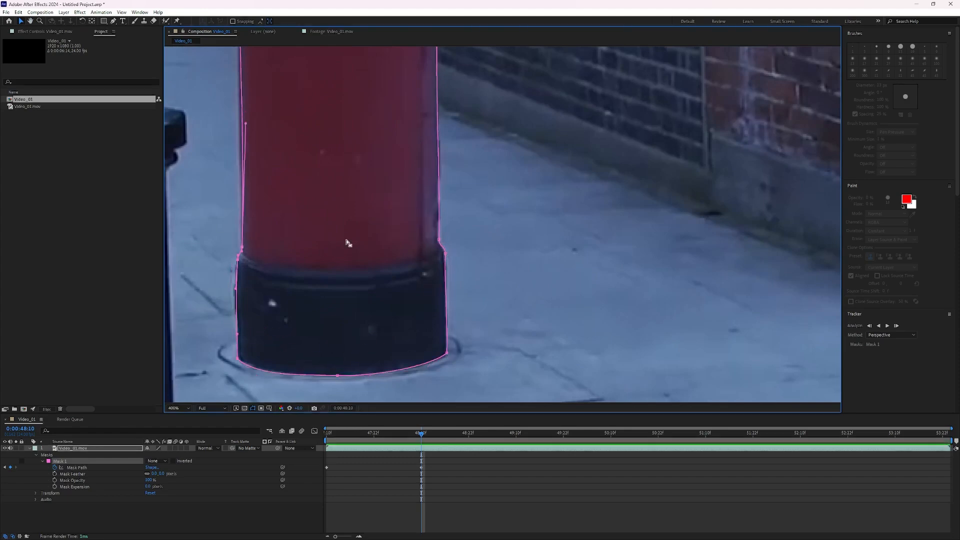
Go to 0:00:47:22 and shift the whole mask onto the postbox, undoing one move.
scroll(348, 243, down, 1)
drag(422, 433, 328, 449)
drag(327, 434, 420, 441)
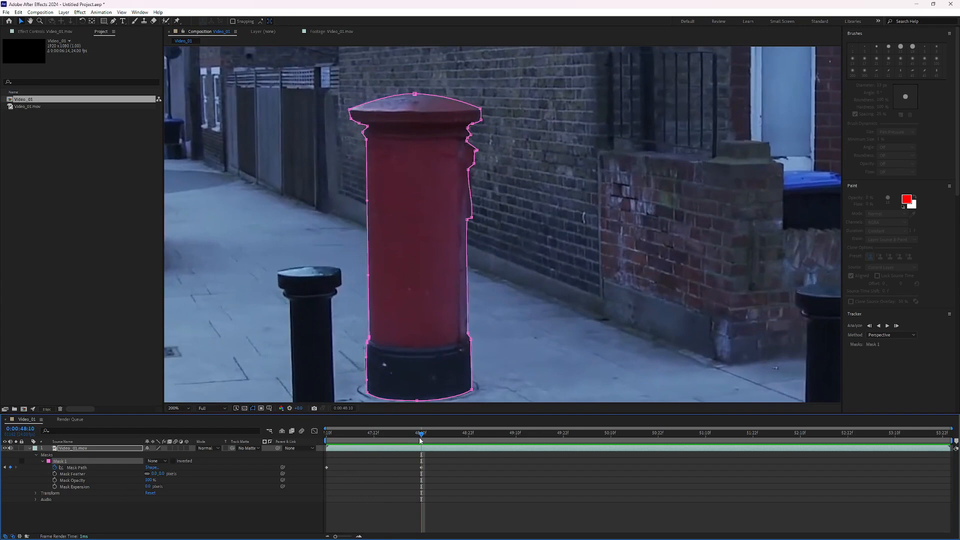
drag(421, 440, 373, 451)
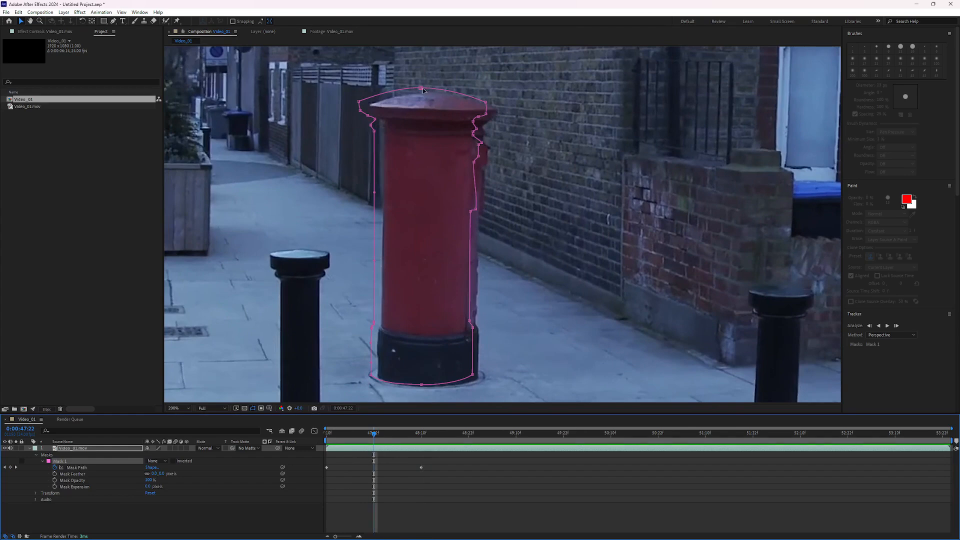
key(ctrl+a)
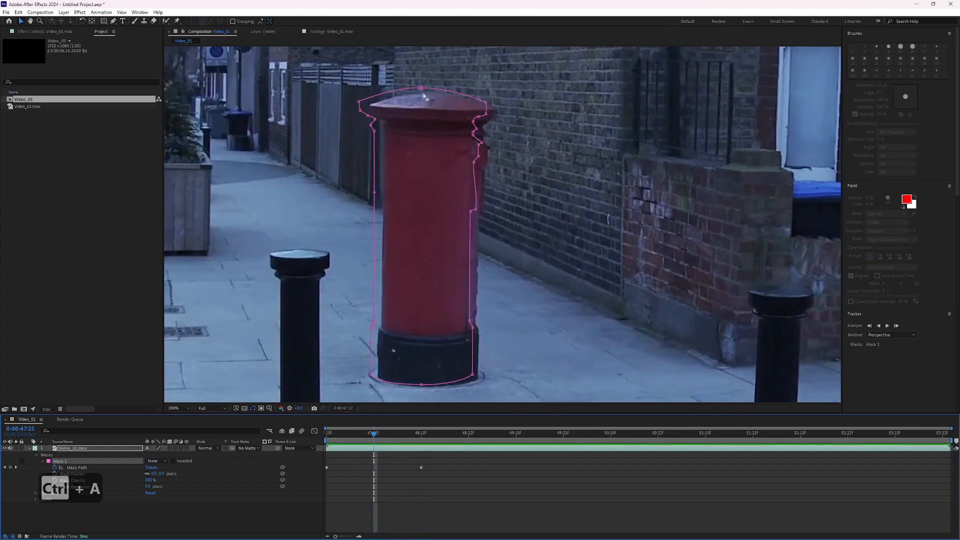
drag(421, 91, 429, 96)
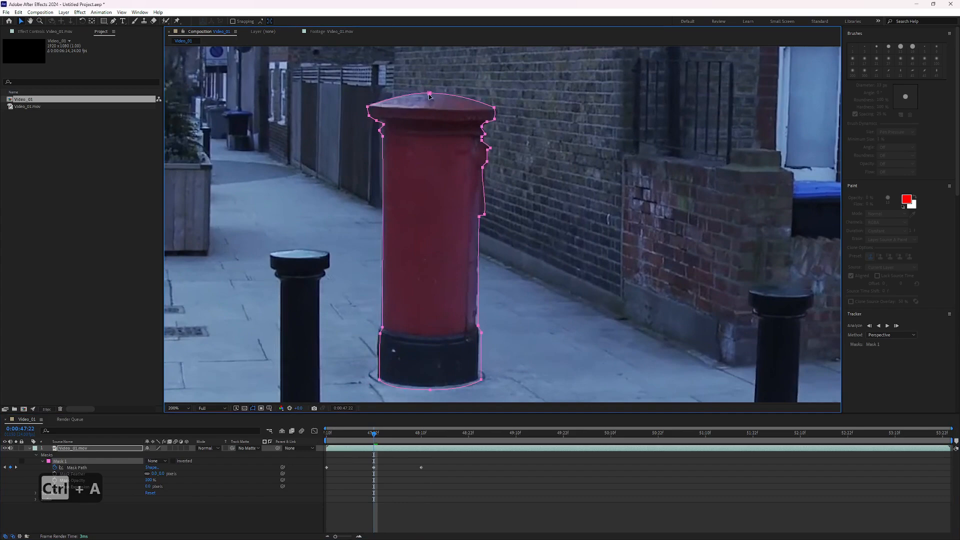
key(ctrl+z)
drag(352, 316, 515, 387)
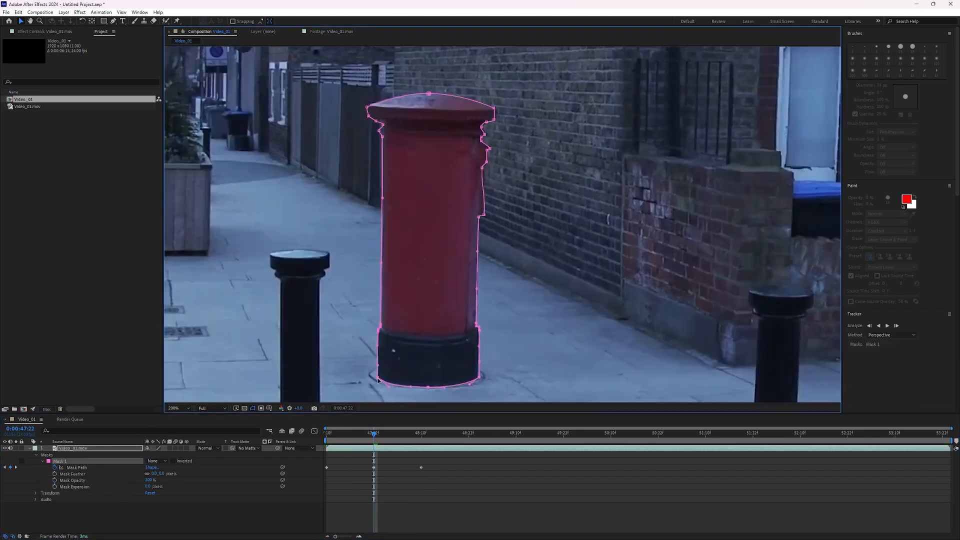
At 0:00:47:16, move the whole mask onto the postbox and adjust the base and right-edge vertices.
drag(374, 435, 352, 441)
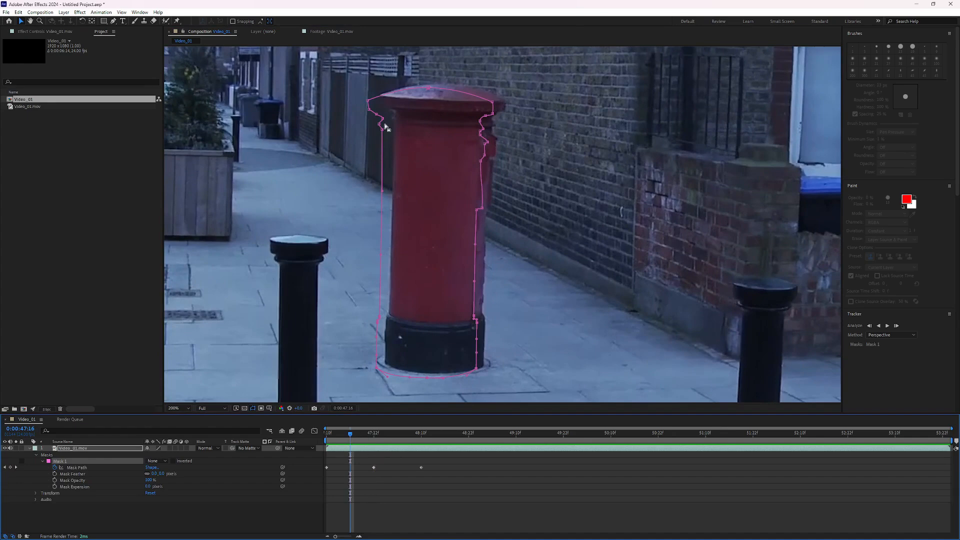
key(ctrl+a)
drag(429, 91, 443, 85)
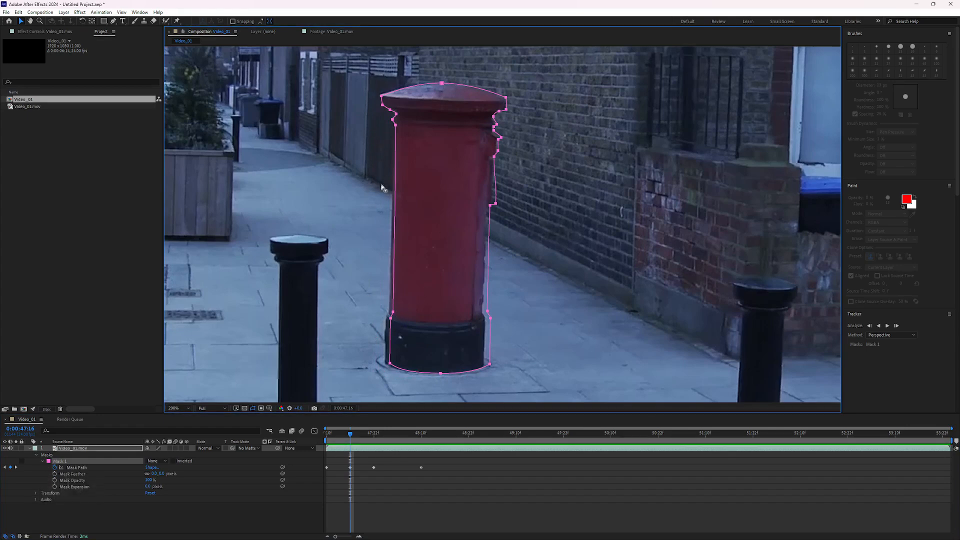
key(ctrl+a)
click(60, 461)
drag(354, 296, 528, 381)
drag(391, 364, 386, 364)
drag(480, 196, 500, 216)
drag(496, 205, 493, 205)
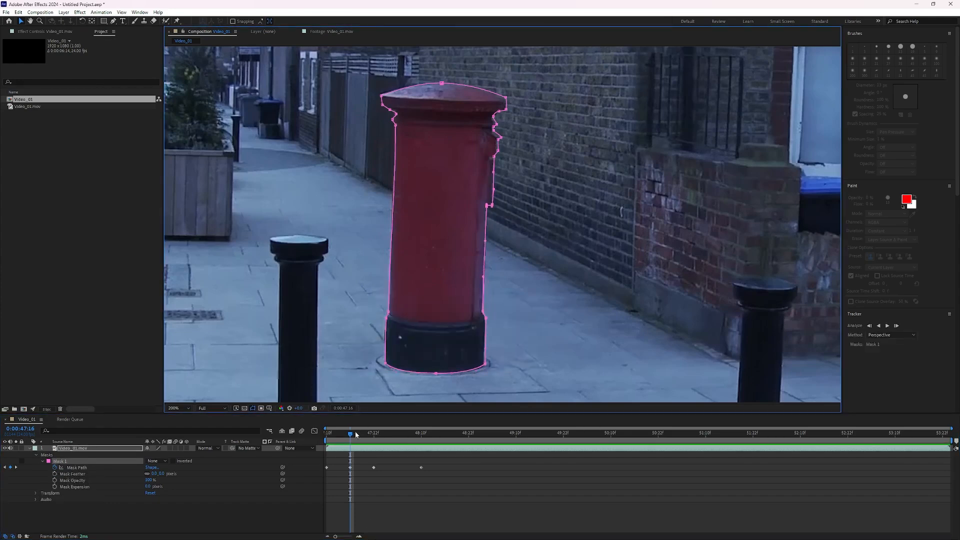
At 0:00:48:04, move the whole mask up to fit the postbox.
drag(355, 431, 398, 434)
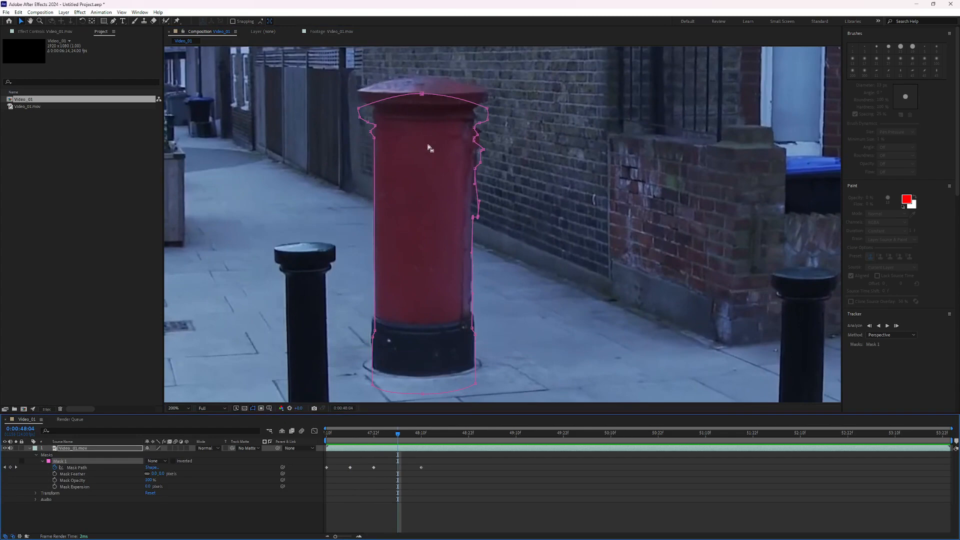
key(ctrl+a)
drag(422, 95, 422, 77)
At 0:00:48:01, nudge the whole mask up onto the postbox.
drag(397, 437, 386, 437)
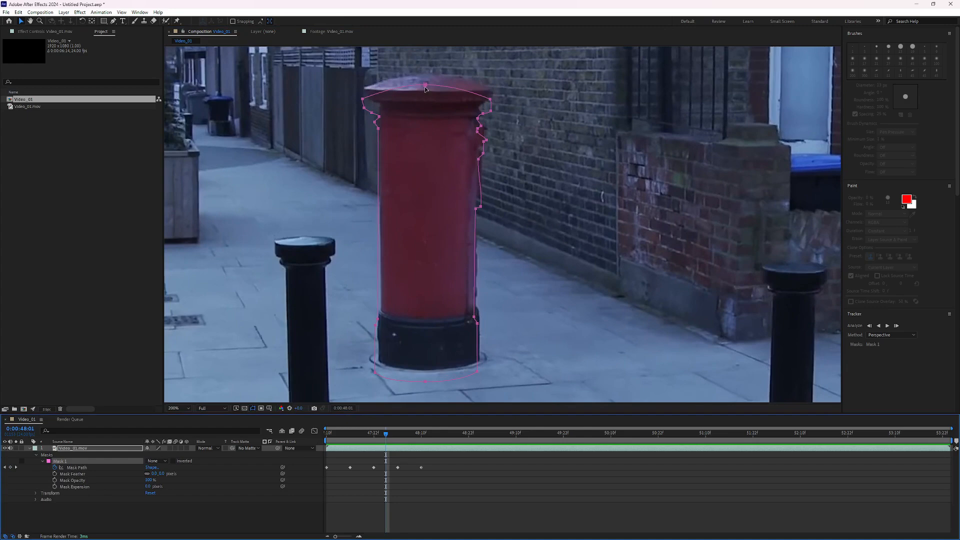
drag(425, 90, 428, 80)
drag(510, 387, 378, 298)
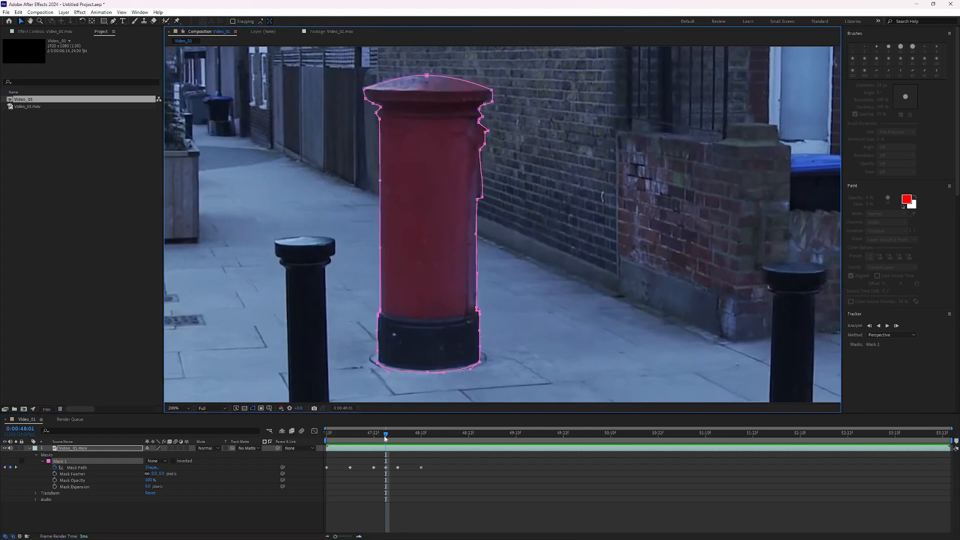
Undo the last mask change and review the mask at 0:00:48:07 and 0:00:47:21.
drag(386, 439, 411, 438)
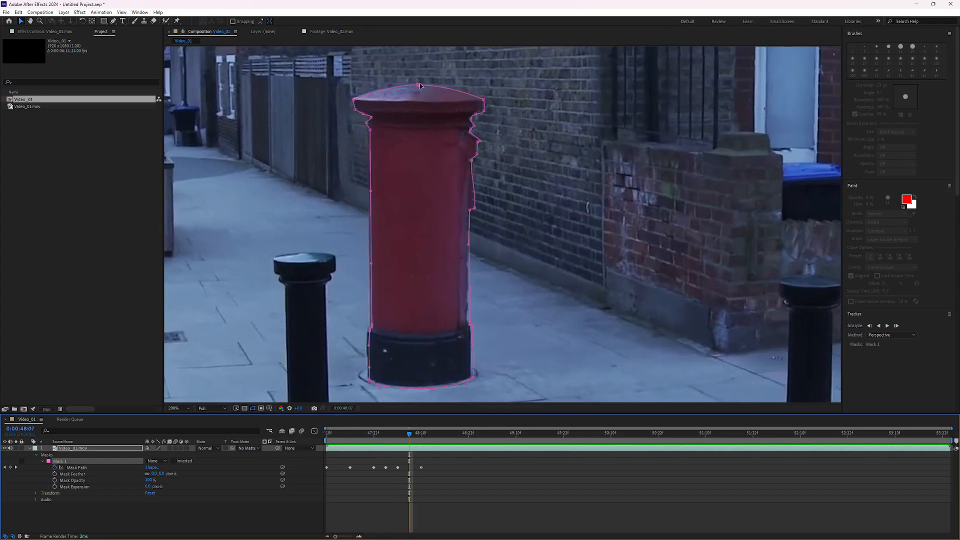
click(494, 397)
key(ctrl+z)
click(364, 441)
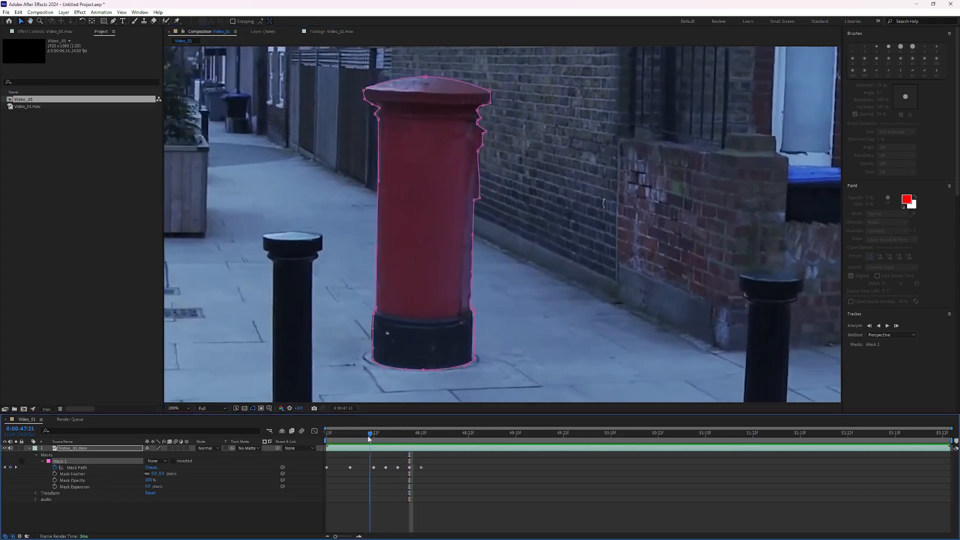
key(ctrl+a)
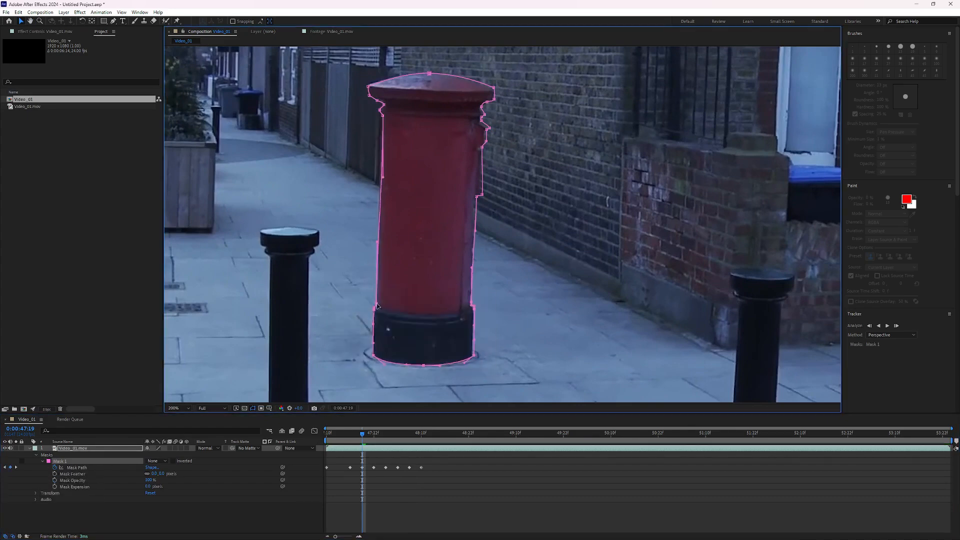
At 0:00:47:13, select the whole mask and nudge it up onto the postbox.
click(343, 439)
drag(342, 440, 338, 440)
key(ctrl+a)
drag(427, 356, 426, 350)
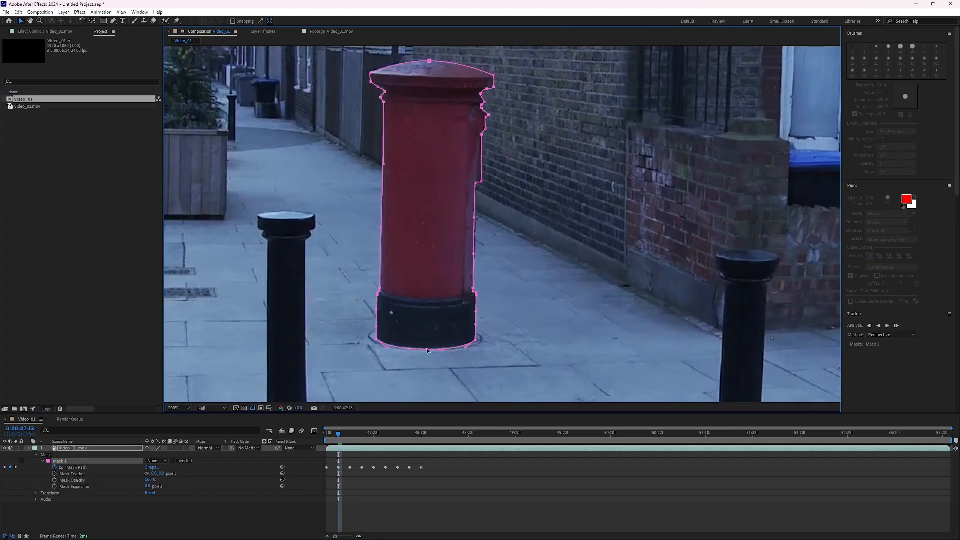
Step frame by frame from 0:00:47:11 to 0:00:48:03, selecting all mask vertices to keyframe the mask path.
click(328, 438)
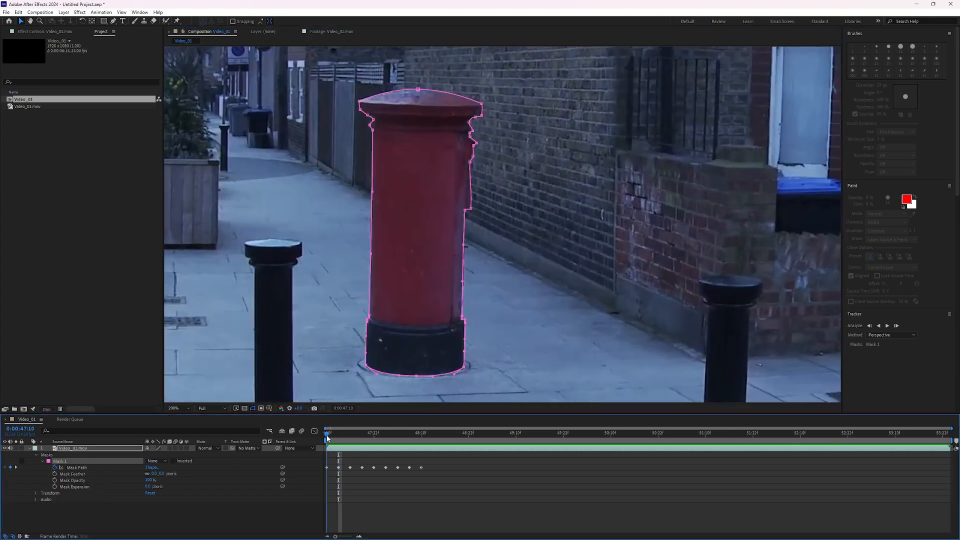
mouse_move(328, 438)
mouse_down()
mouse_move(349, 438)
mouse_move(332, 441)
mouse_up()
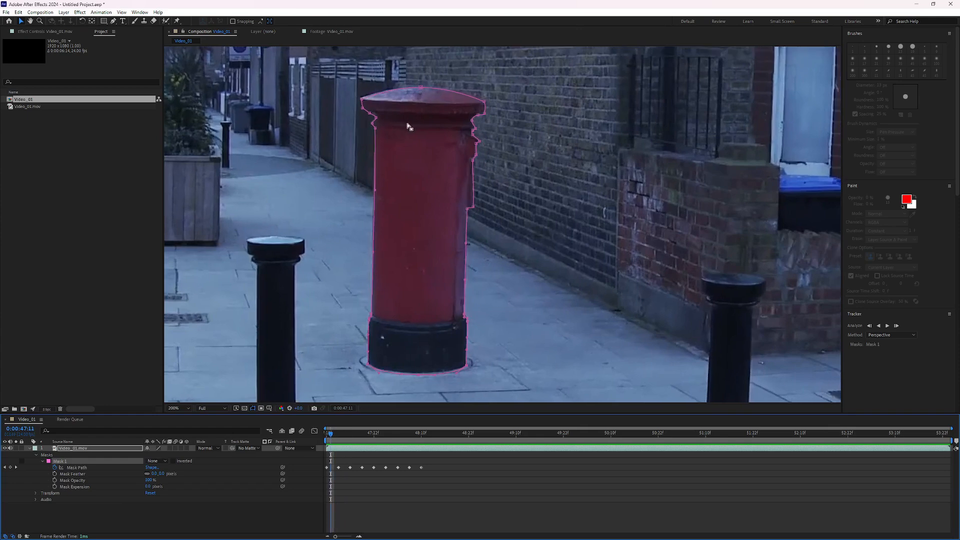
key(ctrl+a)
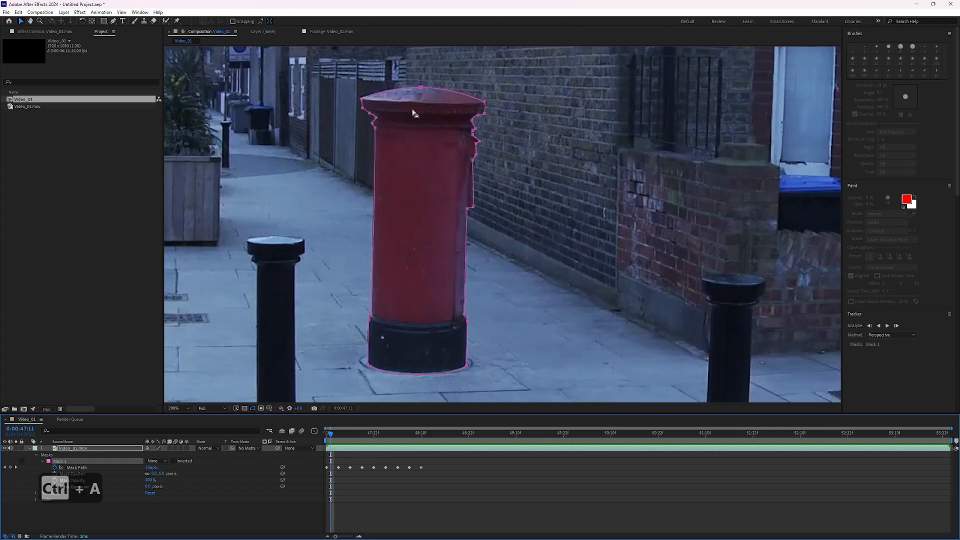
key(Page_Down)
key(Page_Down)
key(Page_Down)
key(Page_Down)
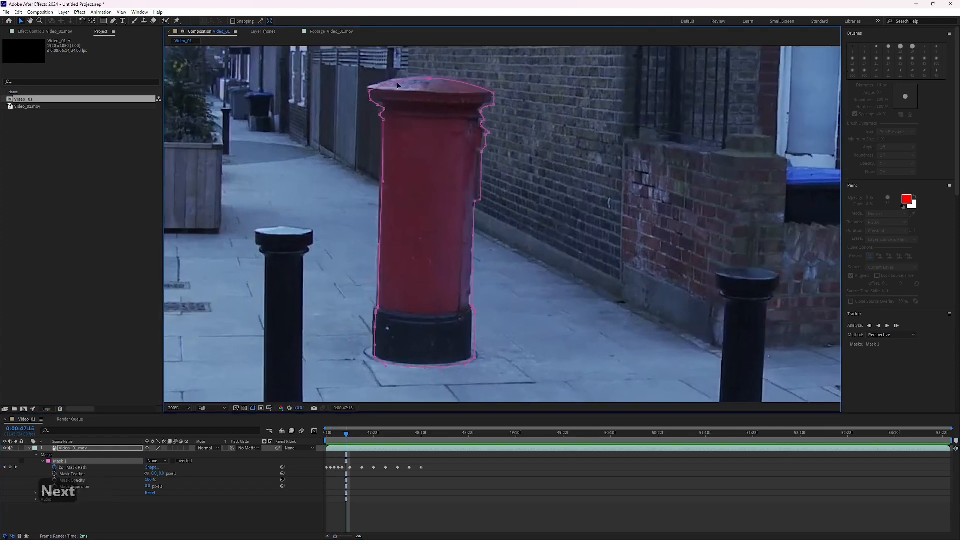
key(ctrl+a)
key(Page_Down)
key(Page_Down)
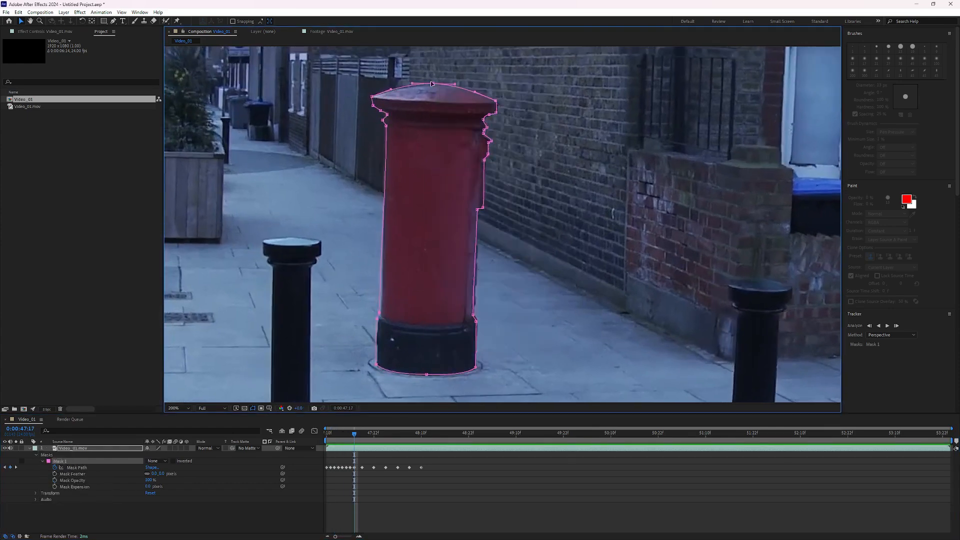
key(Page_Down)
key(Page_Down)
key(Page_Down)
key(Page_Down)
key(Page_Down)
key(Page_Down)
key(ctrl+a)
key(Page_Down)
key(Page_Down)
key(Page_Down)
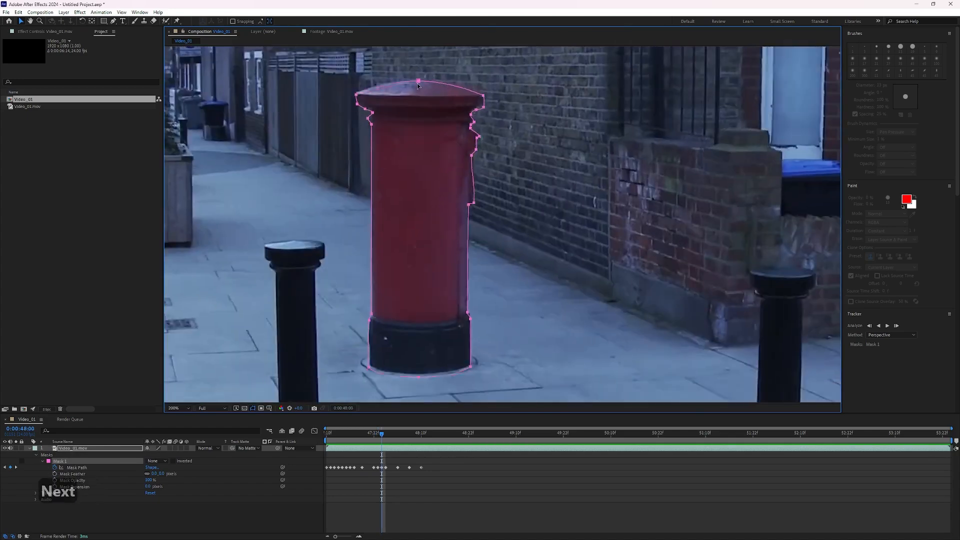
Return to 0:00:47:10 and delete all the Mask Path keyframes.
key(Page_Down)
key(ctrl+a)
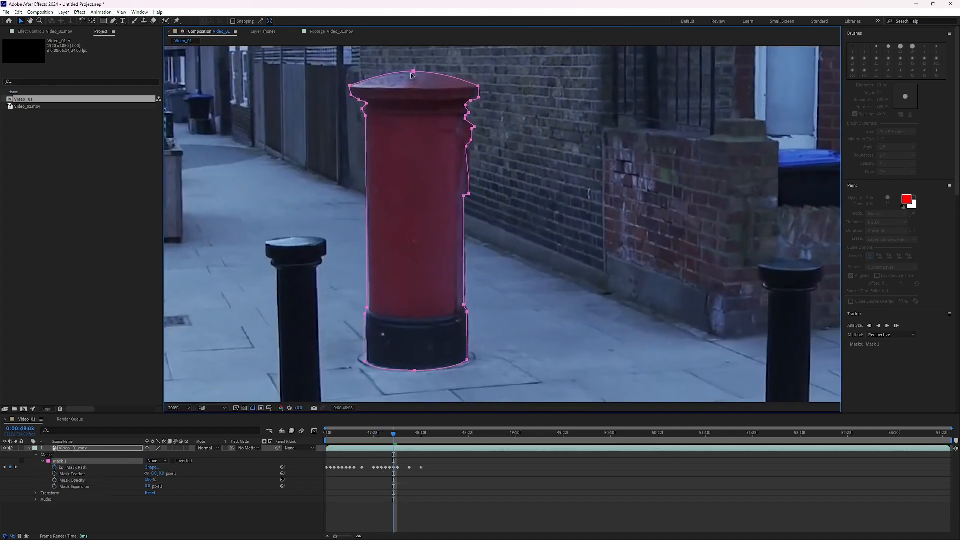
key(Page_Down)
key(Page_Down)
key(ctrl+a)
drag(402, 436, 322, 457)
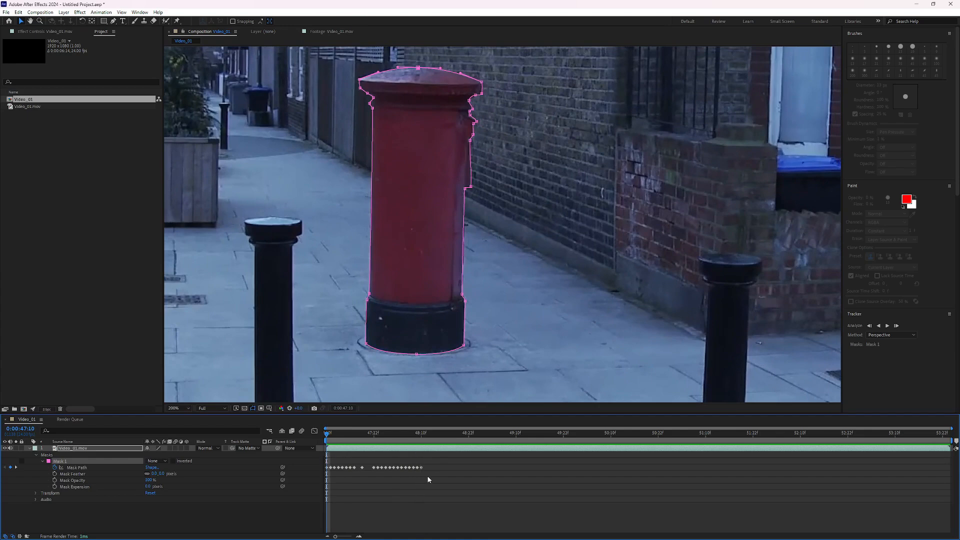
drag(428, 473, 338, 470)
key(Delete)
key(Delete)
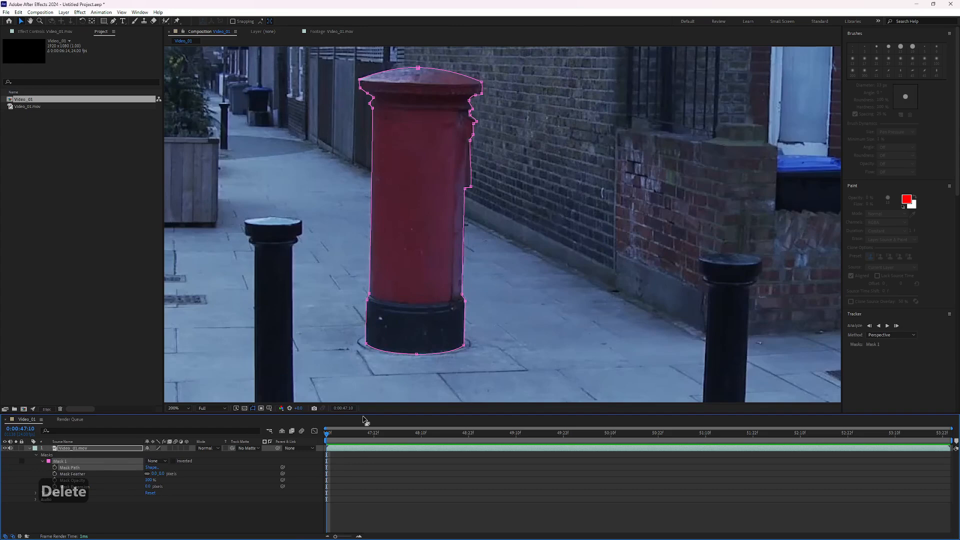
Apply Track Mask to the postbox mask.
right_click(374, 121)
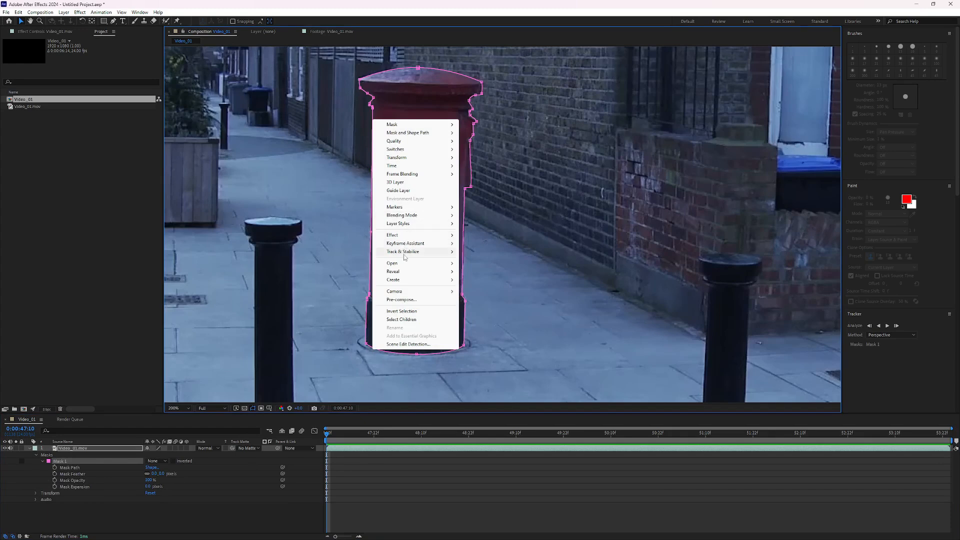
mouse_move(407, 256)
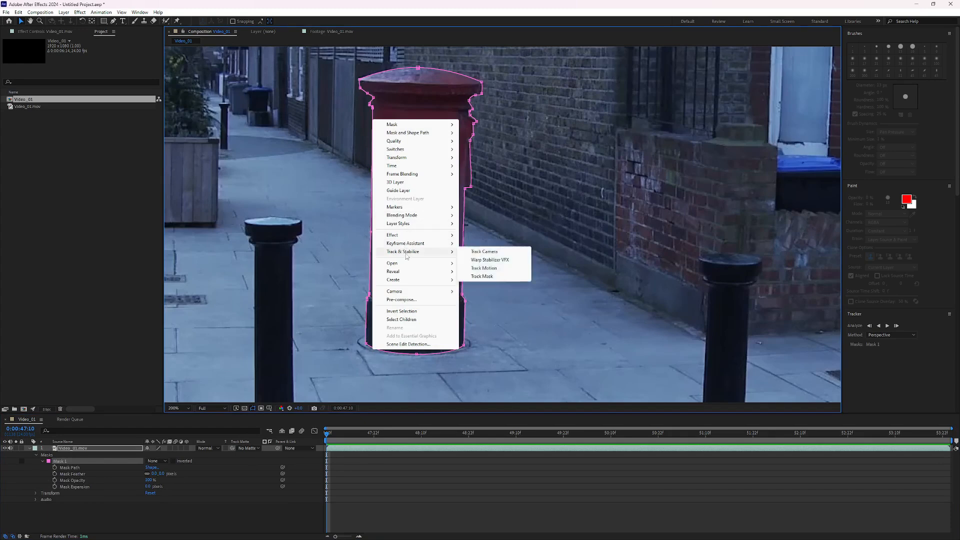
click(480, 276)
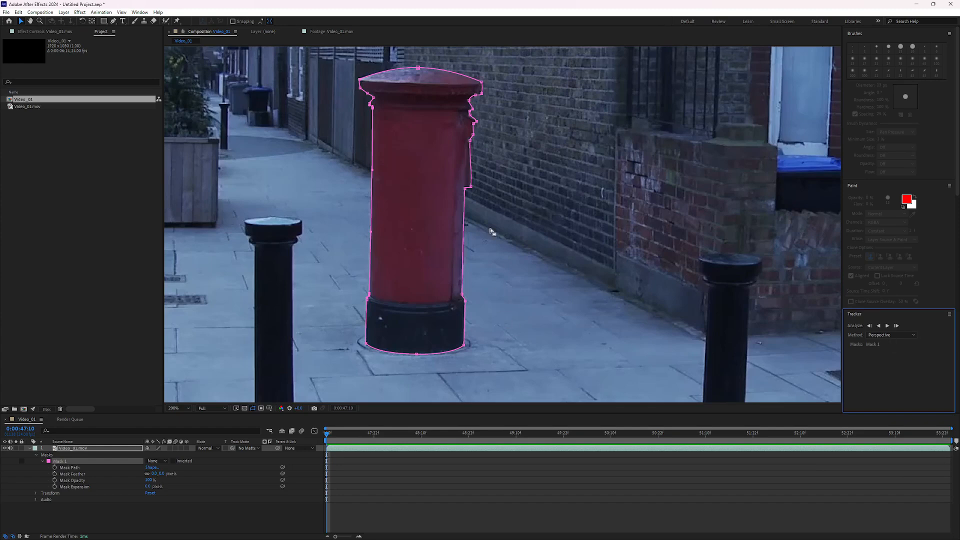
right_click(467, 189)
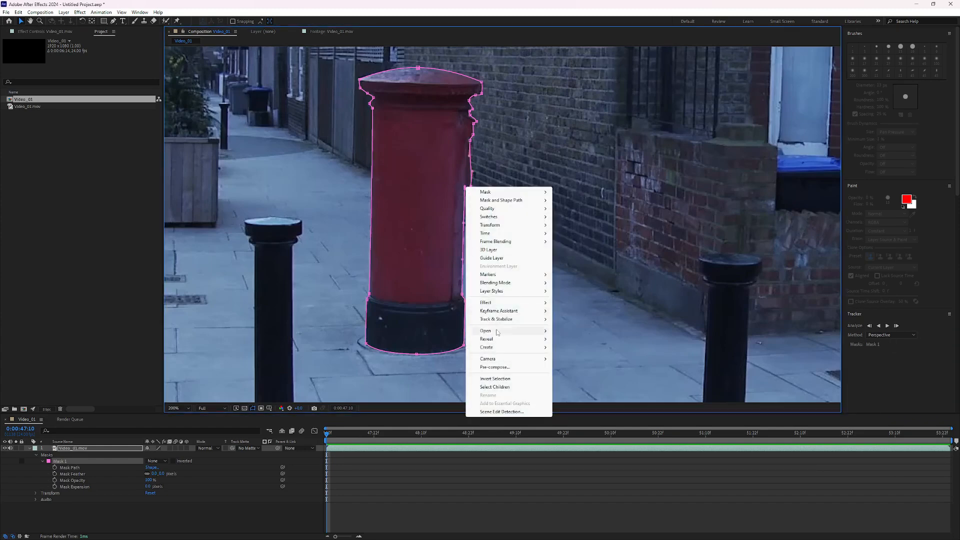
mouse_move(520, 321)
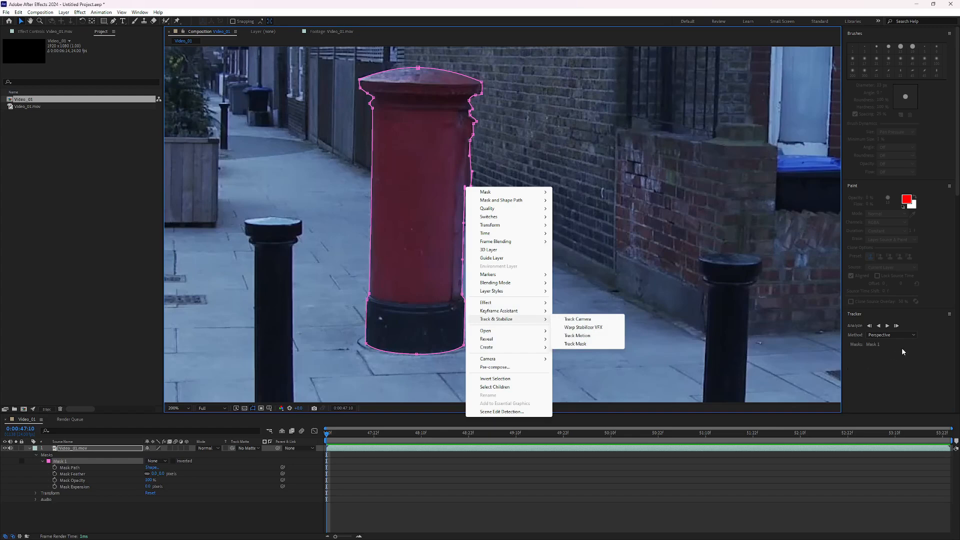
click(901, 365)
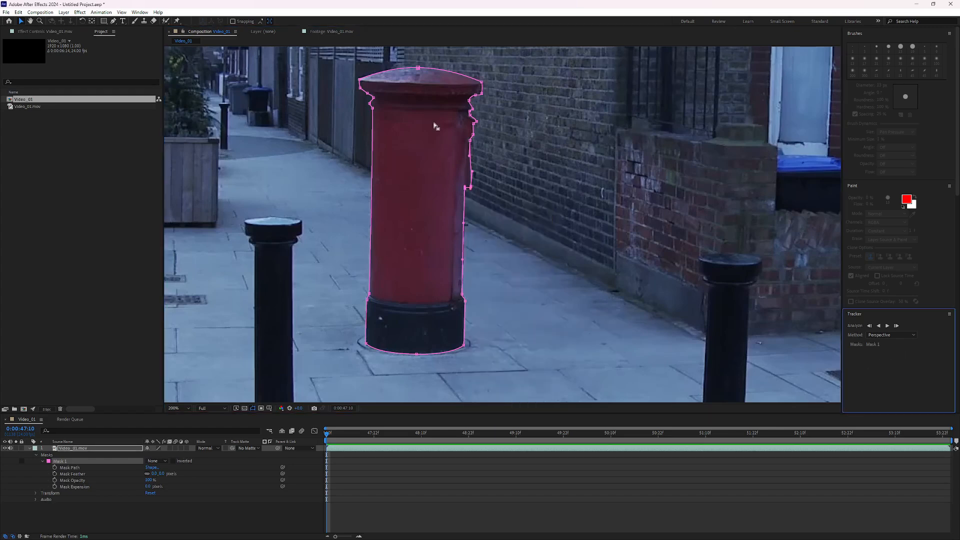
Track the selected mask forward with the Perspective tracker, first frame by frame and then continuously.
click(897, 326)
click(897, 326)
click(897, 327)
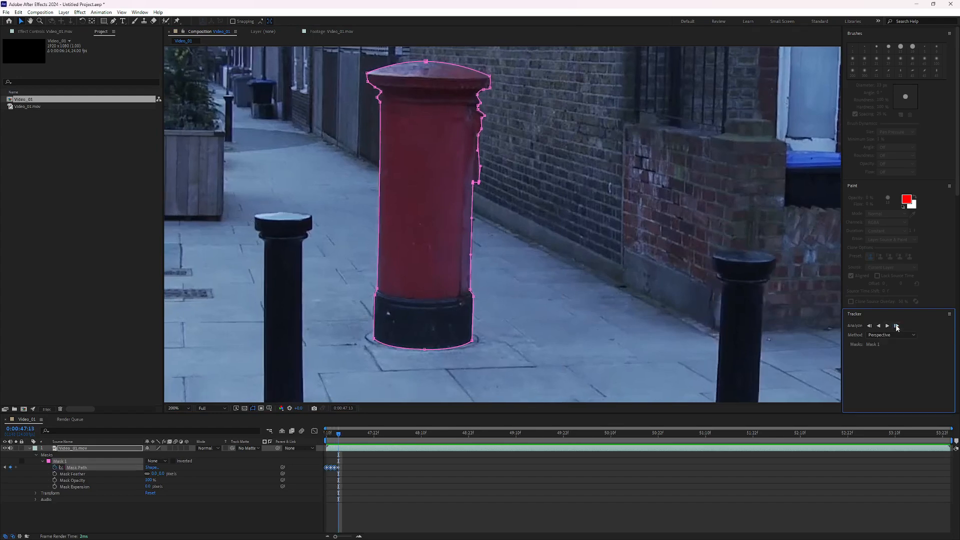
click(897, 326)
click(897, 326)
click(897, 326)
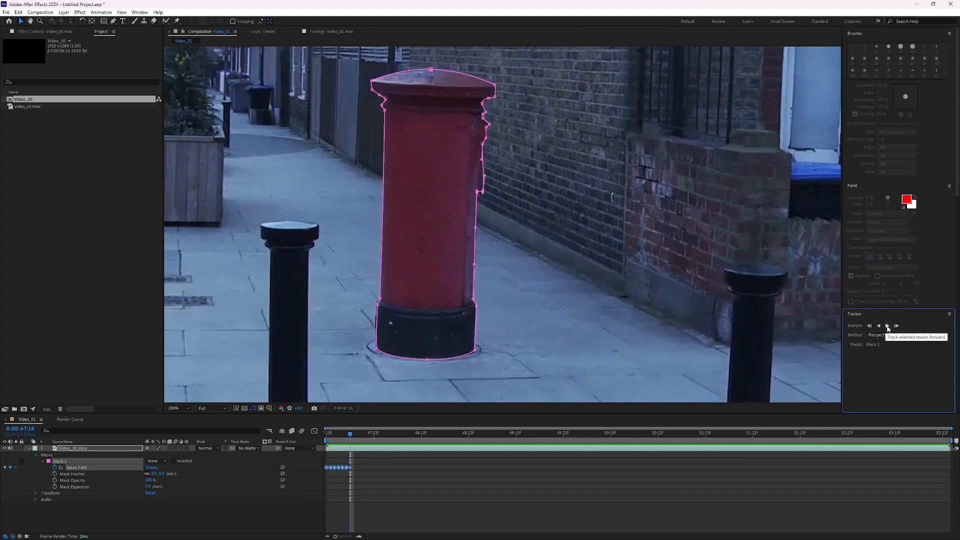
click(888, 326)
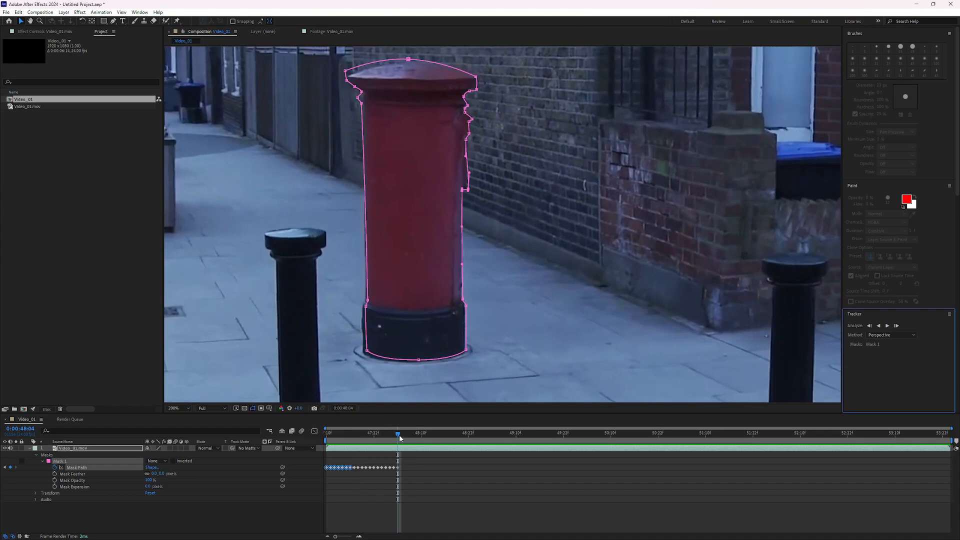
Scrub back through the tracked frames and delete all the tracked Mask Path keyframes.
drag(321, 285, 388, 371)
drag(398, 433, 366, 434)
drag(352, 302, 369, 360)
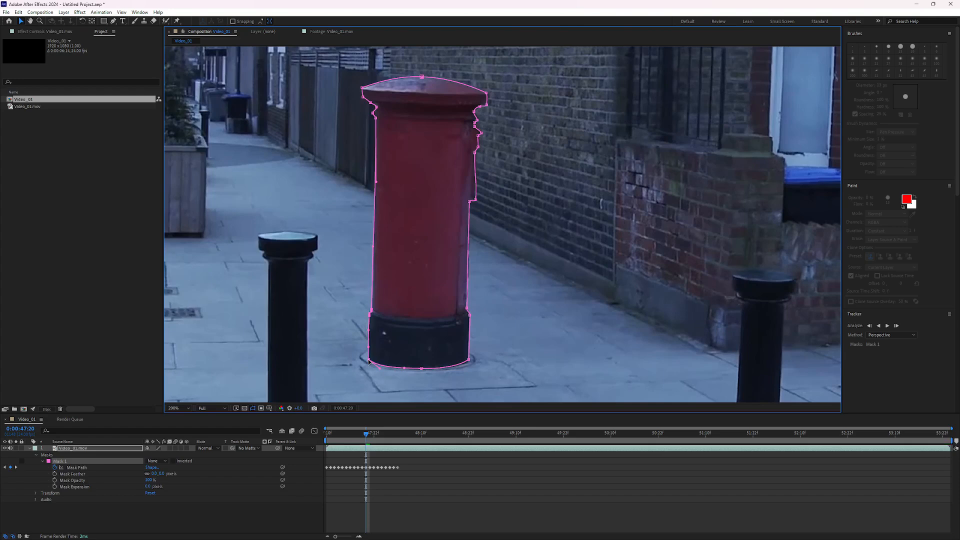
drag(364, 433, 361, 434)
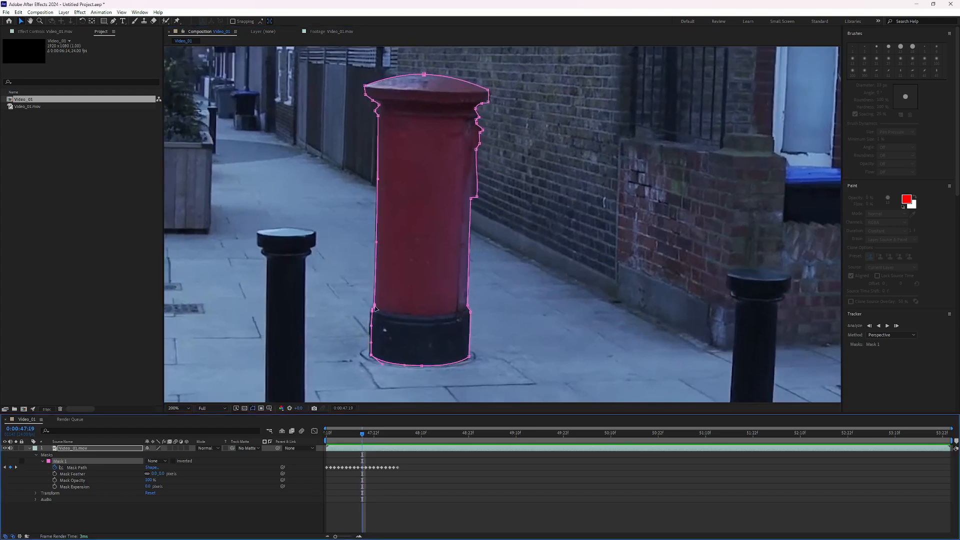
drag(375, 306, 374, 306)
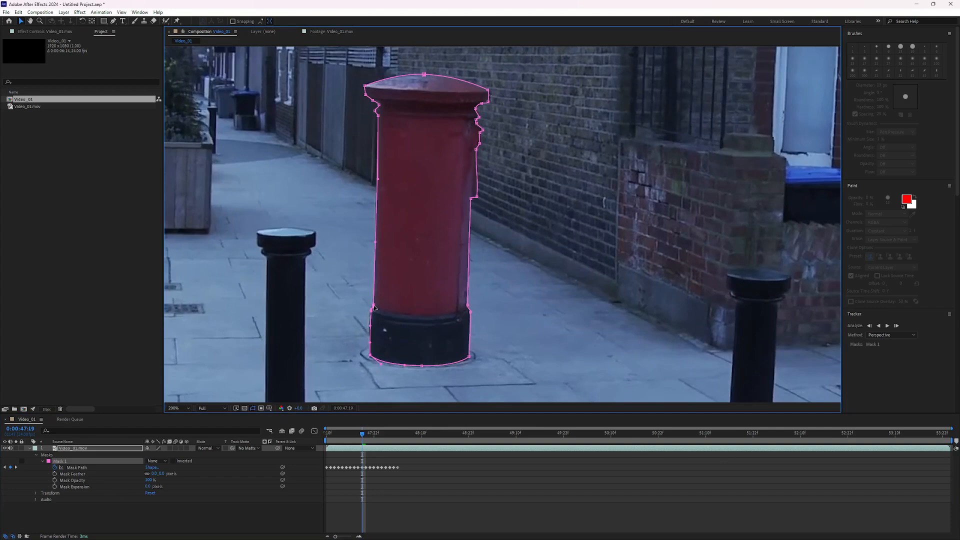
drag(363, 434, 326, 435)
drag(406, 480, 322, 464)
key(Delete)
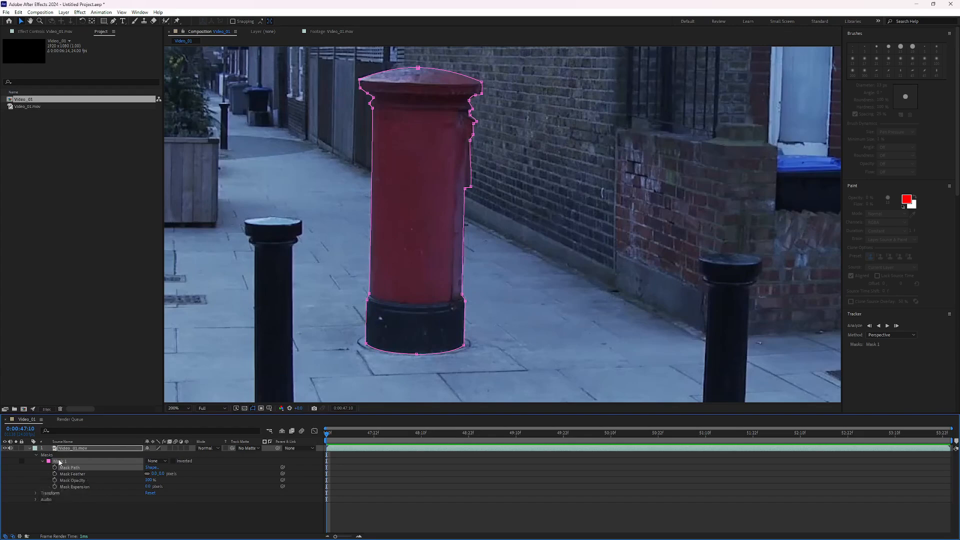
Delete Mask 1 from the footage layer.
click(87, 515)
click(73, 462)
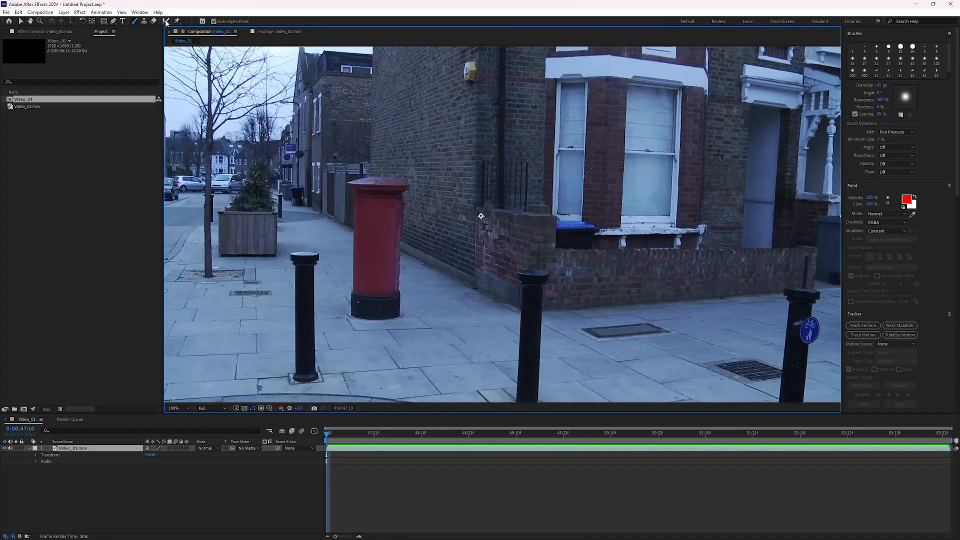
Pick the Roto Brush tool and open the footage layer in the Layer panel.
click(167, 22)
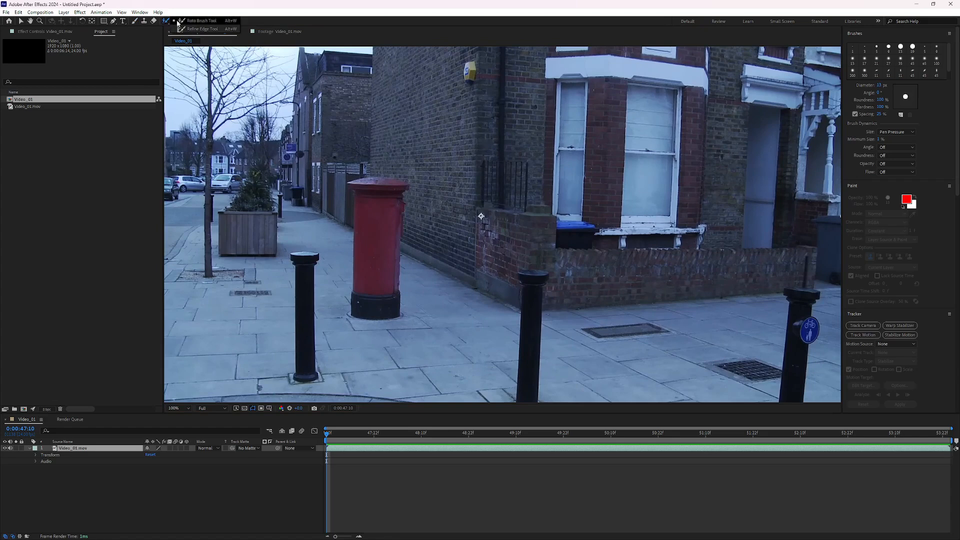
click(192, 22)
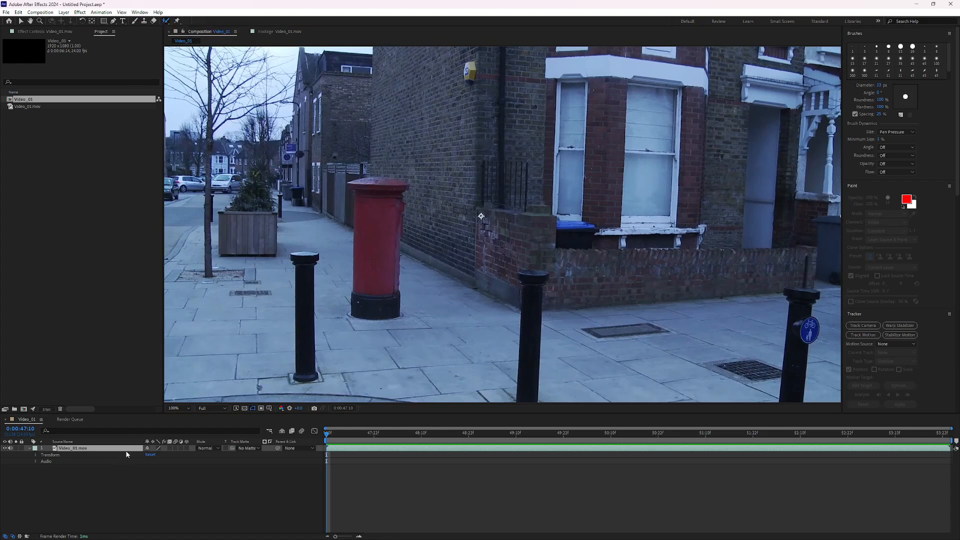
click(376, 238)
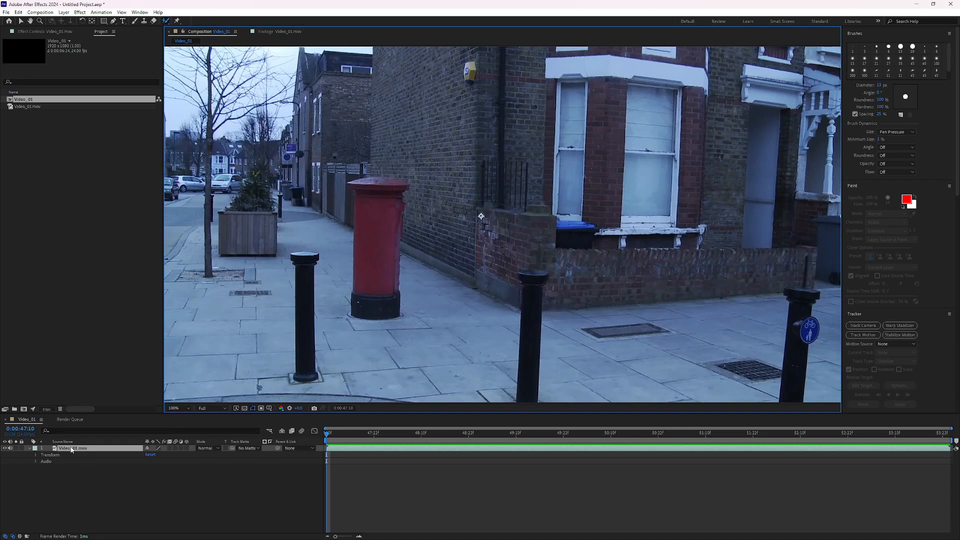
double_click(72, 448)
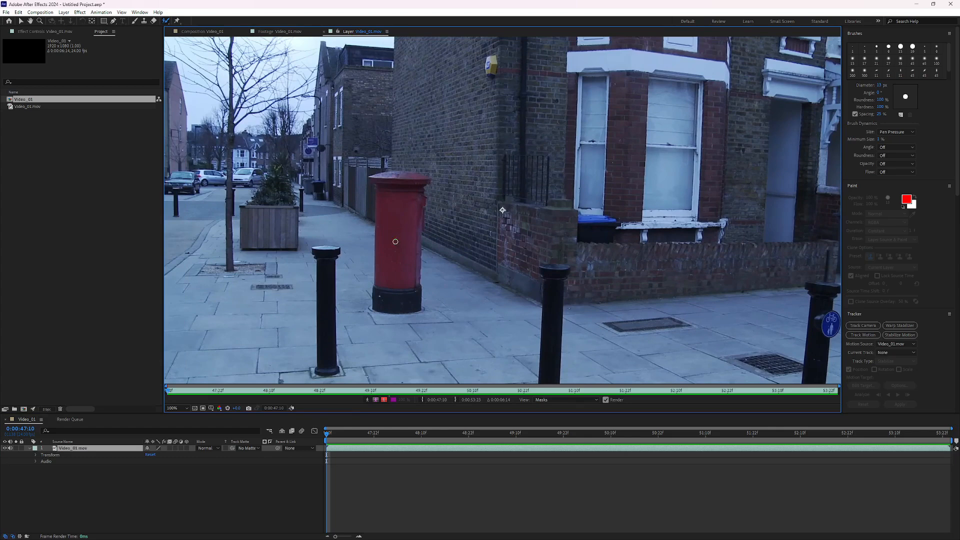
Adjust the brush size and paint a Roto Brush foreground stroke down the postbox.
mouse_move(395, 242)
ctrl+mouse_down()
mouse_move(416, 242)
mouse_move(403, 242)
ctrl+mouse_up()
ctrl+drag(407, 241, 401, 242)
drag(395, 179, 394, 294)
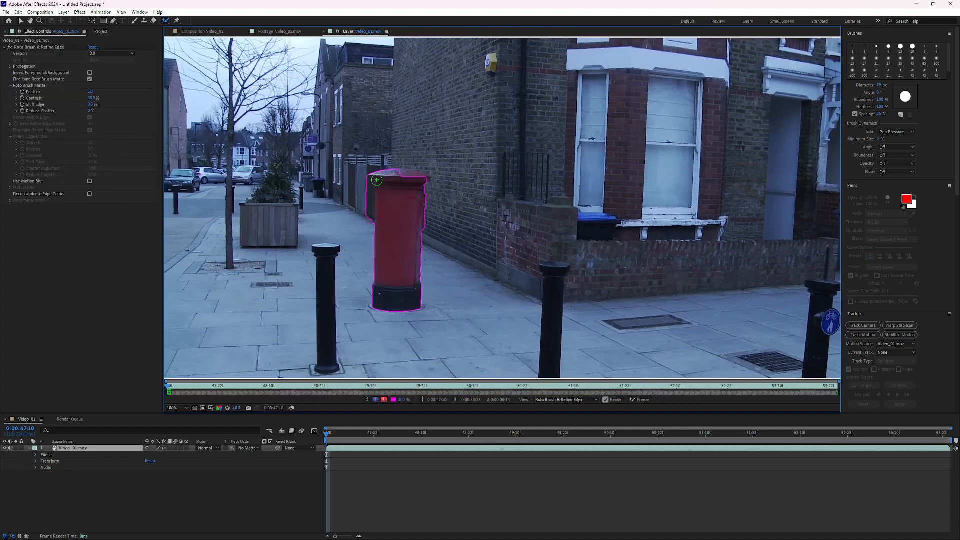
Refine the postbox selection's top and side edges with additional foreground and background Roto Brush strokes.
key(period)
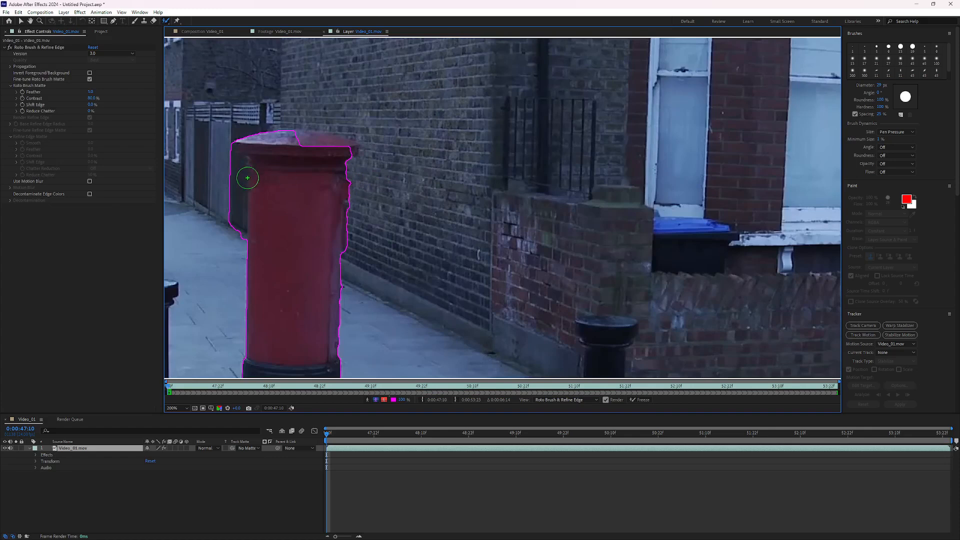
drag(247, 178, 354, 184)
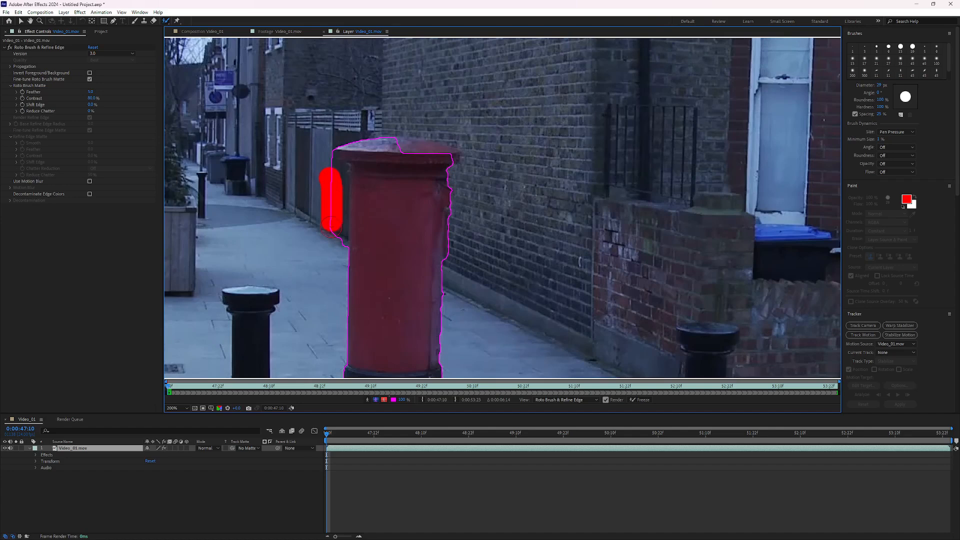
drag(329, 224, 336, 239)
drag(398, 149, 437, 152)
scroll(437, 151, up, 1)
drag(371, 90, 402, 107)
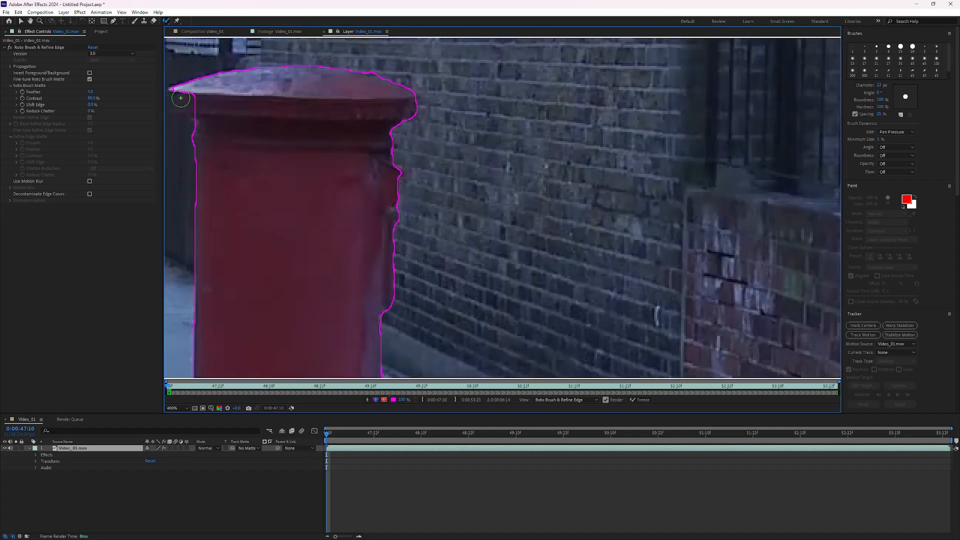
drag(180, 97, 181, 107)
drag(218, 131, 376, 133)
drag(328, 132, 337, 137)
scroll(325, 148, down, 2)
drag(452, 299, 371, 259)
Play the layer to review the Roto Brush propagation across the clip.
key(space)
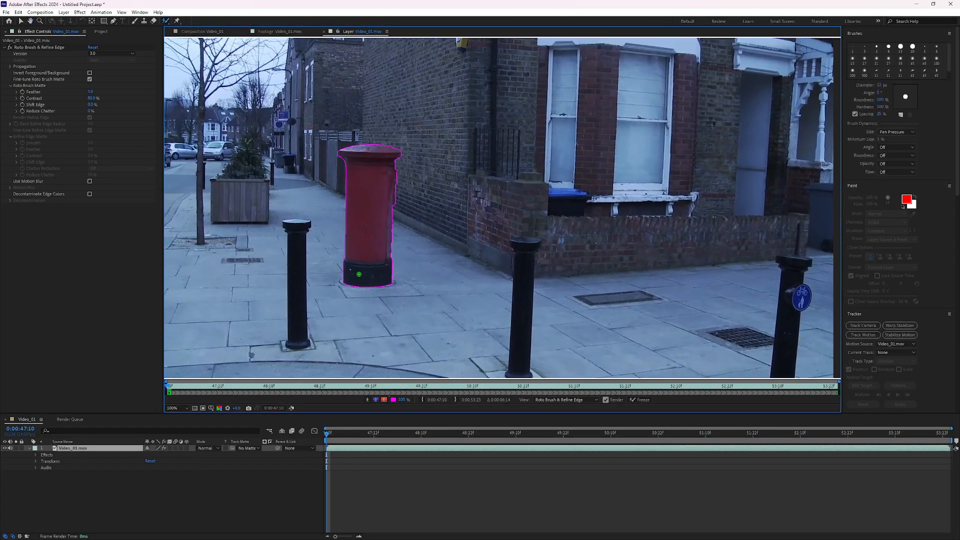
drag(388, 314, 408, 286)
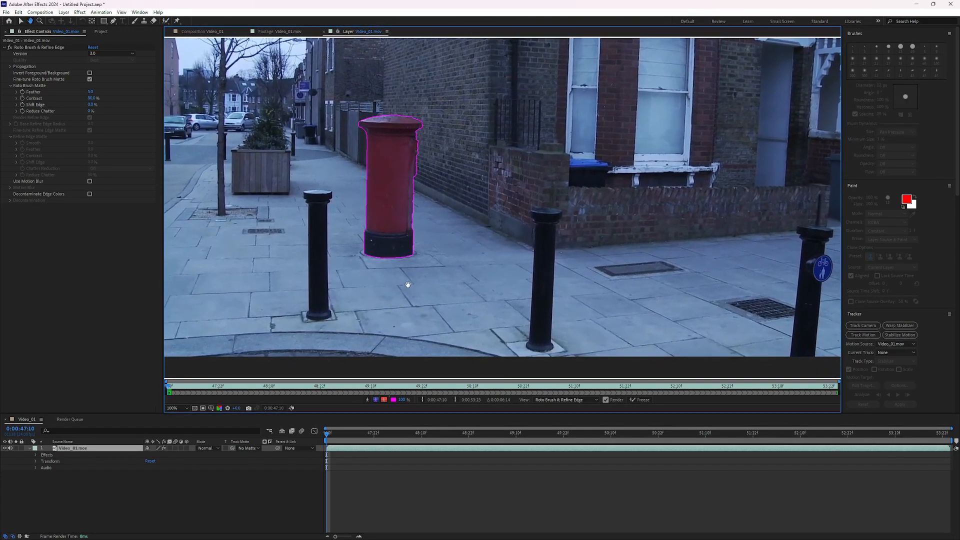
key(space)
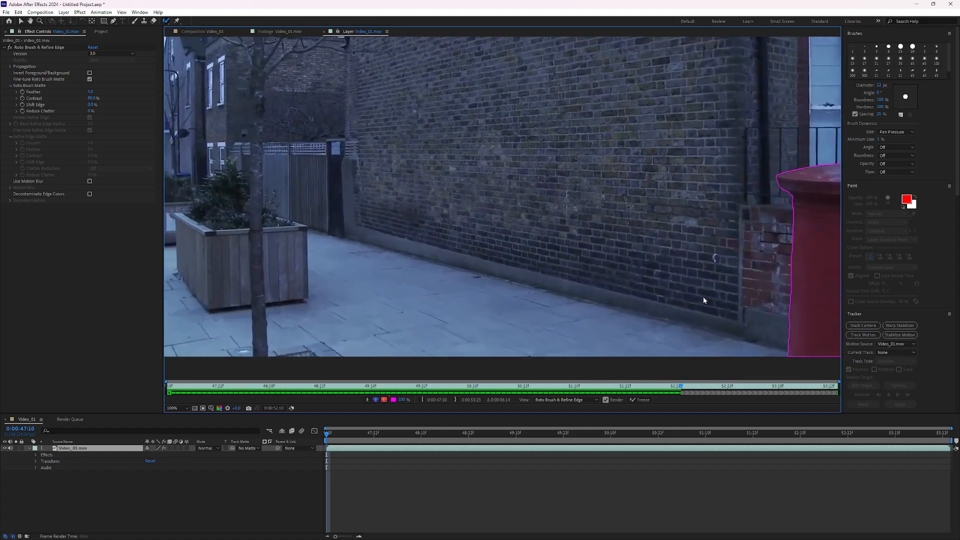
scroll(661, 271, down, 1)
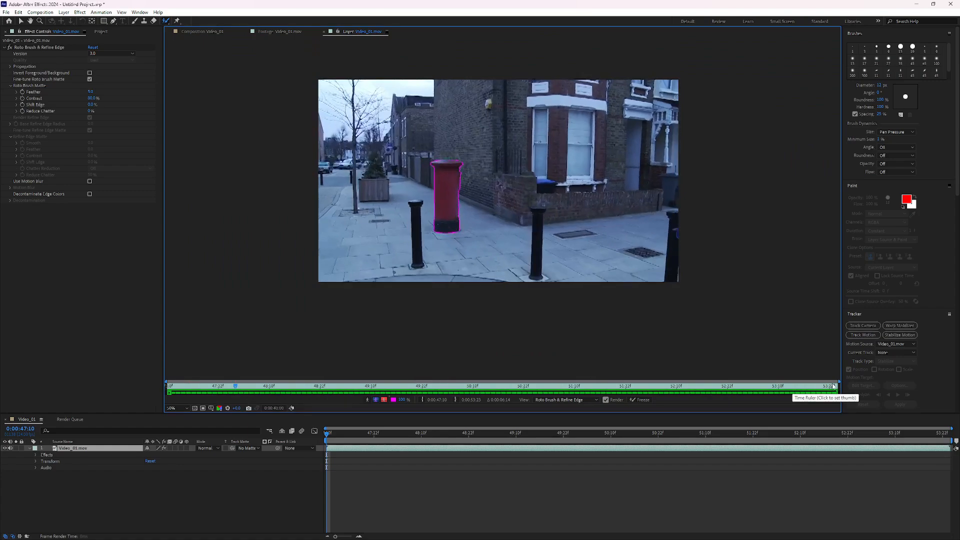
At 0:00:47:17, paint a foreground stroke to add the nearby bollard to the Roto Brush selection.
click(455, 388)
drag(455, 388, 499, 382)
drag(390, 434, 353, 468)
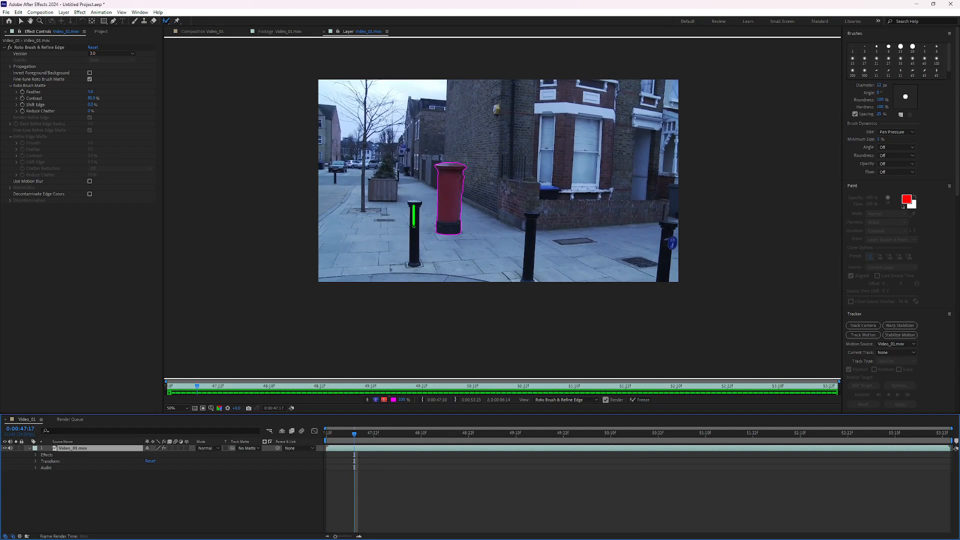
drag(414, 206, 416, 247)
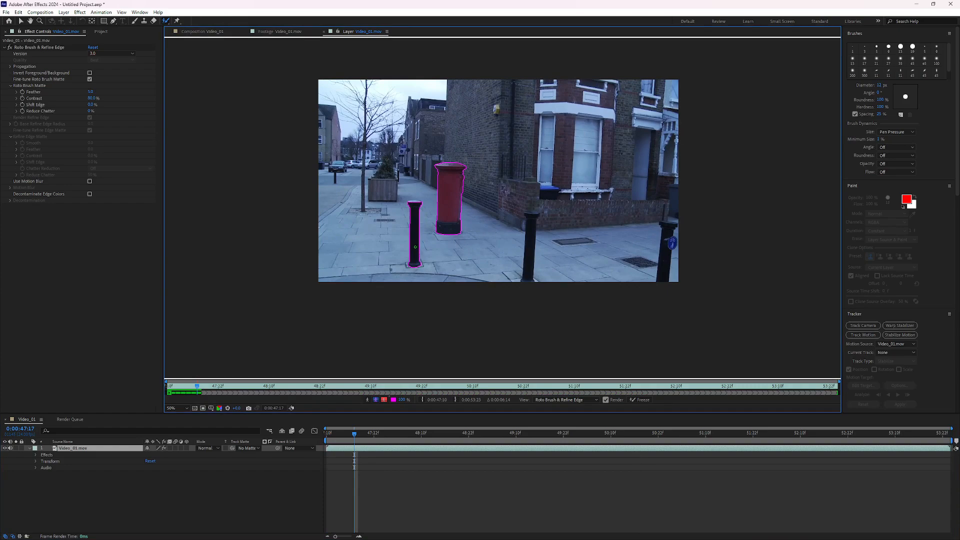
Play through the propagation and freeze the Roto Brush & Refine Edge result.
key(space)
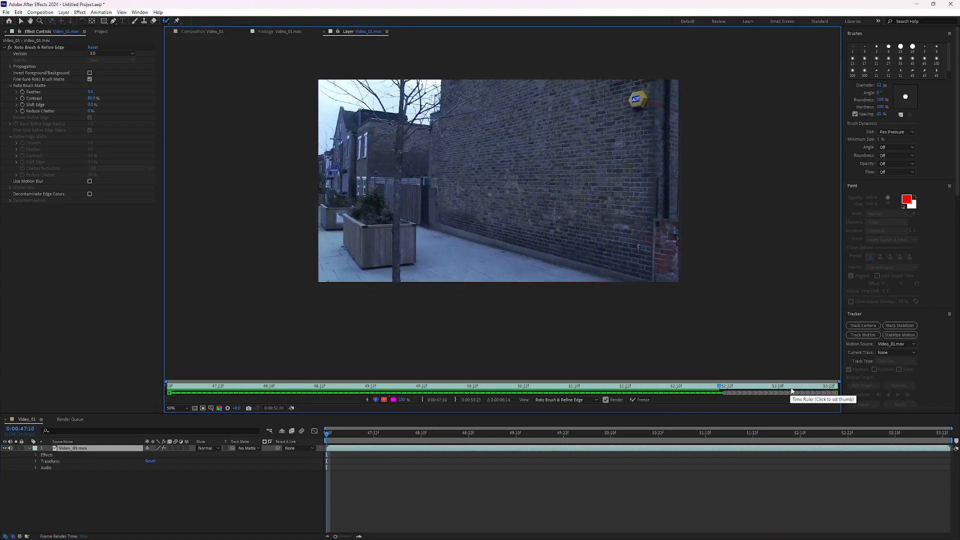
key(space)
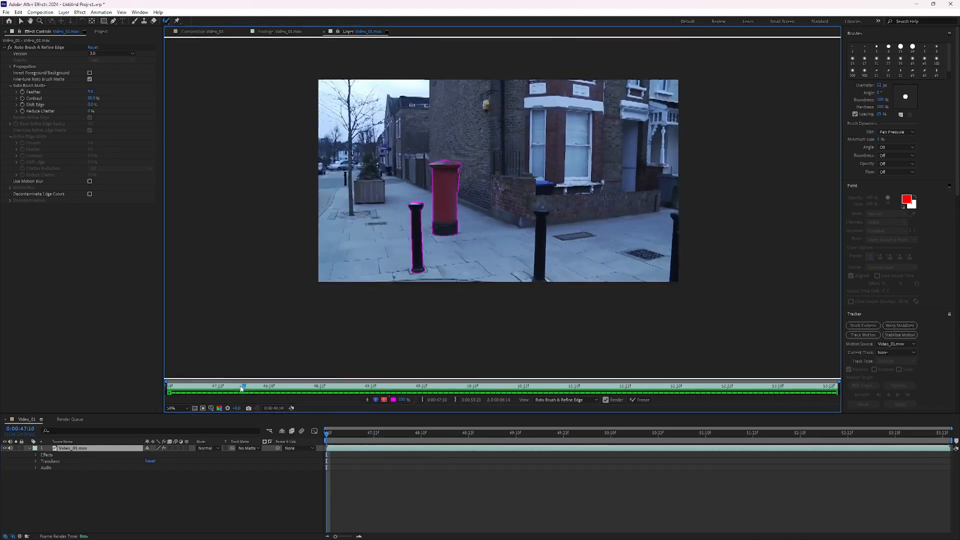
click(643, 400)
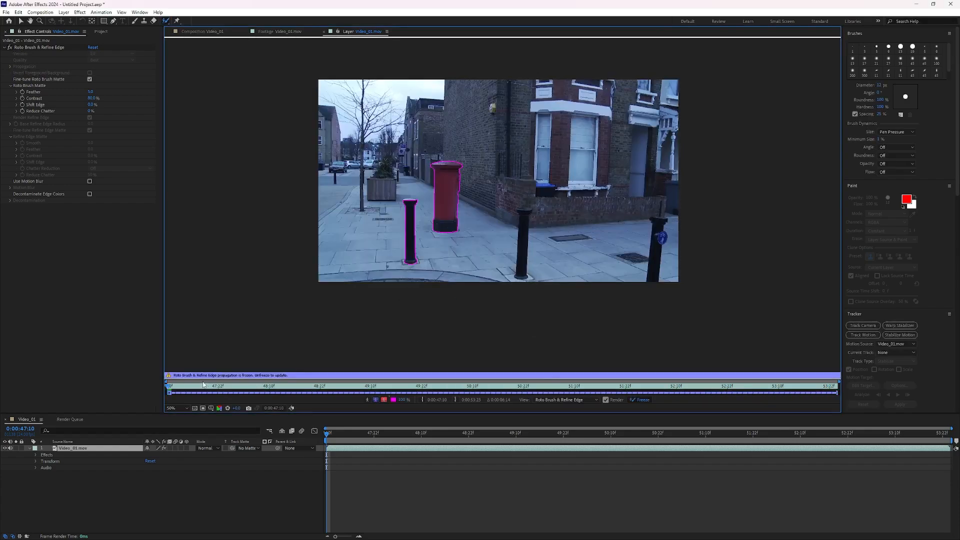
mouse_move(172, 386)
mouse_down()
mouse_move(710, 388)
mouse_move(167, 386)
mouse_up()
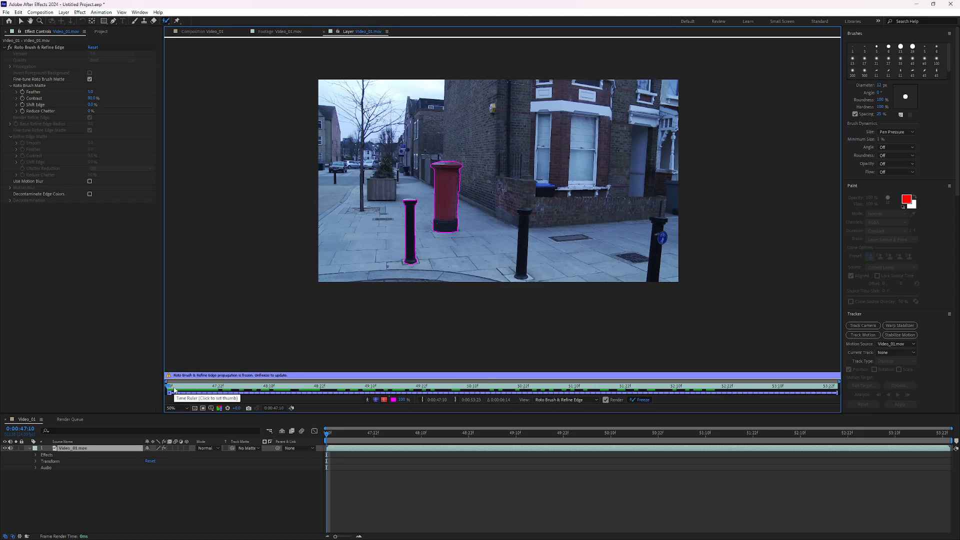
Remove the Video_01.mov footage and the Video_01 composition from the project.
key(Page_Down)
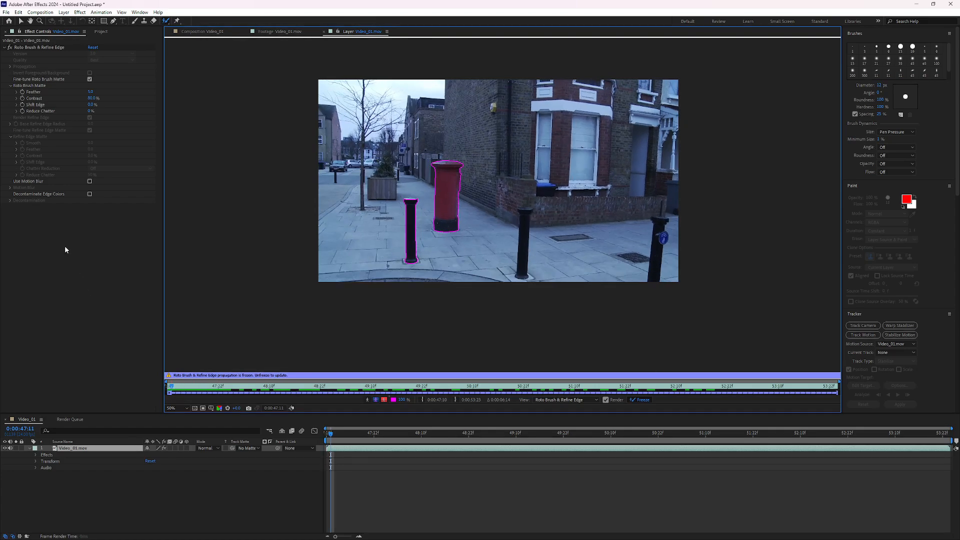
click(101, 31)
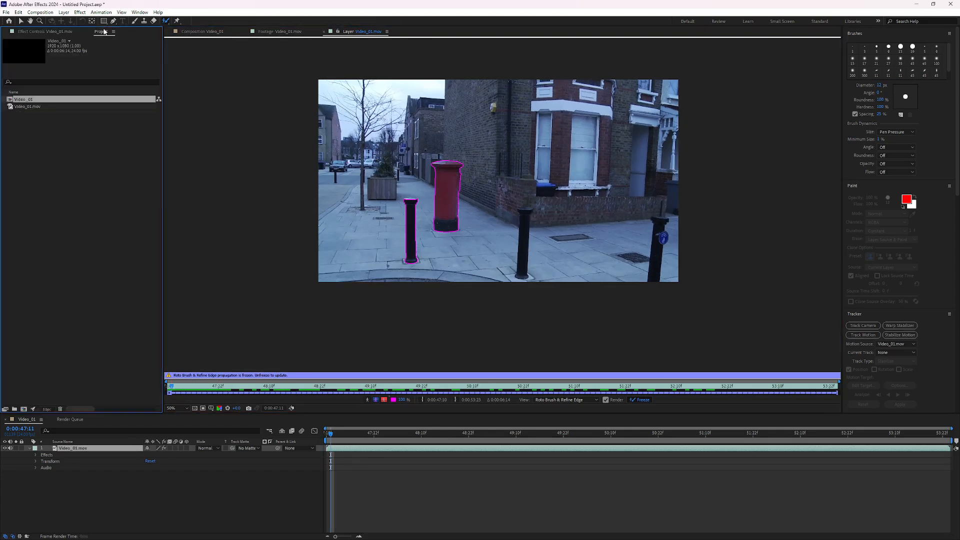
click(38, 121)
click(33, 107)
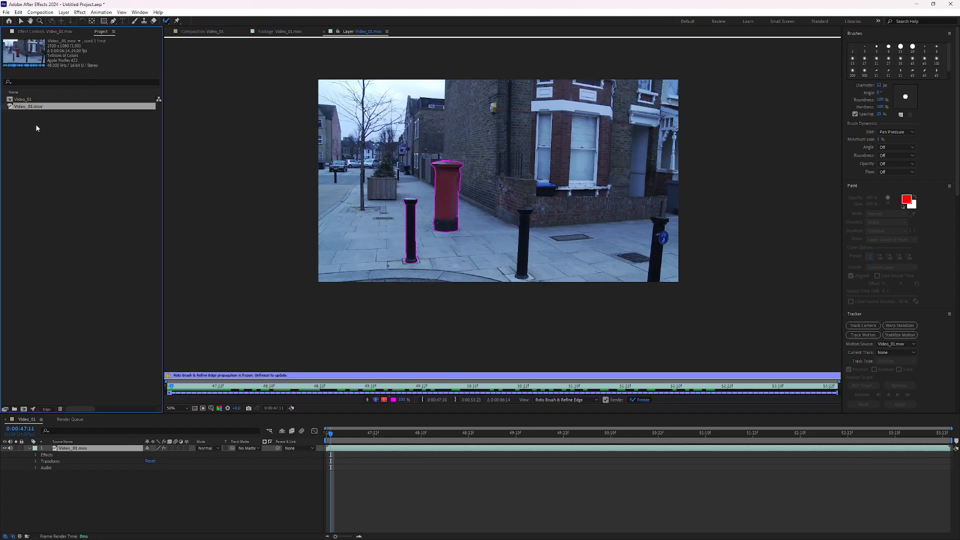
key(Delete)
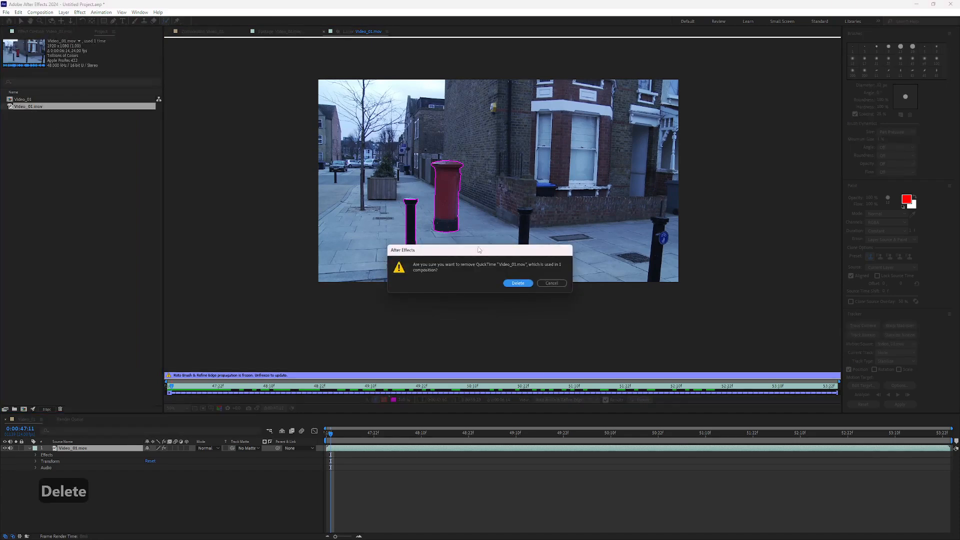
click(519, 284)
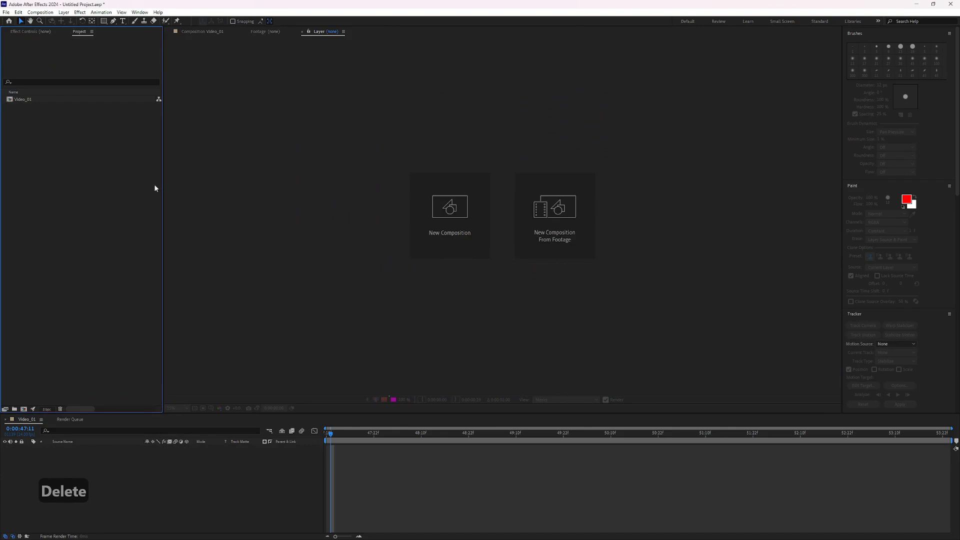
click(34, 103)
key(Delete)
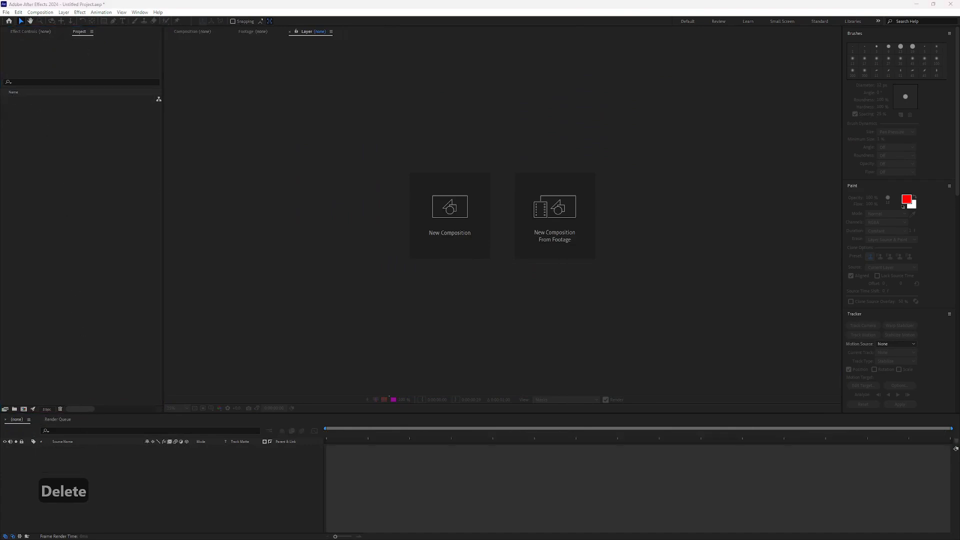
Import Video_02.mov and create a new composition from the footage.
drag(114, 136, 100, 140)
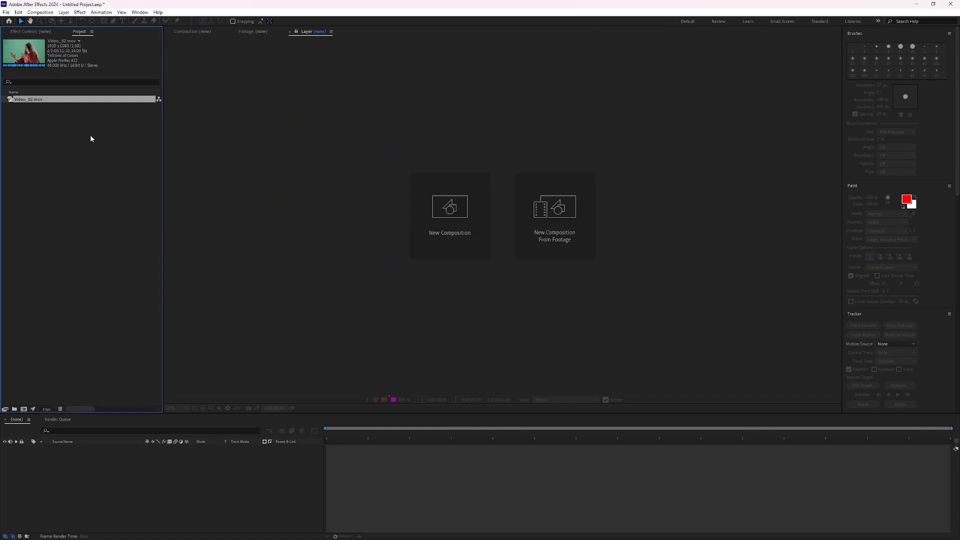
drag(46, 99, 121, 456)
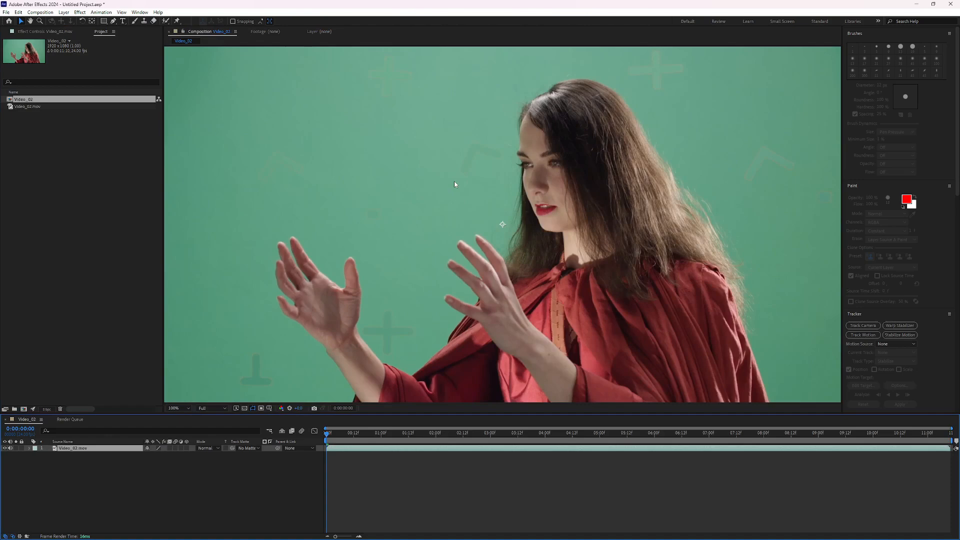
key(comma)
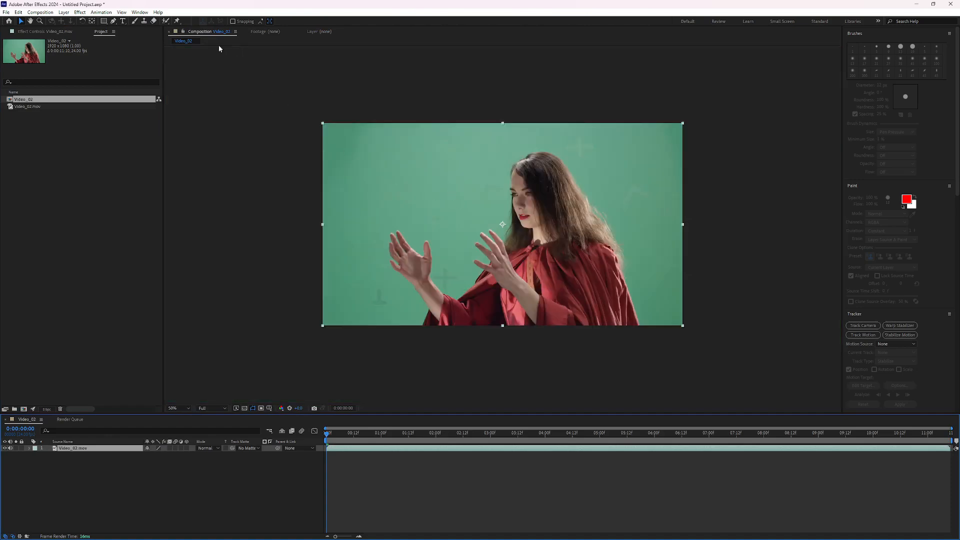
Set the work area to the clip's final section and trim the composition to it, about 0:00:02:06 long.
drag(330, 436, 836, 440)
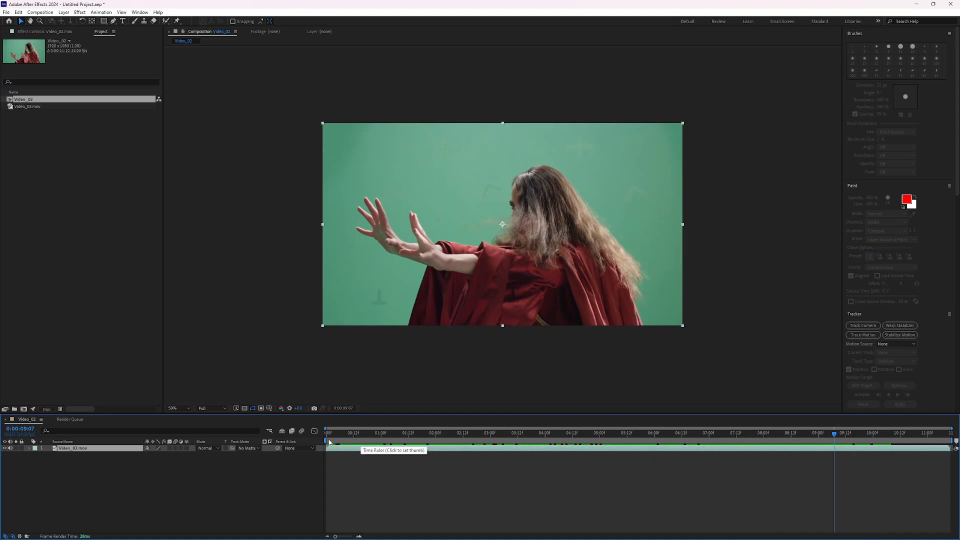
drag(328, 442, 829, 442)
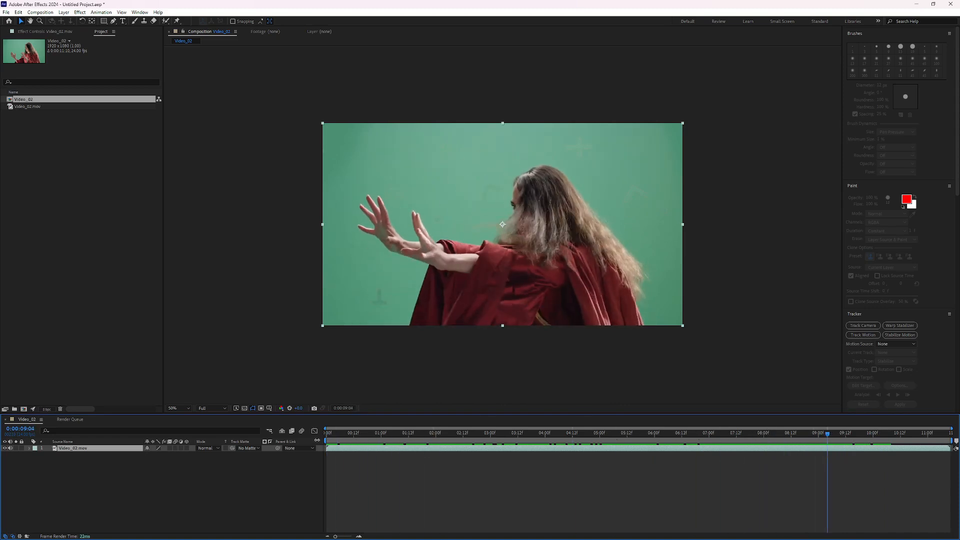
mouse_move(329, 442)
mouse_down()
mouse_move(951, 441)
mouse_move(842, 448)
mouse_up()
right_click(835, 442)
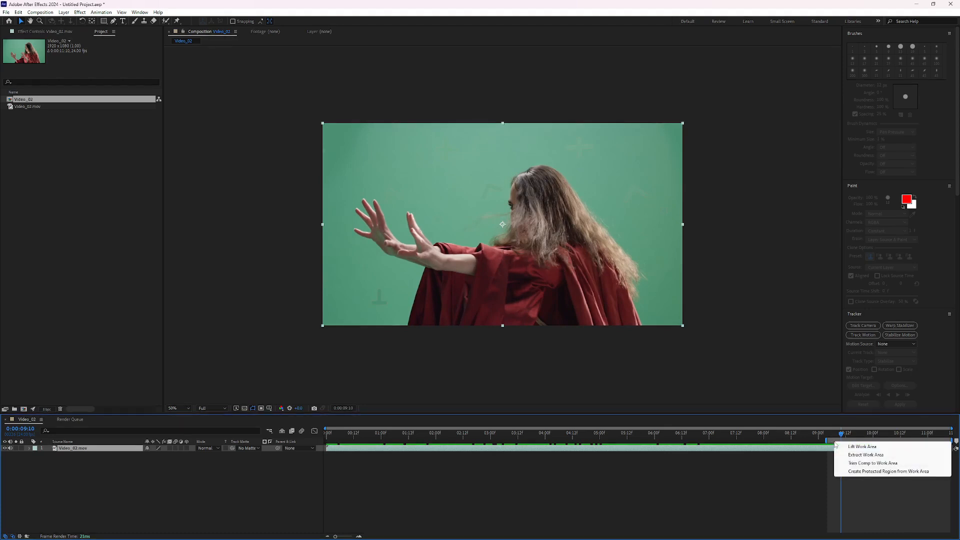
key(ctrl+z)
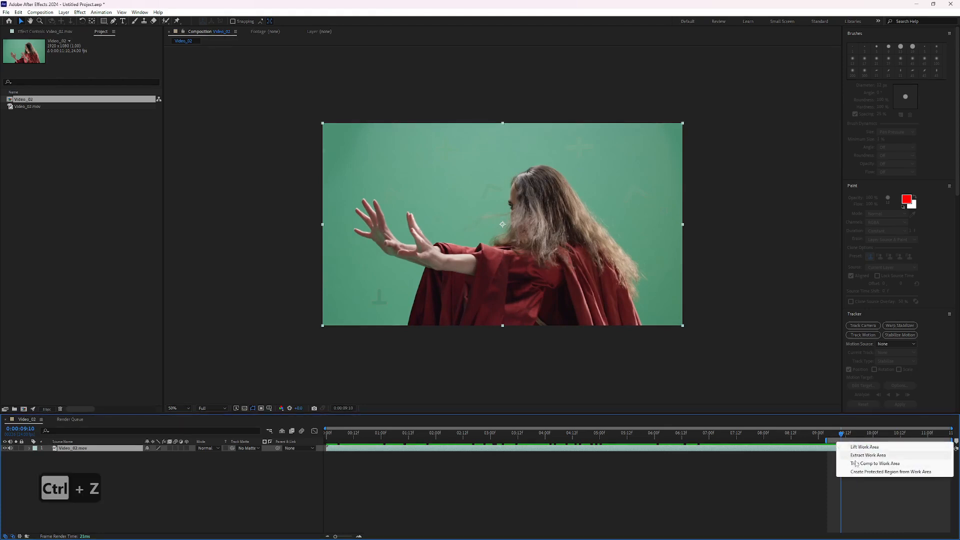
click(856, 464)
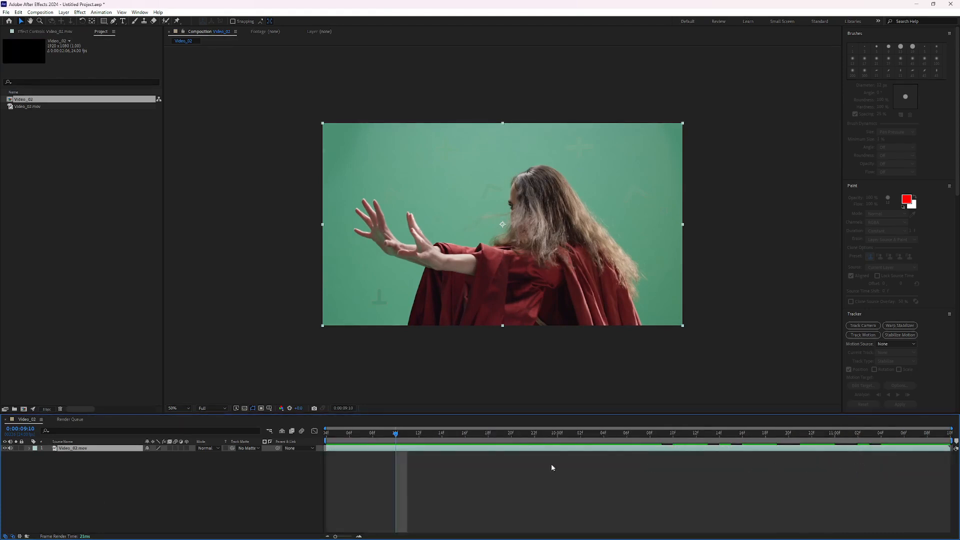
drag(362, 433, 326, 441)
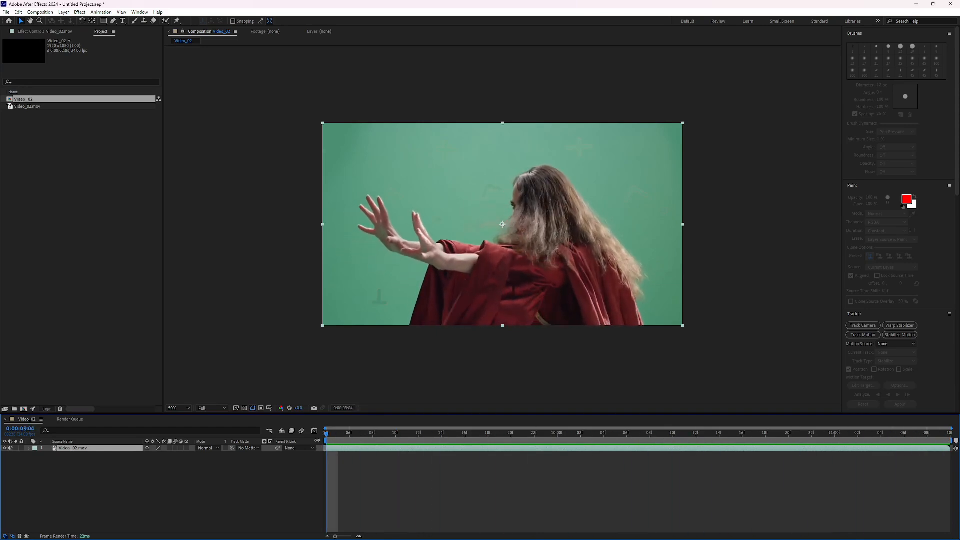
Open the layer with the Roto Brush tool and paint foreground strokes over the woman's body, arm and hair.
click(167, 22)
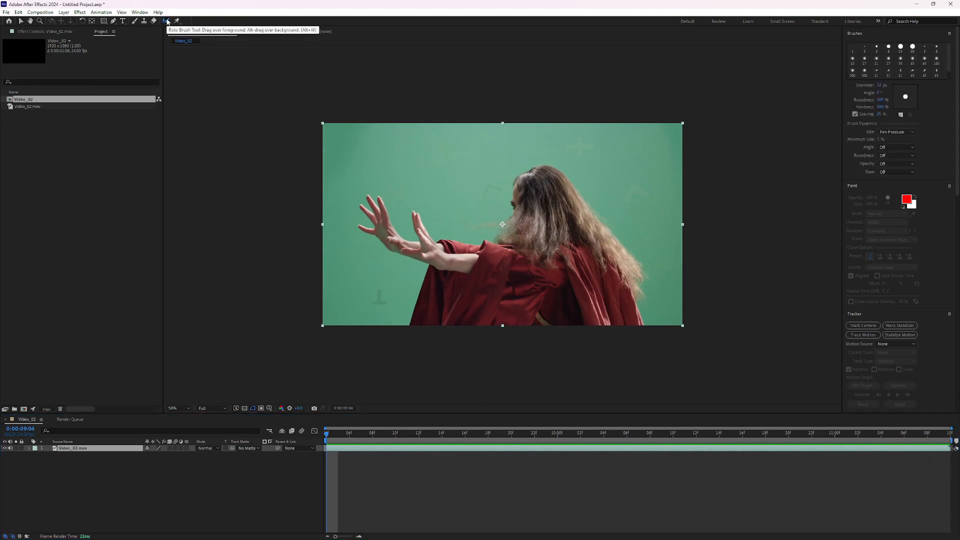
click(168, 22)
click(183, 22)
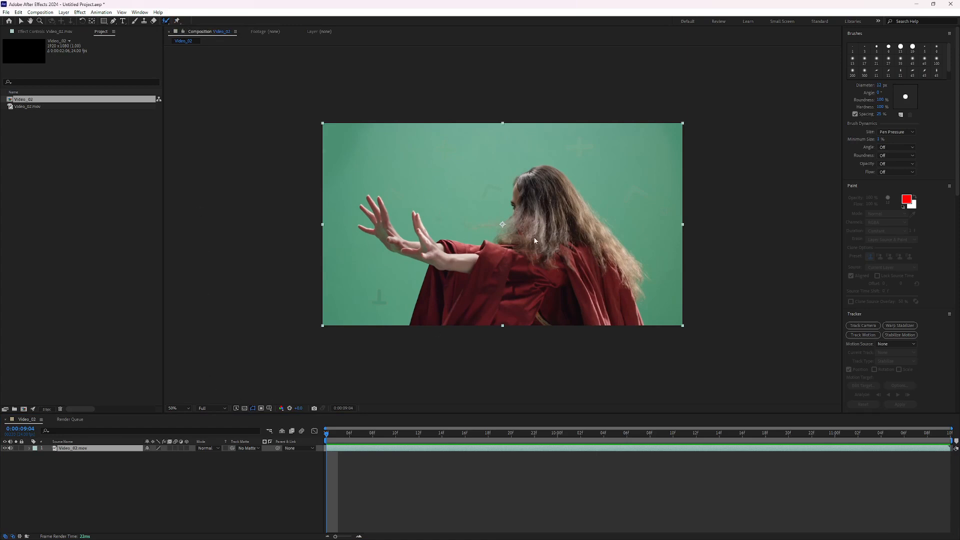
double_click(95, 449)
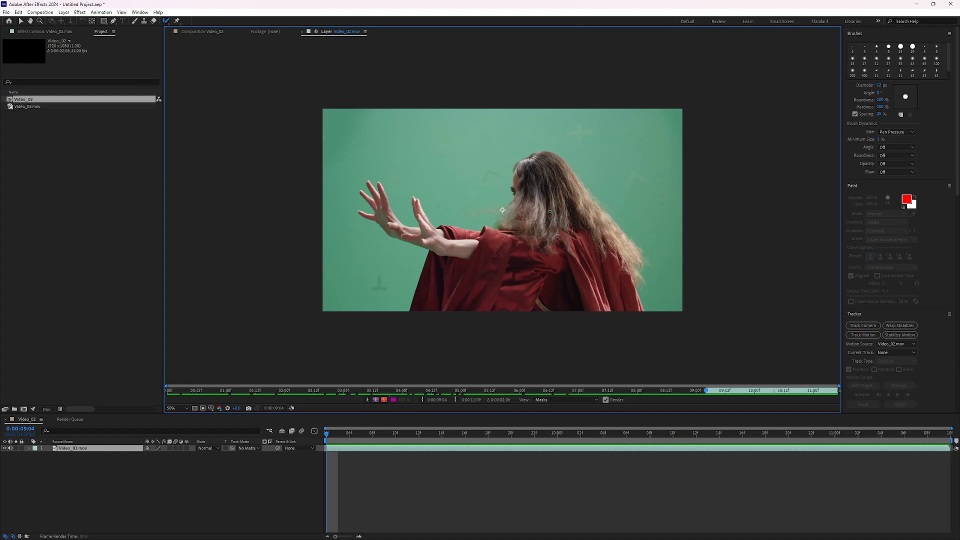
mouse_move(547, 224)
ctrl+mouse_down()
mouse_move(556, 202)
mouse_move(575, 232)
mouse_move(581, 284)
mouse_move(518, 281)
ctrl+mouse_up()
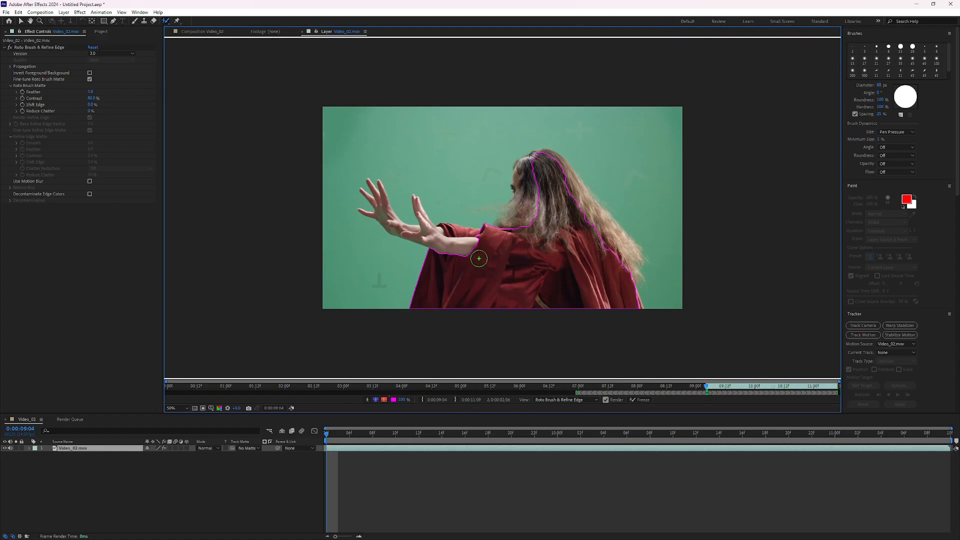
drag(466, 244, 408, 228)
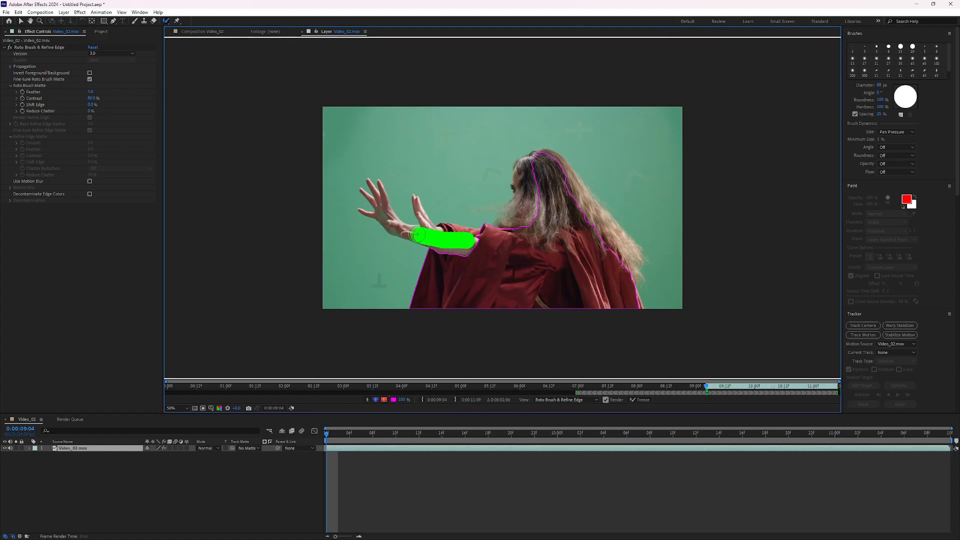
drag(528, 176, 518, 227)
drag(547, 158, 604, 229)
drag(631, 250, 626, 276)
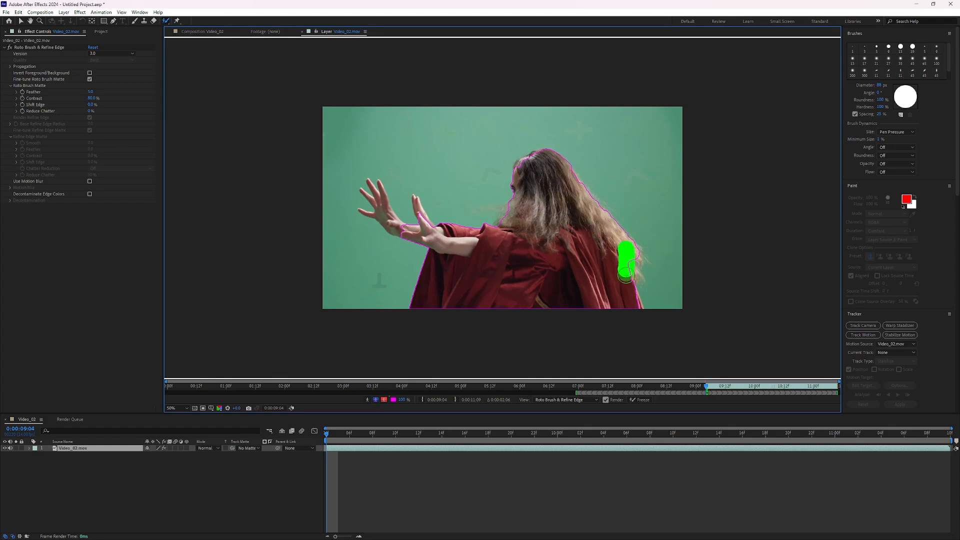
Refine the selection around the hands and fingers with foreground and background Roto Brush strokes.
mouse_move(381, 196)
mouse_down()
mouse_move(382, 207)
mouse_move(424, 213)
mouse_up()
scroll(420, 205, up, 1)
drag(316, 176, 294, 176)
drag(293, 183, 306, 222)
drag(220, 198, 235, 207)
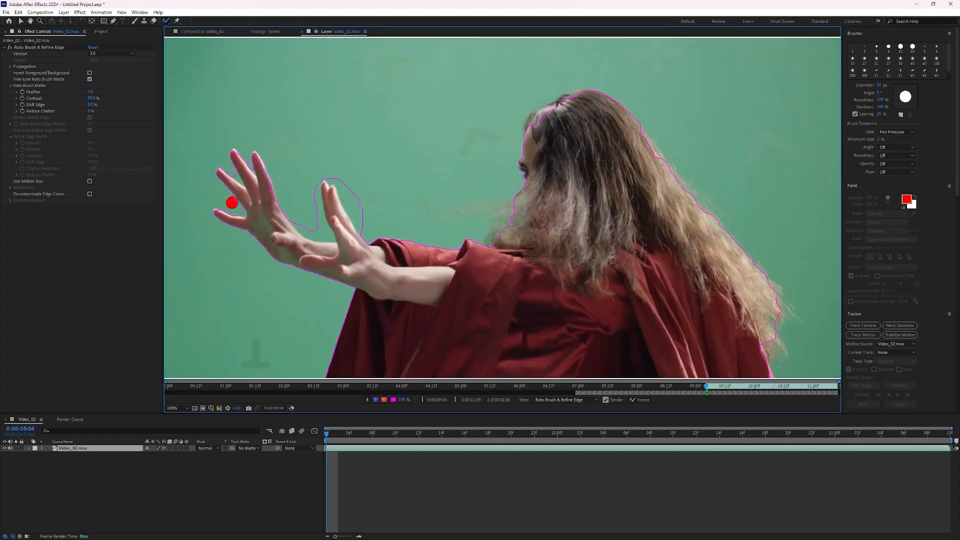
drag(322, 226, 312, 235)
drag(330, 177, 359, 235)
mouse_move(292, 220)
mouse_down()
mouse_move(328, 235)
mouse_move(318, 188)
mouse_up()
drag(246, 161, 252, 177)
scroll(333, 201, up, 1)
drag(340, 183, 408, 300)
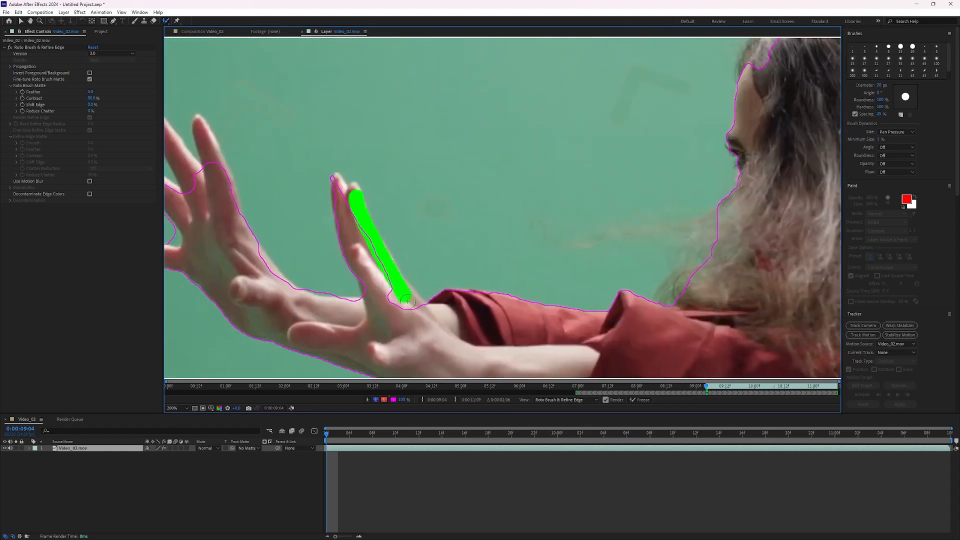
drag(337, 184, 381, 299)
drag(307, 281, 333, 290)
drag(255, 253, 349, 356)
key(ctrl+z)
drag(292, 172, 306, 215)
drag(248, 173, 289, 226)
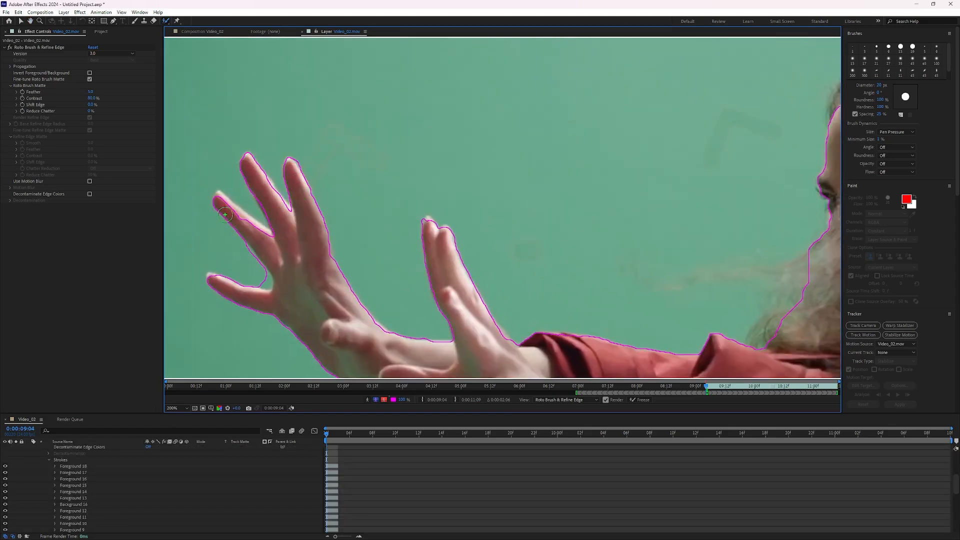
drag(221, 199, 265, 231)
drag(269, 281, 258, 276)
mouse_move(240, 249)
mouse_down()
mouse_move(264, 279)
mouse_move(256, 295)
mouse_up()
scroll(255, 295, down, 1)
Refine the hair and cloak edges of the selection with further Roto Brush strokes.
drag(625, 215, 389, 158)
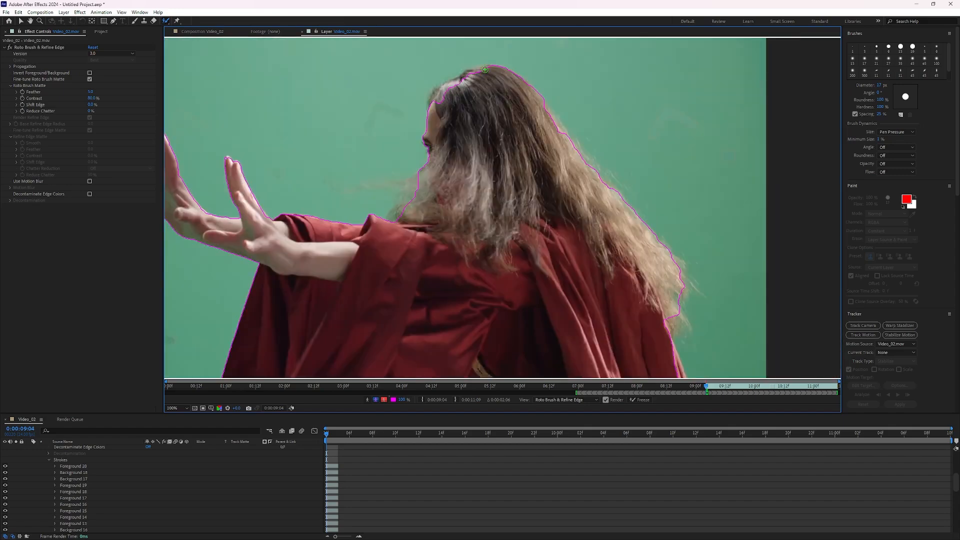
drag(437, 106, 485, 71)
scroll(477, 265, down, 1)
drag(470, 261, 407, 244)
scroll(407, 243, up, 1)
drag(525, 278, 545, 343)
scroll(474, 150, down, 1)
scroll(473, 150, up, 1)
drag(409, 106, 436, 146)
scroll(450, 152, down, 1)
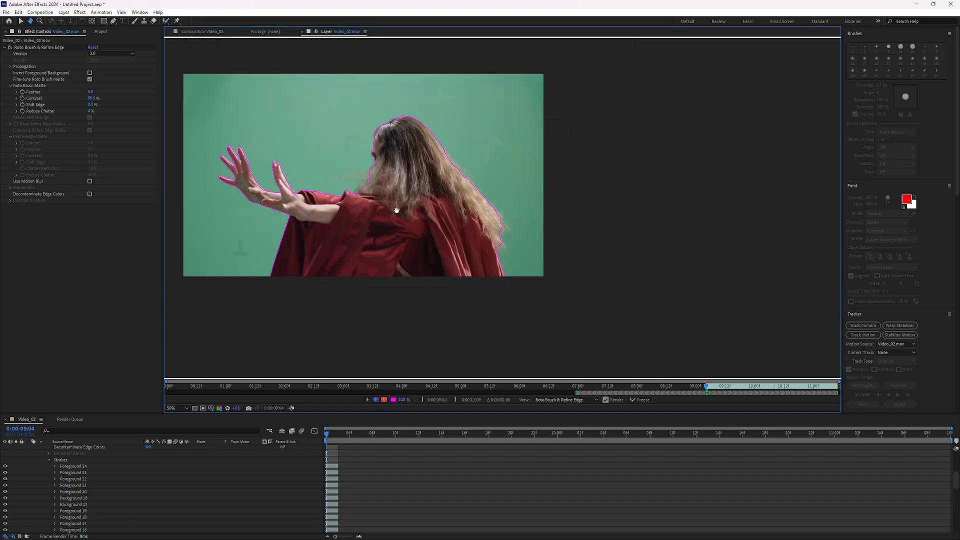
drag(395, 208, 421, 212)
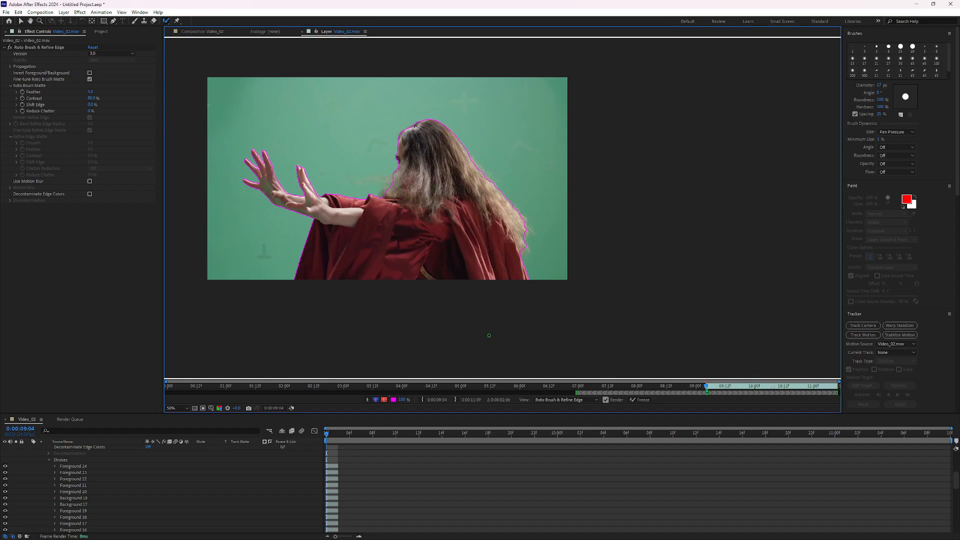
Play the layer to review the Roto Brush propagation across the trimmed clip.
key(space)
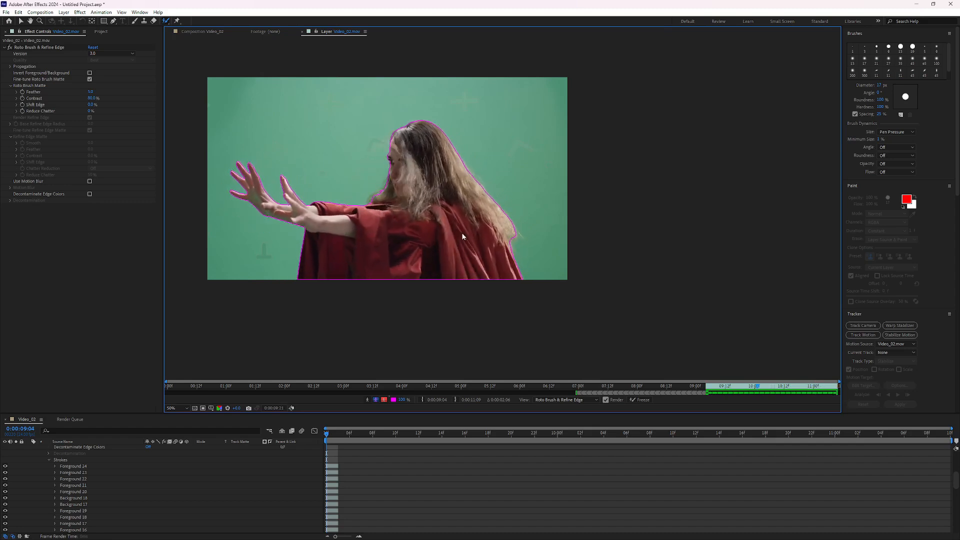
drag(332, 433, 329, 454)
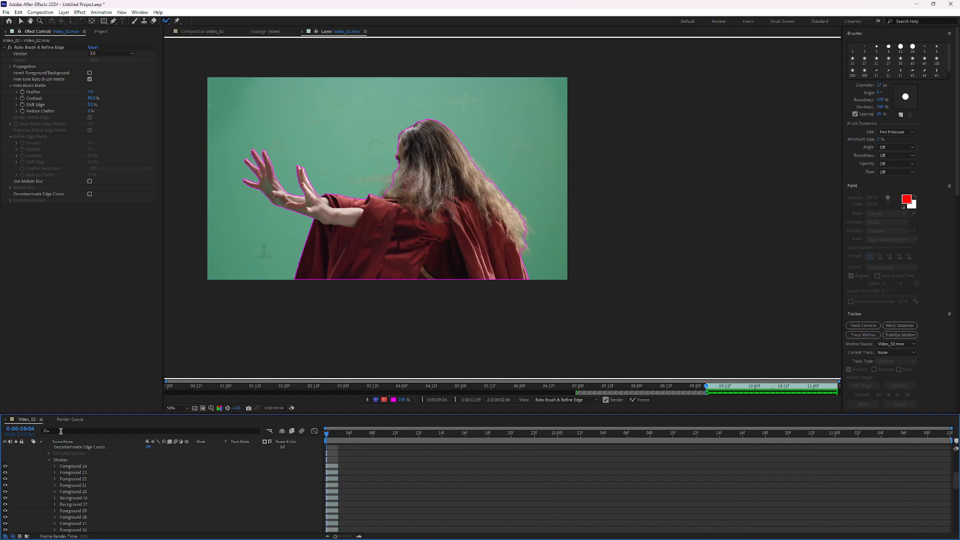
scroll(46, 461, up, 3)
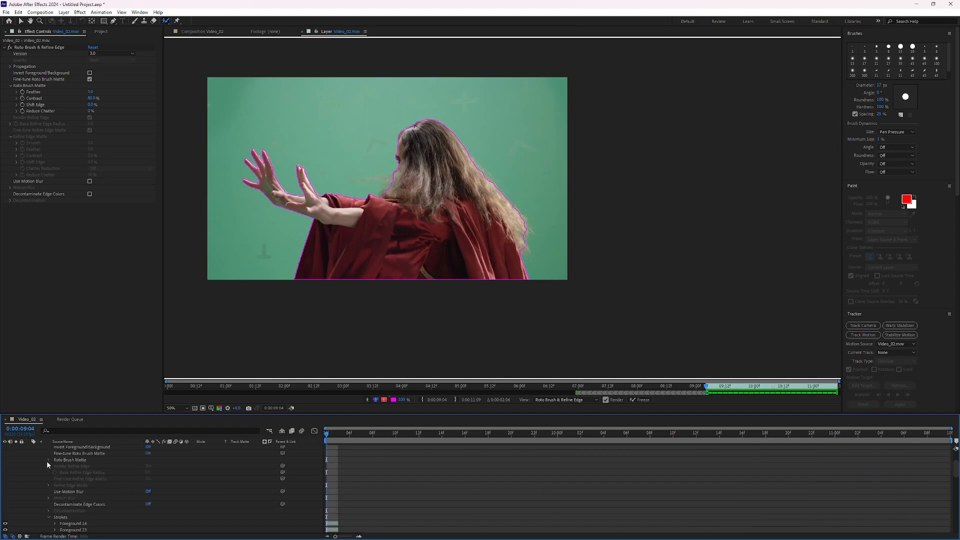
scroll(45, 469, up, 3)
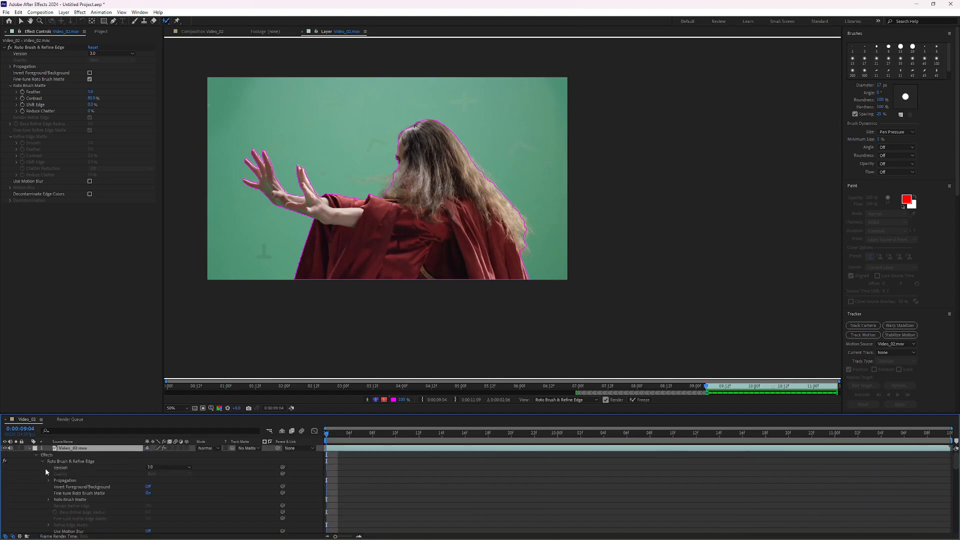
click(29, 449)
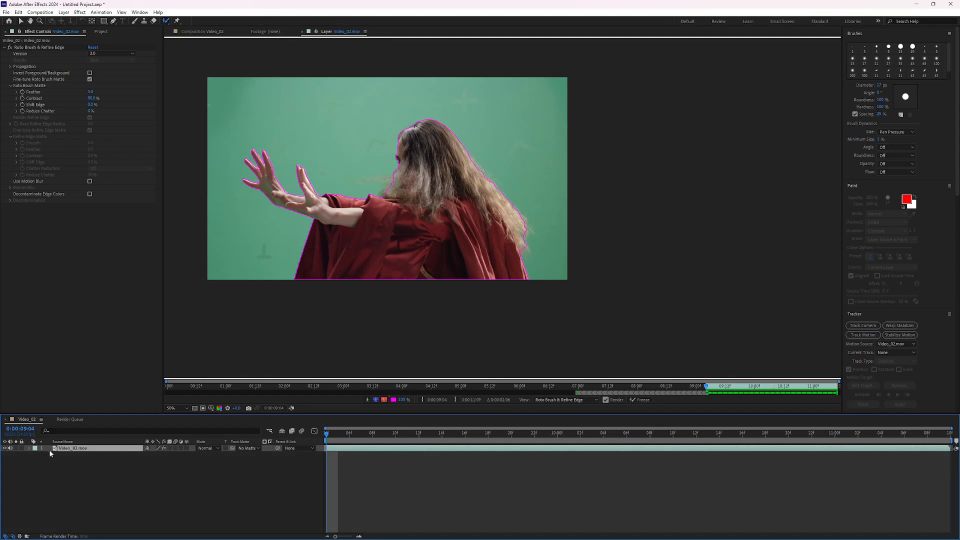
Create a new blue solid layer in the composition.
right_click(87, 481)
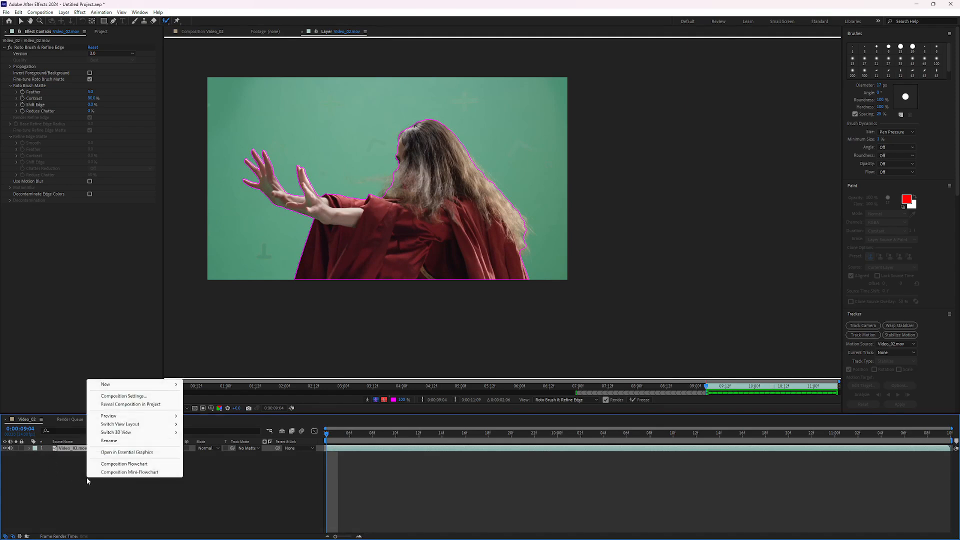
mouse_move(126, 385)
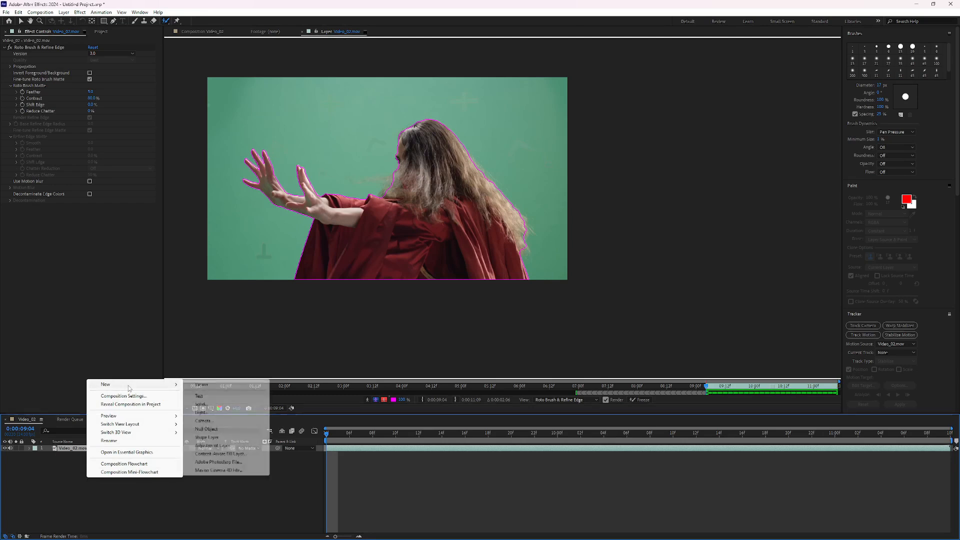
click(196, 405)
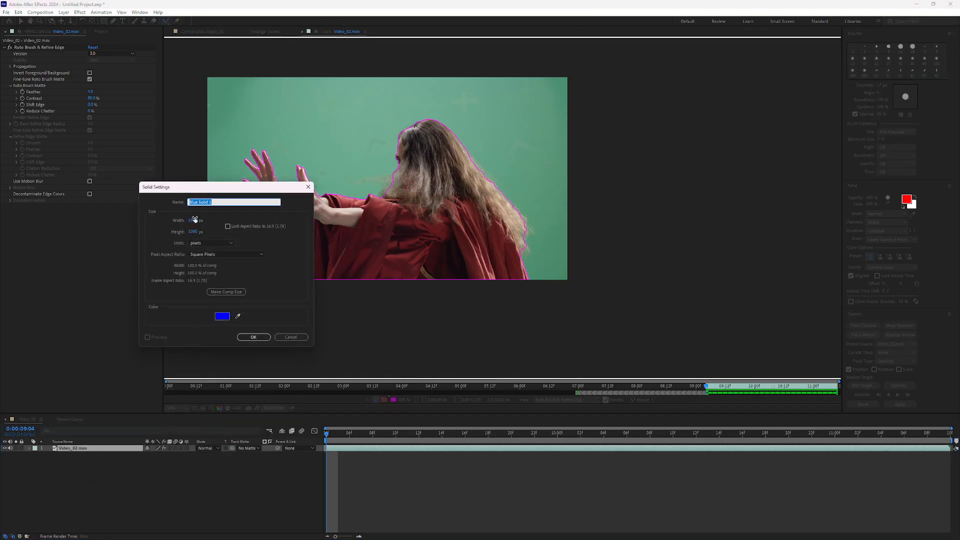
click(253, 337)
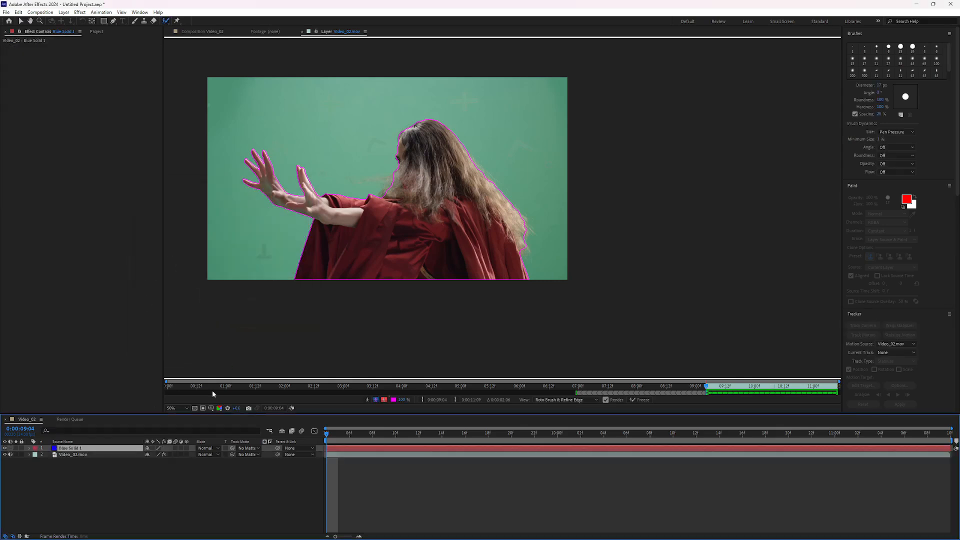
Move the blue solid layer beneath the video layer.
drag(73, 448, 71, 461)
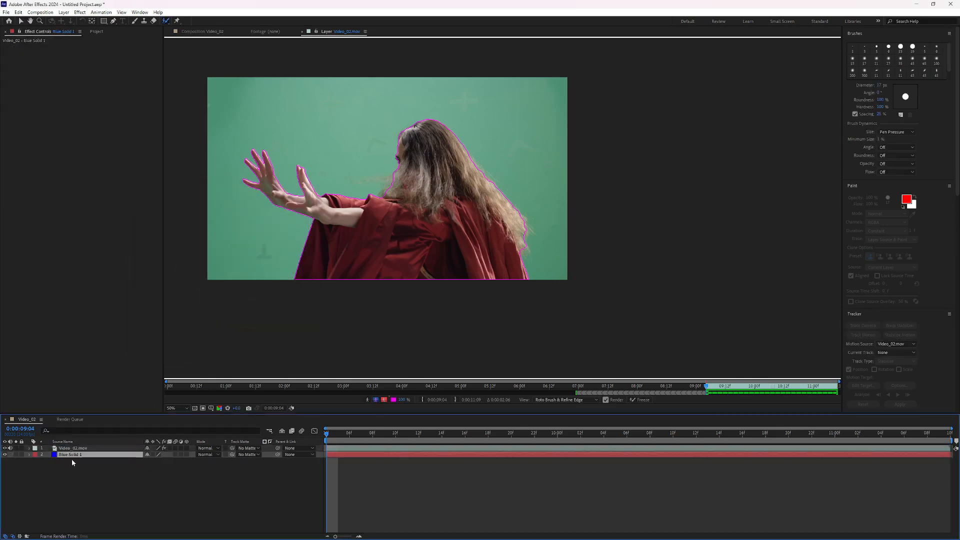
click(29, 448)
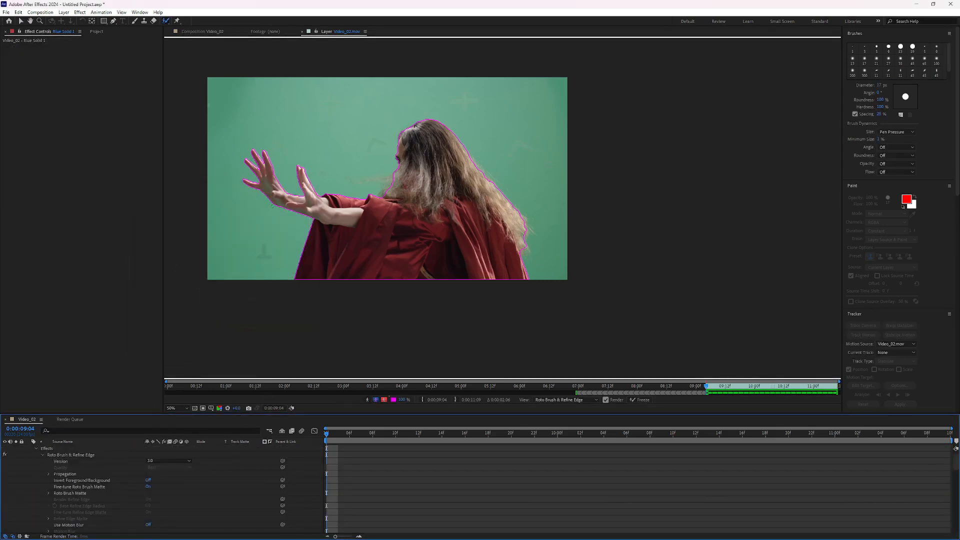
Review the cutout over the blue solid in the composition viewer at different zoom levels and frames.
click(200, 31)
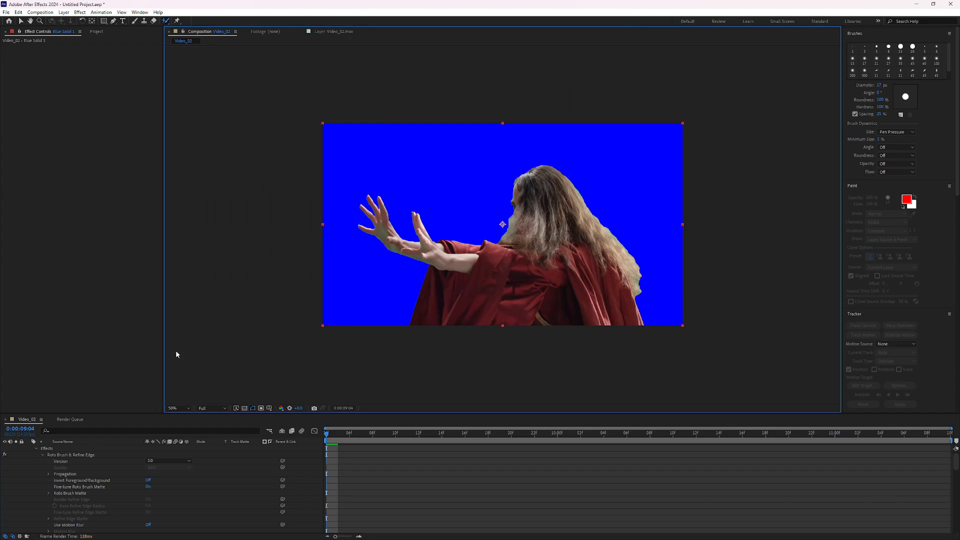
click(36, 452)
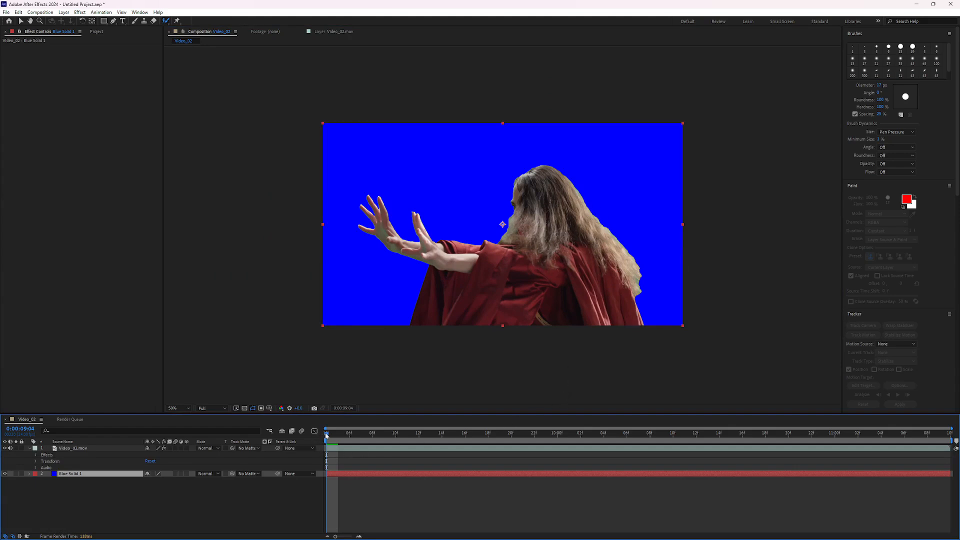
drag(326, 435, 558, 442)
key(.)
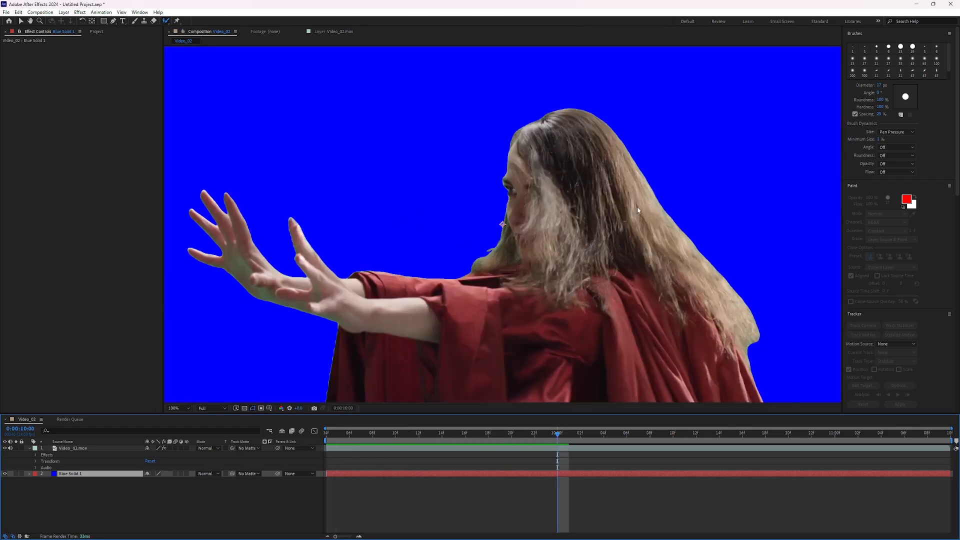
key(.)
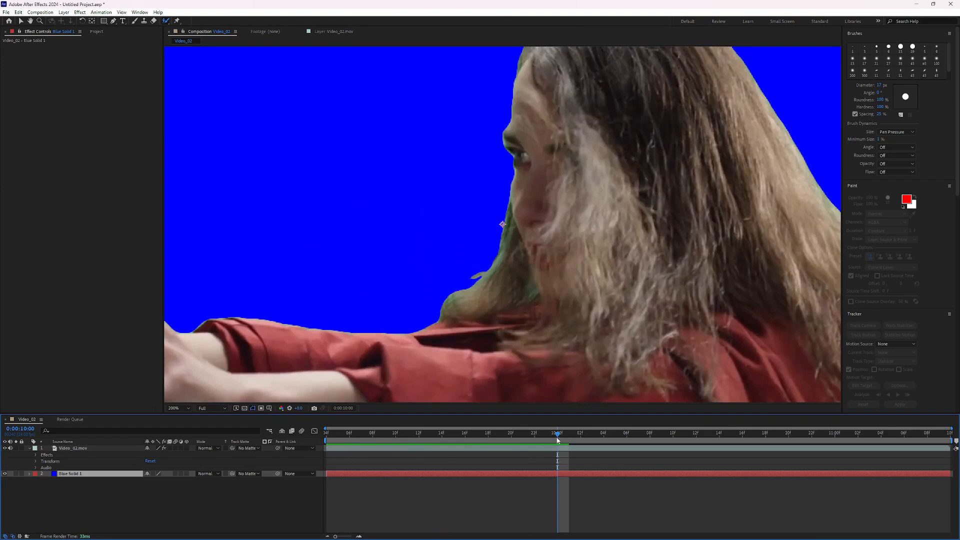
drag(558, 440, 326, 439)
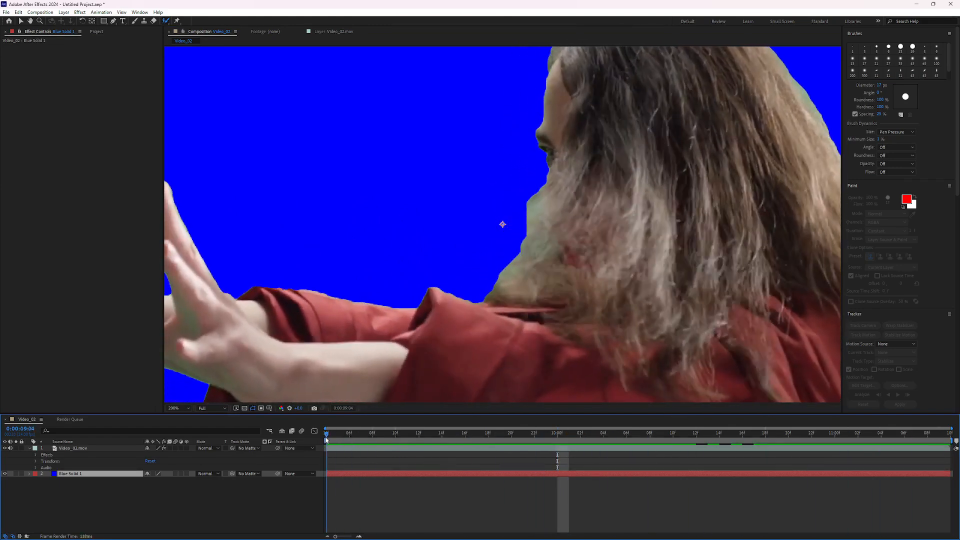
key(comma)
key(comma)
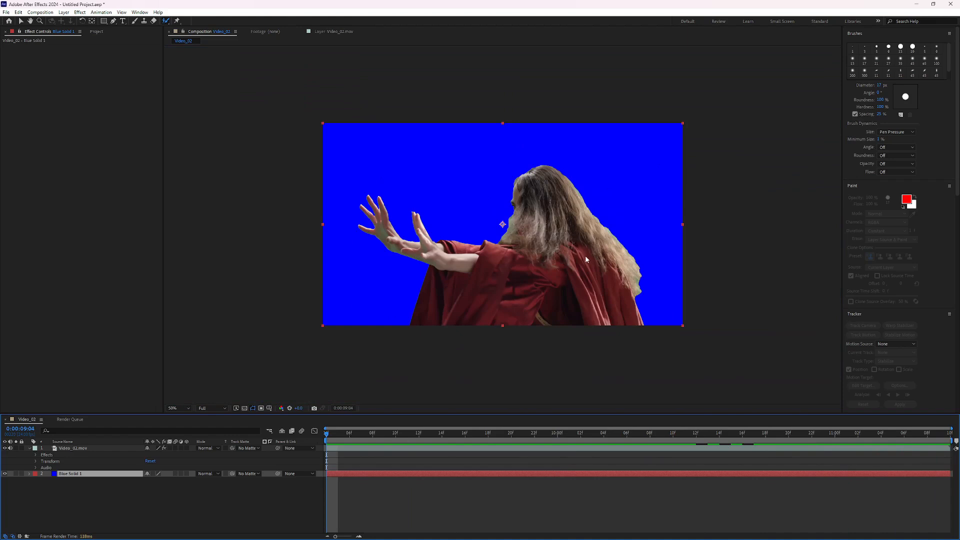
key(period)
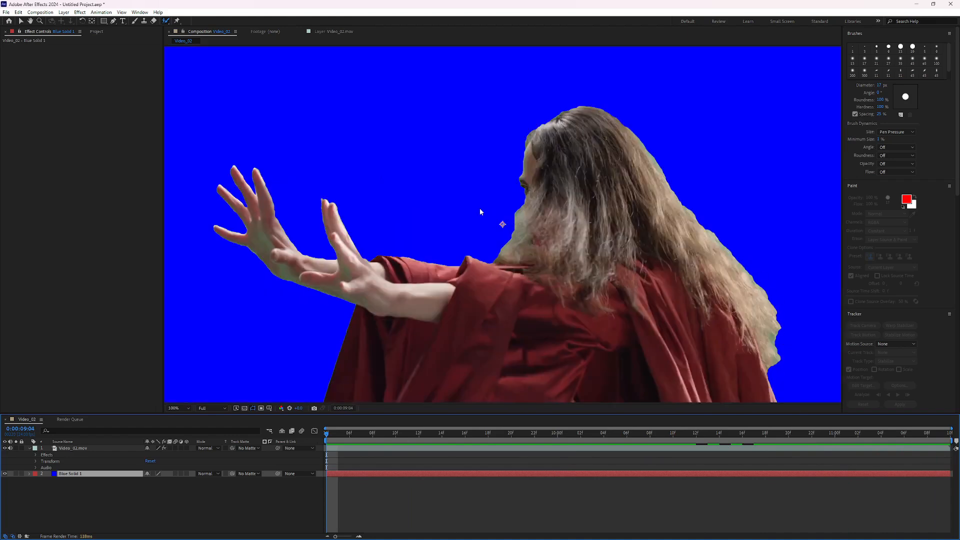
key(comma)
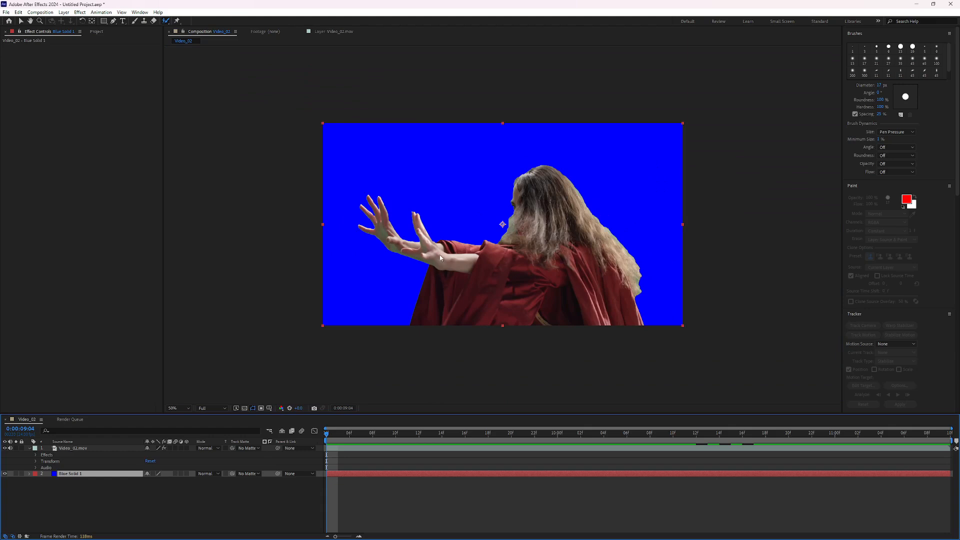
key(period)
key(comma)
Return to the layer view, switch to the Refine Edge tool and set its brush diameter to about 46 px.
click(318, 33)
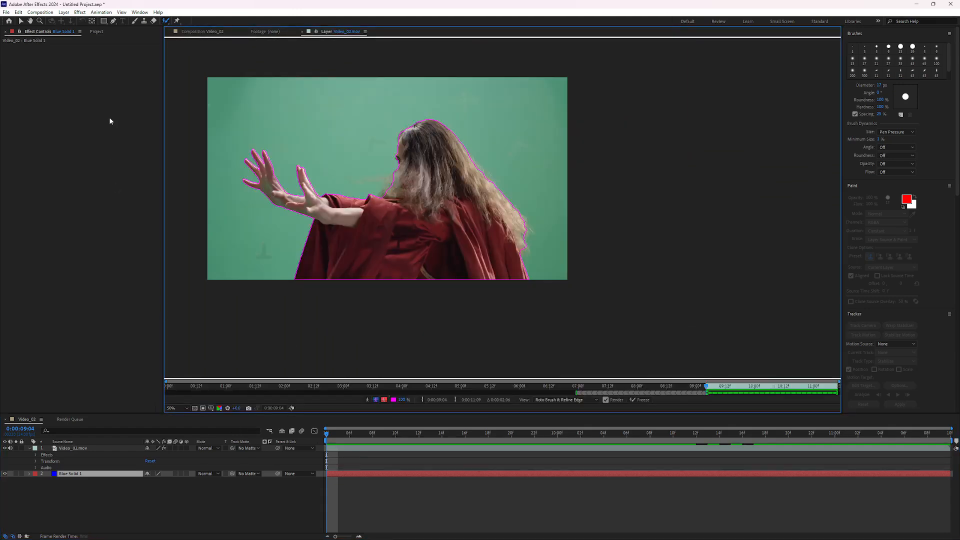
click(168, 21)
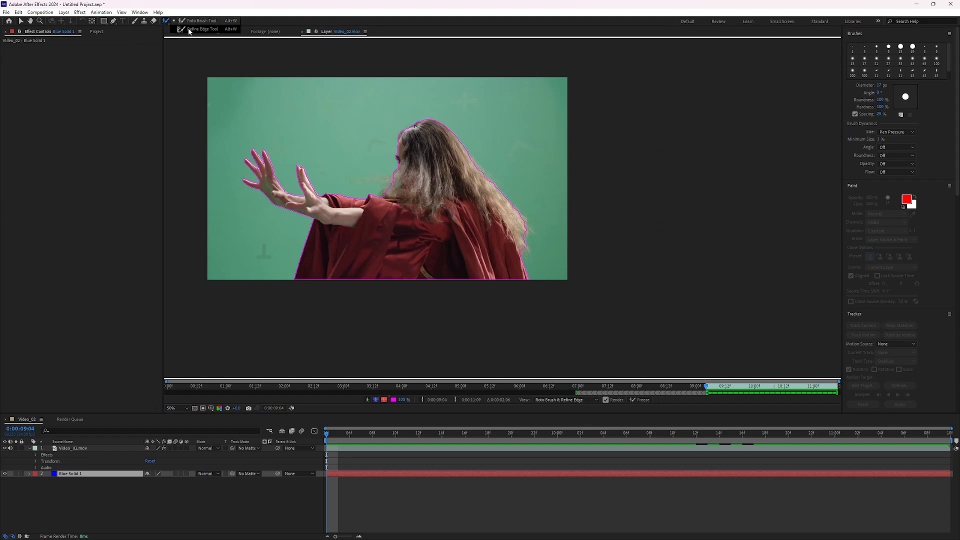
click(189, 30)
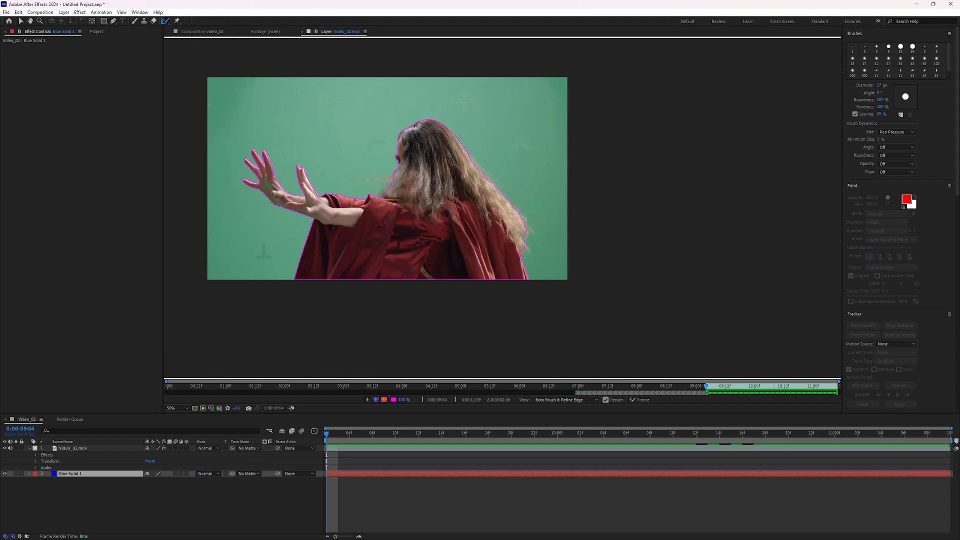
drag(396, 186, 397, 186)
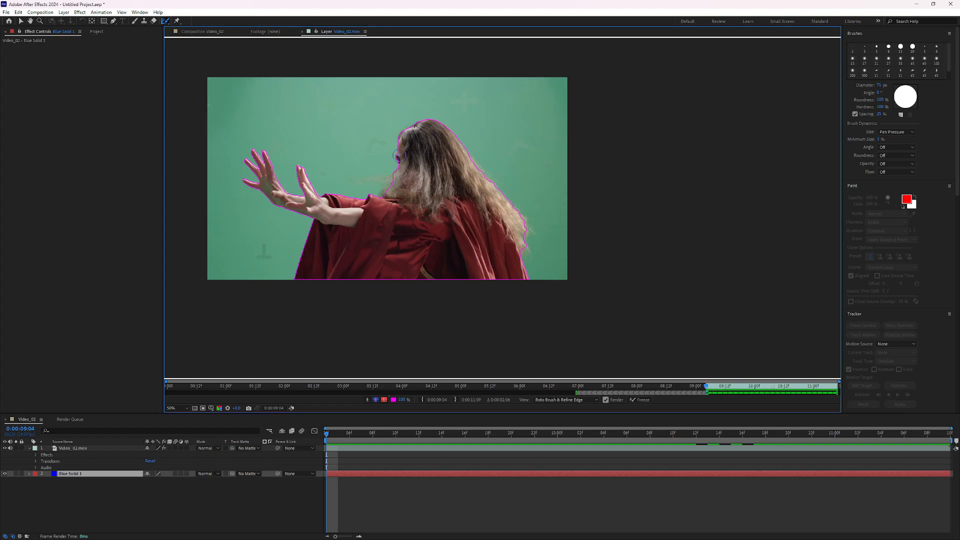
key(period)
key(period)
drag(330, 150, 406, 226)
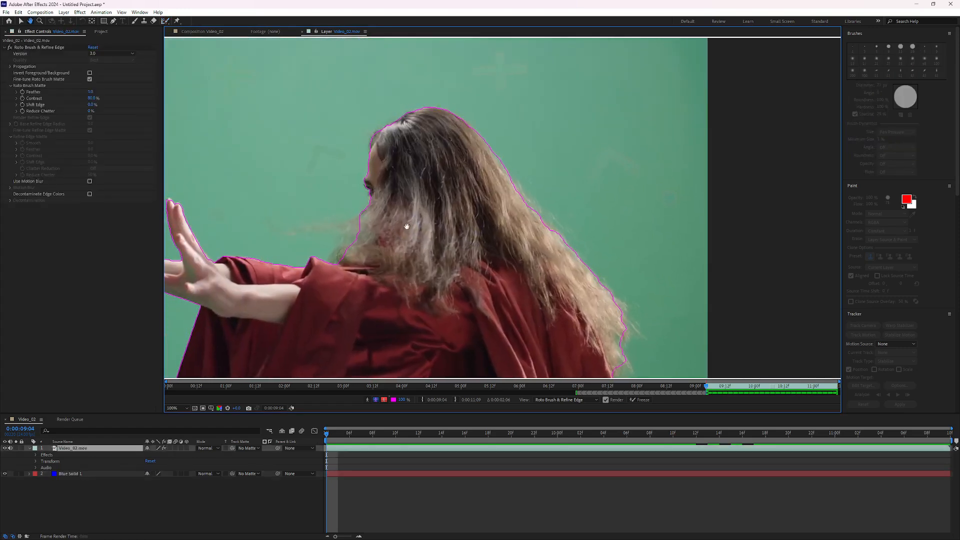
drag(402, 111, 403, 111)
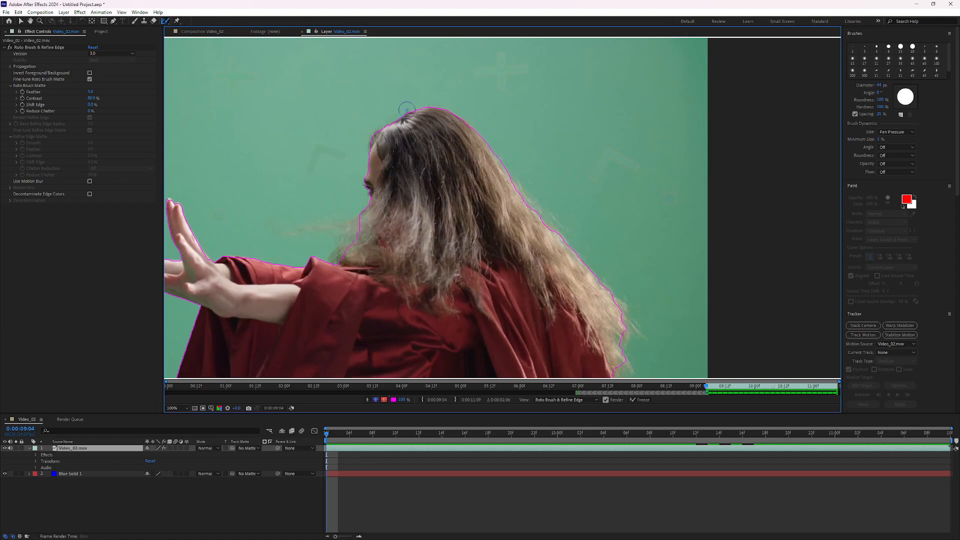
Paint Refine Edge strokes along the hair outline from the top of the head down the back.
mouse_move(421, 103)
mouse_down()
mouse_move(373, 136)
mouse_move(361, 177)
mouse_move(366, 210)
mouse_move(349, 251)
mouse_move(330, 261)
mouse_move(363, 219)
mouse_move(343, 235)
mouse_move(273, 224)
mouse_move(290, 231)
mouse_move(353, 218)
mouse_move(352, 238)
mouse_move(313, 263)
mouse_up()
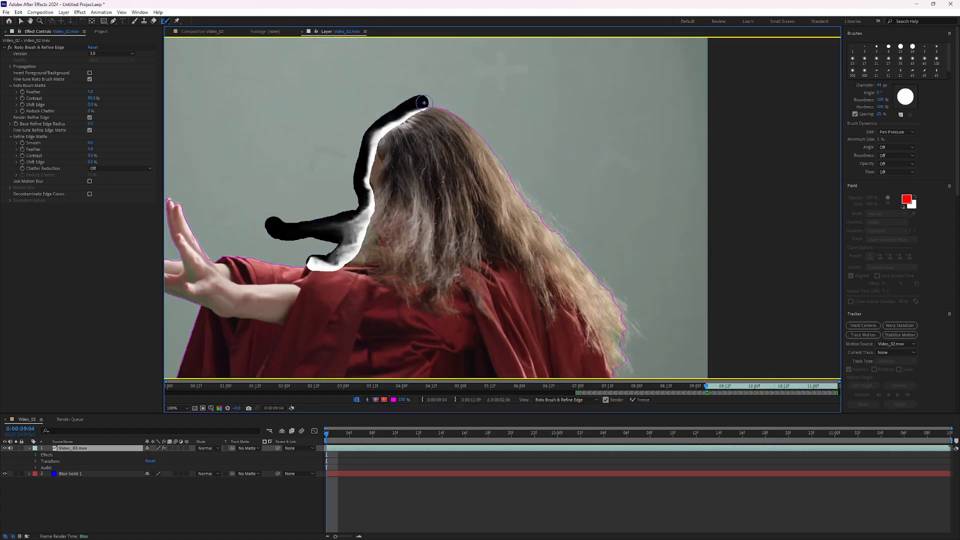
mouse_move(423, 101)
mouse_down()
mouse_move(466, 119)
mouse_move(497, 155)
mouse_up()
mouse_move(512, 180)
mouse_down()
mouse_move(620, 304)
mouse_move(628, 354)
mouse_move(618, 376)
mouse_up()
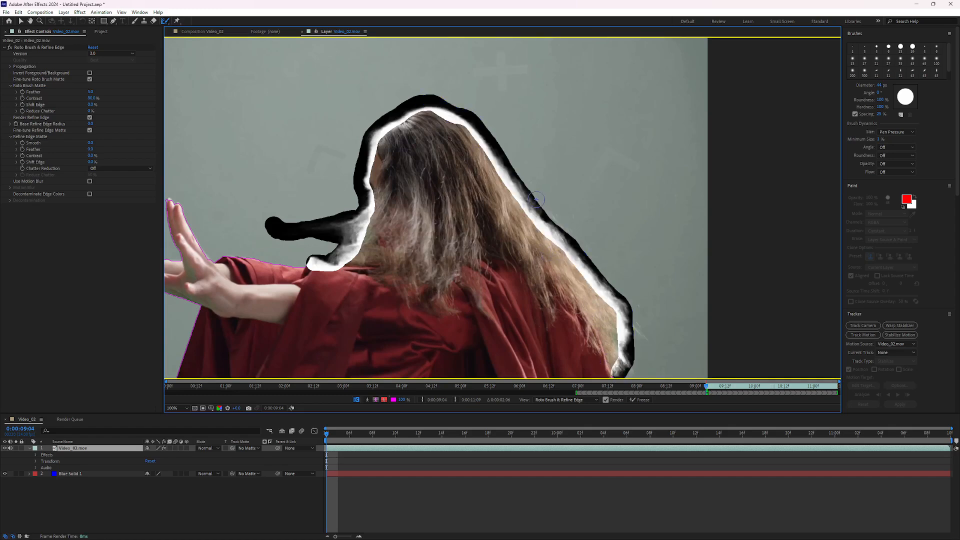
drag(536, 199, 600, 266)
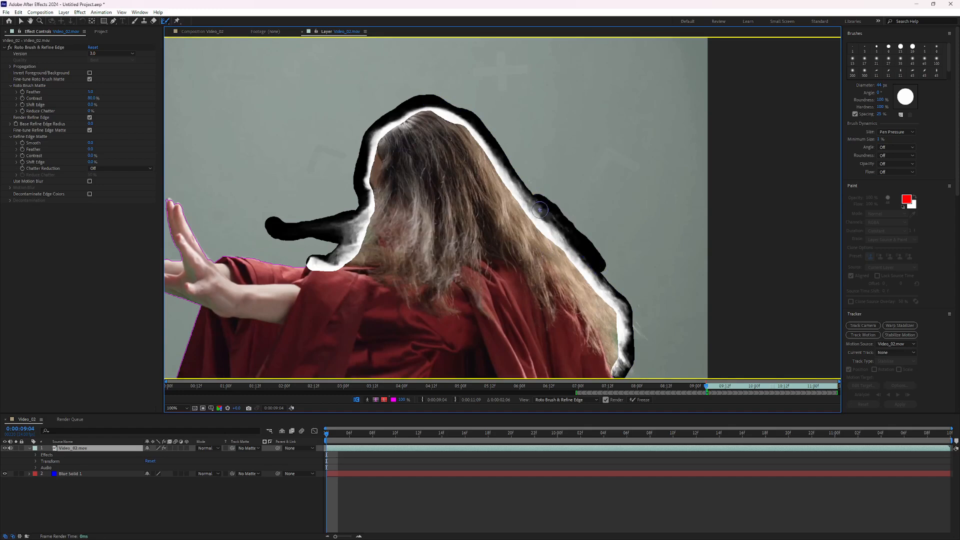
drag(492, 137, 549, 214)
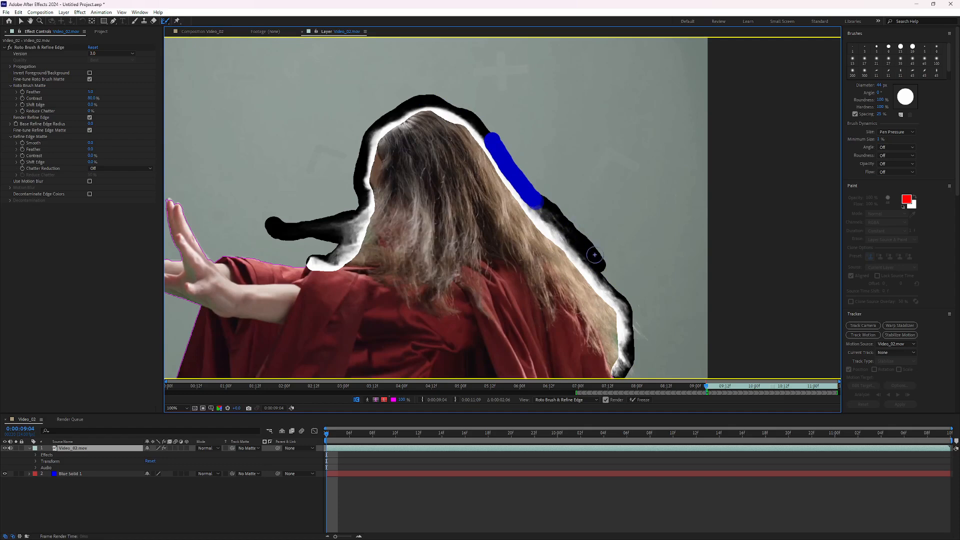
drag(595, 262, 622, 303)
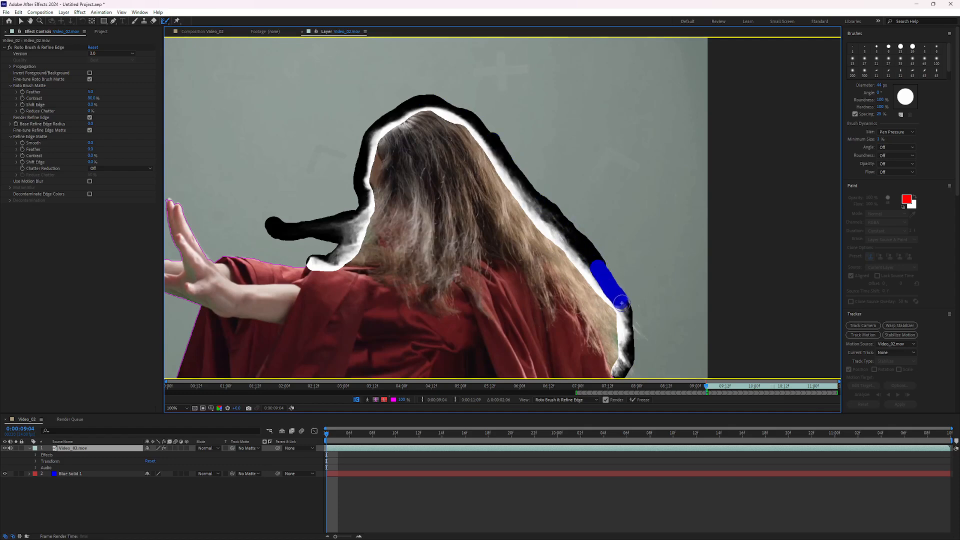
Add a Refine Edge stroke over the hair where it meets the arm.
scroll(522, 144, down, 1)
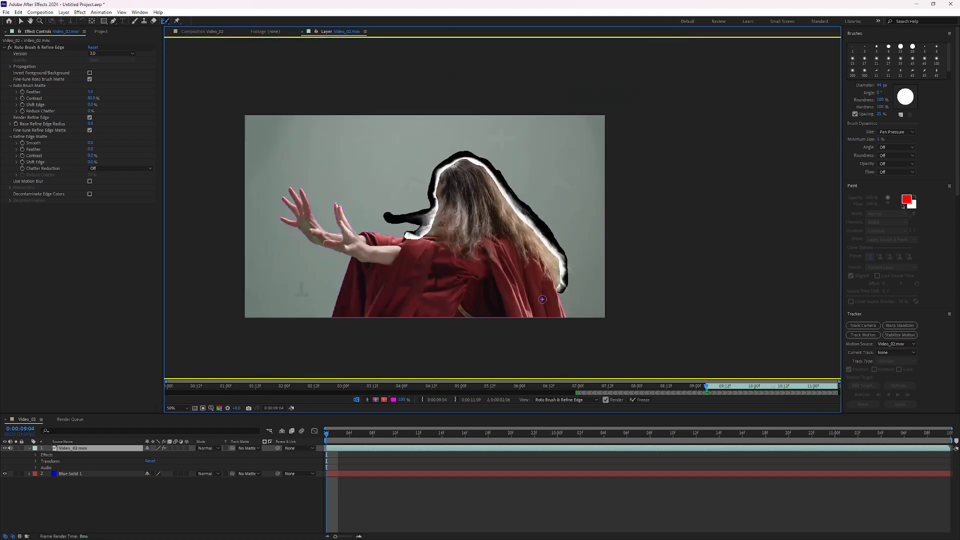
scroll(543, 299, up, 1)
drag(371, 265, 383, 235)
scroll(435, 198, down, 1)
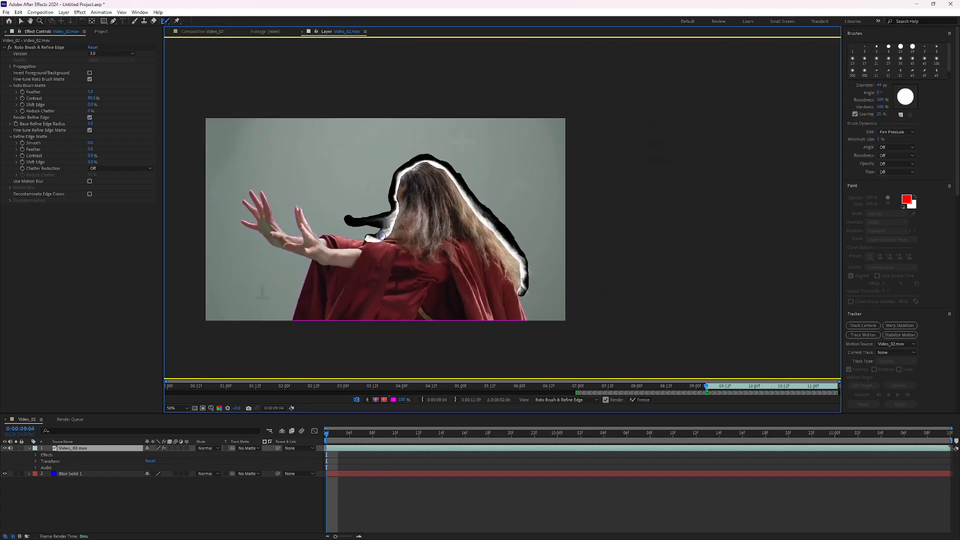
Step forward a few frames and play to check the refined hair edge, then return to the first frame.
key(Page_Down)
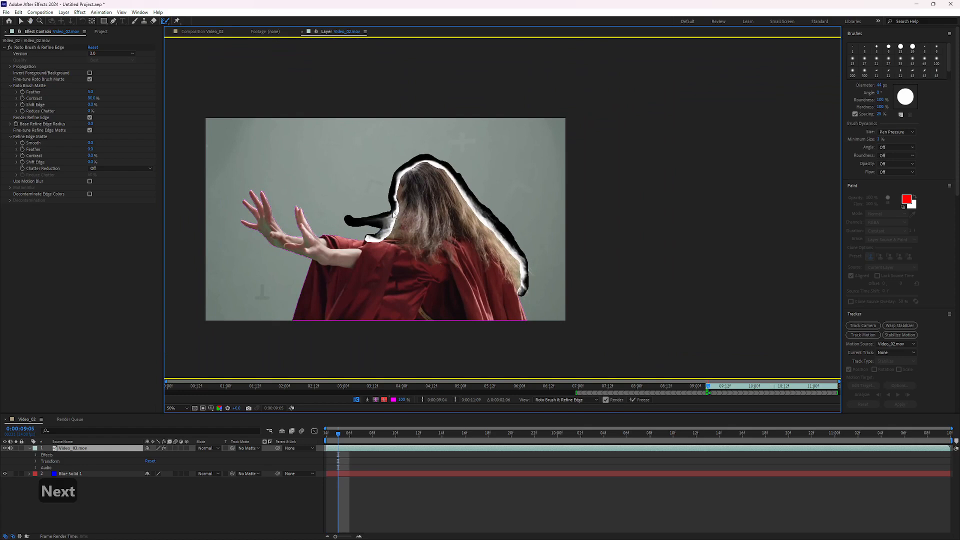
key(Page_Down)
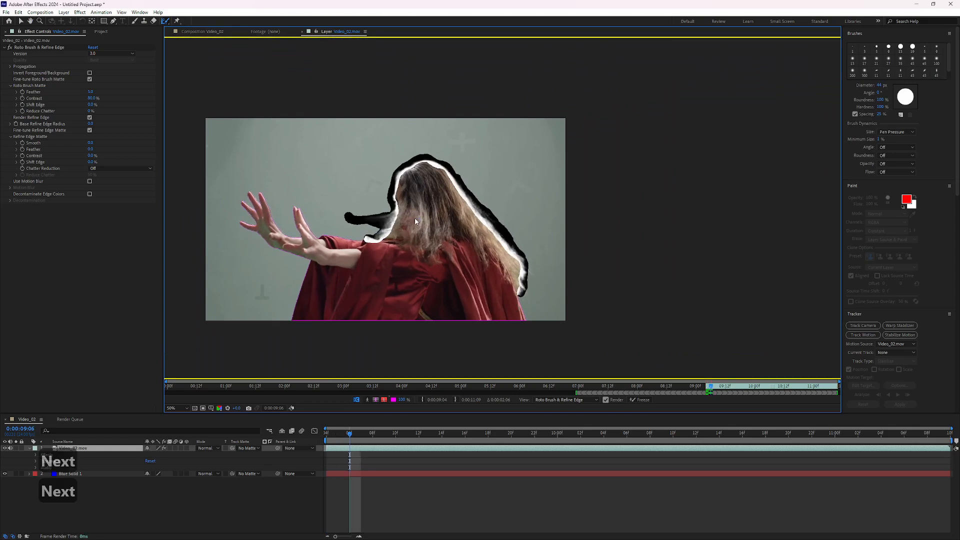
key(space)
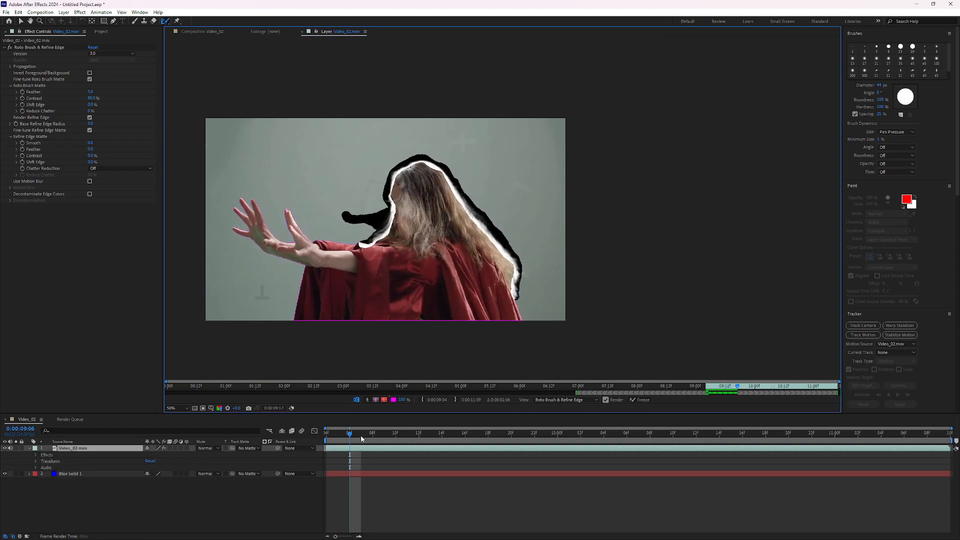
click(328, 440)
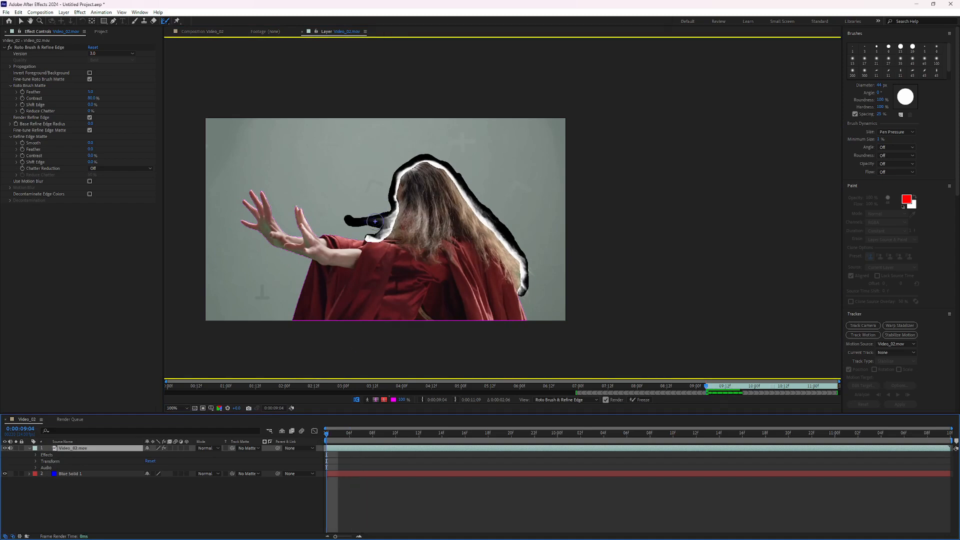
Paint a Refine Edge stroke over the stray hair strand beside the head and step to the following frames.
scroll(375, 221, up, 1)
drag(294, 234, 426, 228)
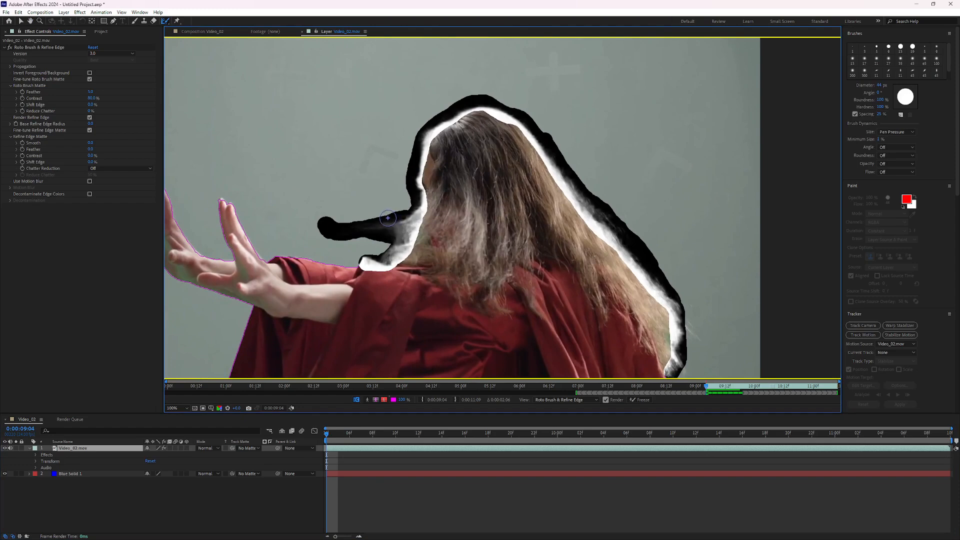
key(Page_Down)
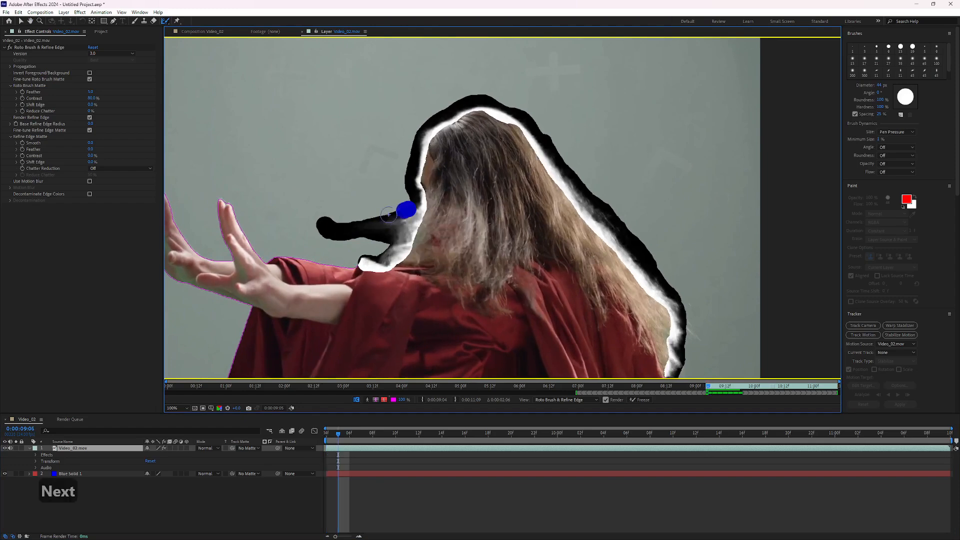
drag(388, 216, 327, 225)
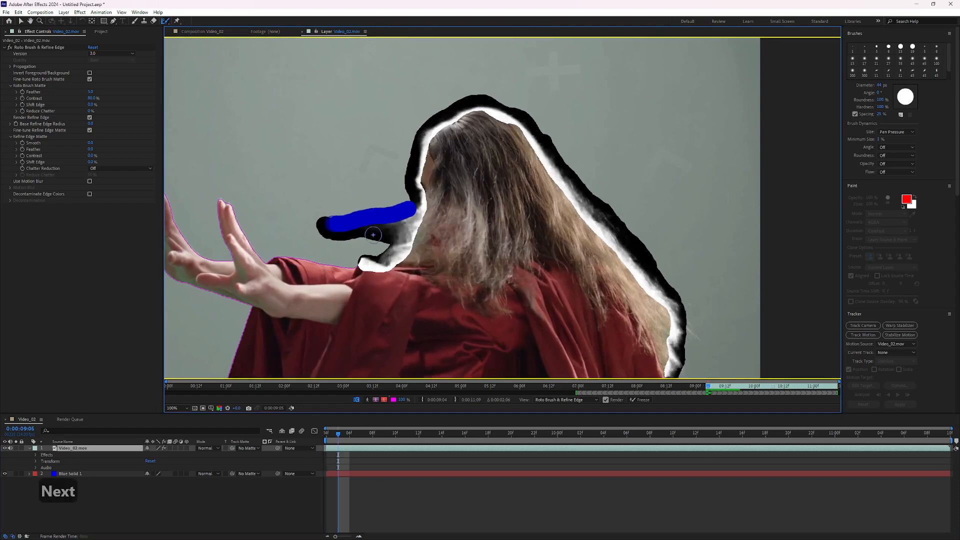
key(Page_Down)
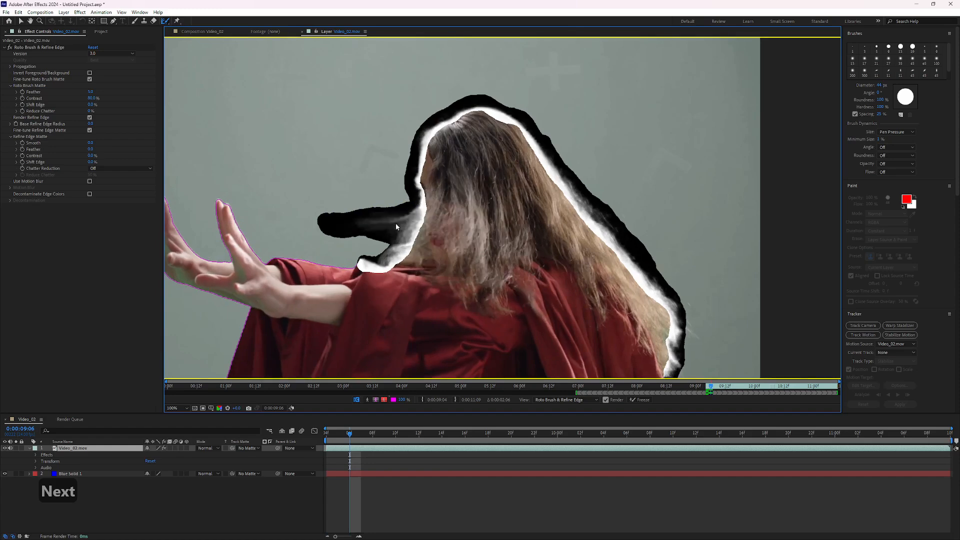
Step forward a few frames and paint a Refine Edge stroke over the stray hair area beside the head.
key(Page_Down)
key(Page_Down)
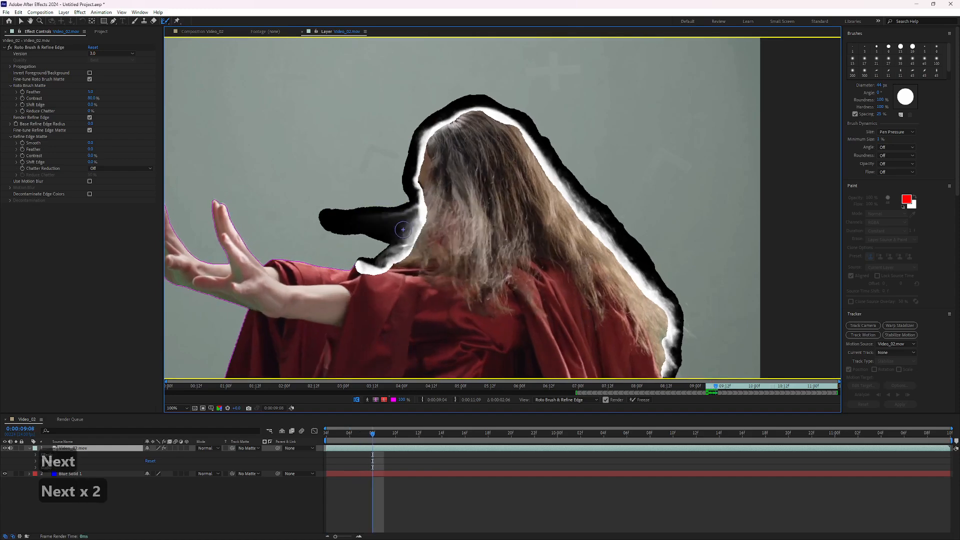
key(Page_Down)
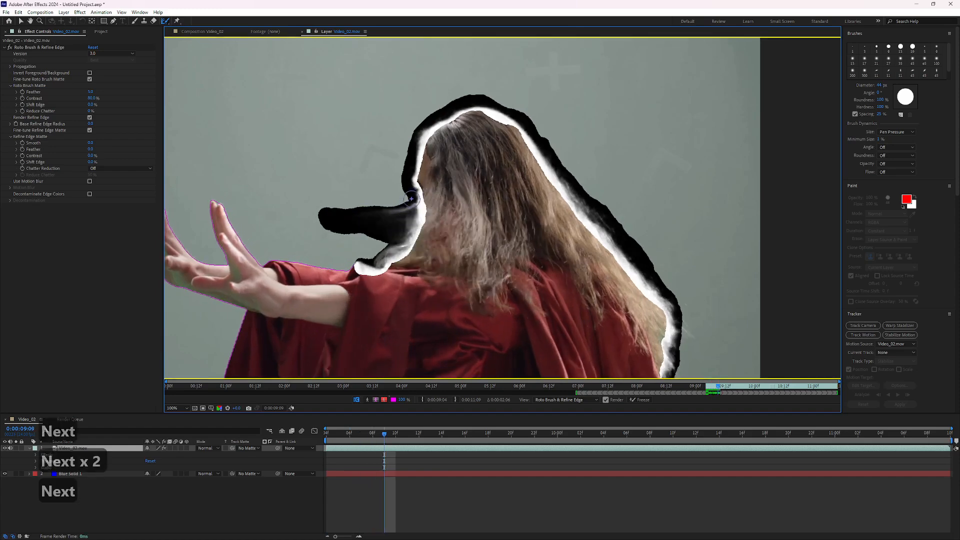
mouse_move(411, 199)
mouse_down()
mouse_move(345, 205)
mouse_move(343, 229)
mouse_up()
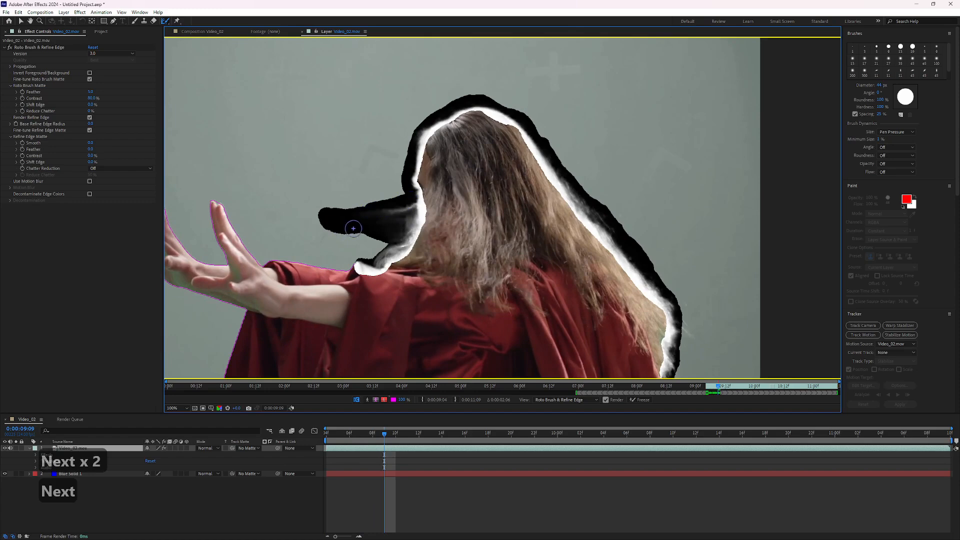
Advance frame by frame through the following frames to propagate the refined Roto Brush matte.
key(Page_Down)
key(Page_Down)
key(Page_Down)
key(Page_Down)
key(Page_Down)
key(Page_Down)
key(Page_Down)
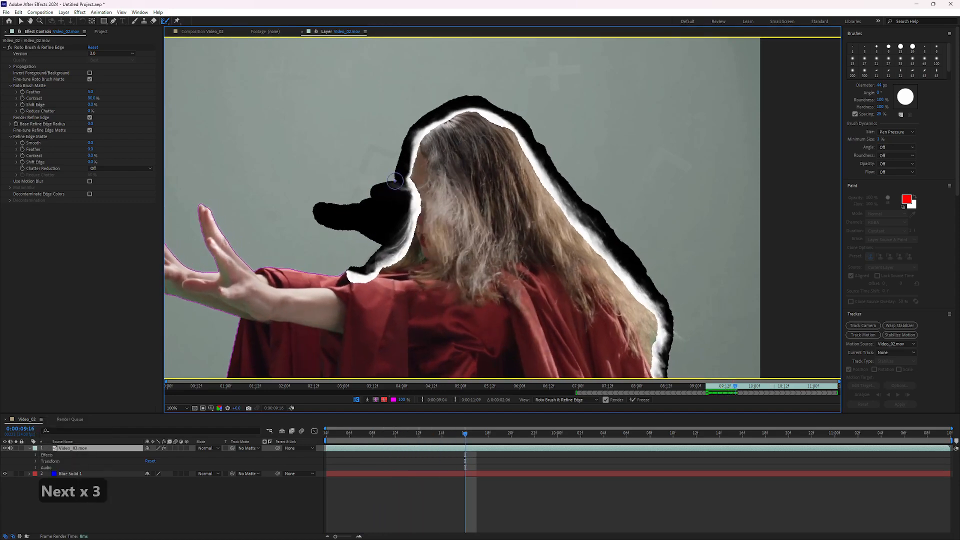
key(Page_Down)
key(Page_Down)
key(Page_Down)
key(Page_Down)
key(Page_Down)
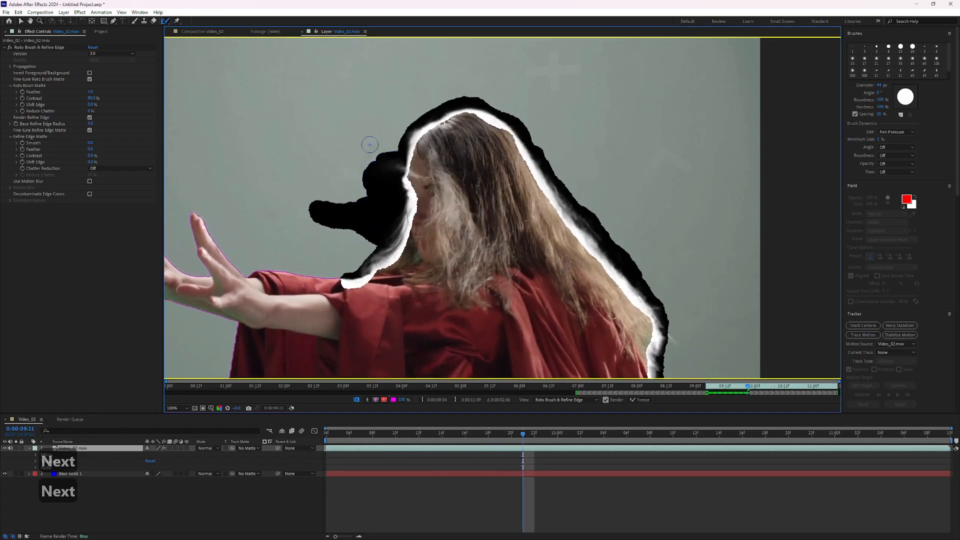
key(Page_Down)
key(Page_Down)
key(Page_Down)
key(Page_Down)
key(Page_Down)
key(Page_Down)
key(Page_Down)
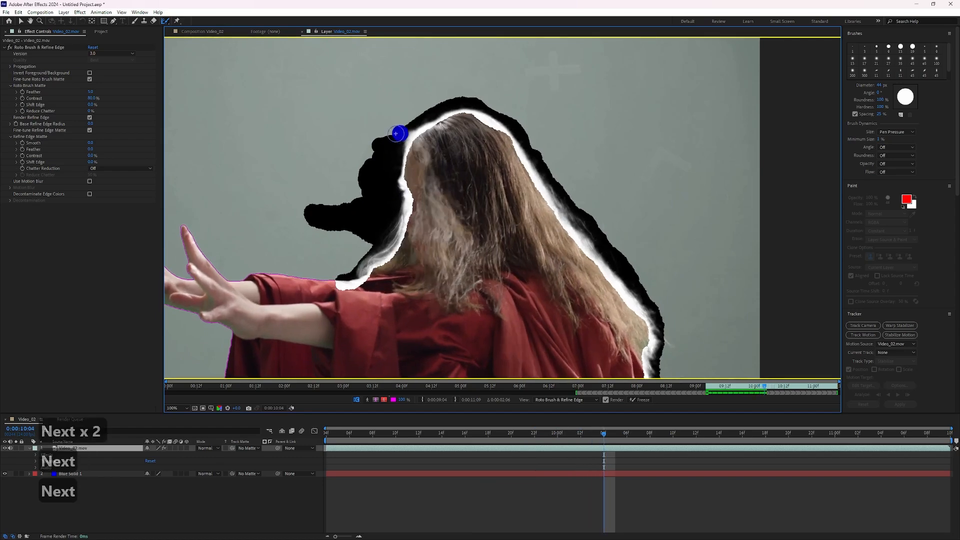
key(Page_Down)
key(Page_Down)
key(Page_Down)
key(Page_Down)
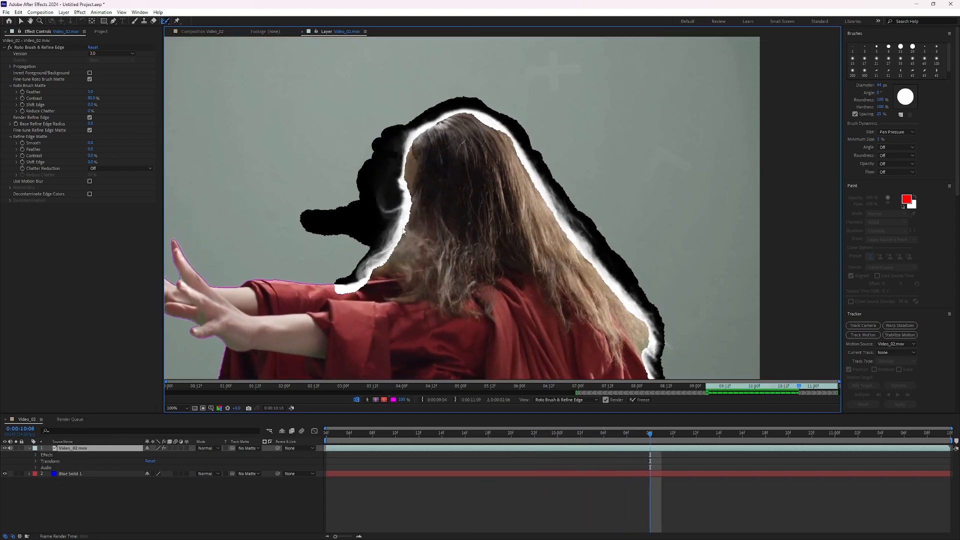
key(Page_Down)
key(Page_Down)
key(Page_Down)
key(Page_Down)
key(Page_Down)
key(Page_Down)
key(Page_Down)
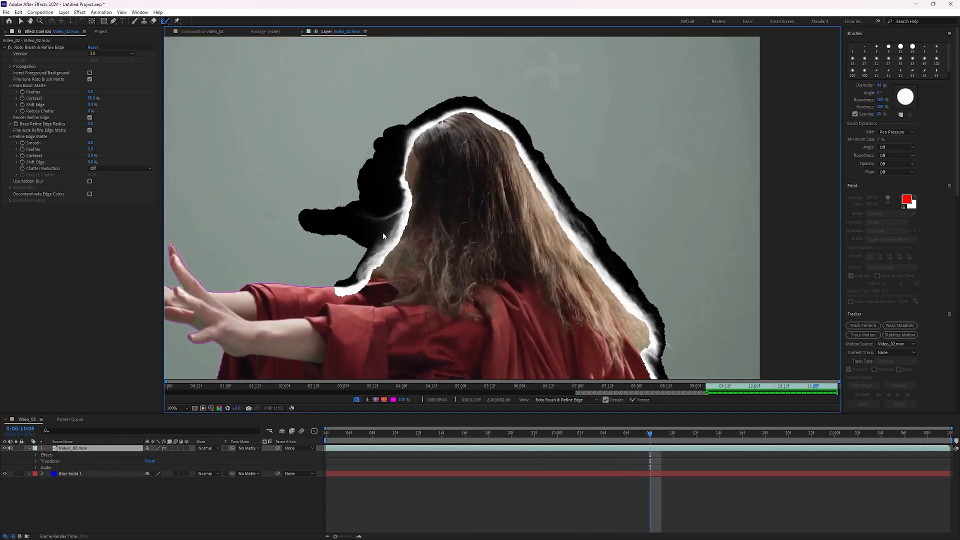
mouse_move(716, 389)
mouse_down()
mouse_move(844, 382)
mouse_move(719, 387)
mouse_move(767, 386)
mouse_move(735, 387)
mouse_up()
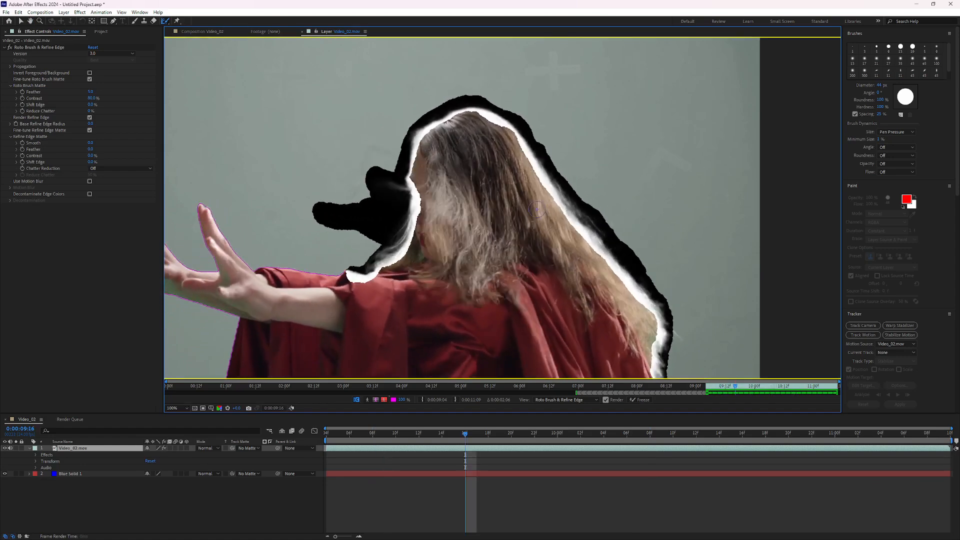
Switch to the composition view to check the cutout over the blue solid at the current frame.
scroll(500, 224, down, 1)
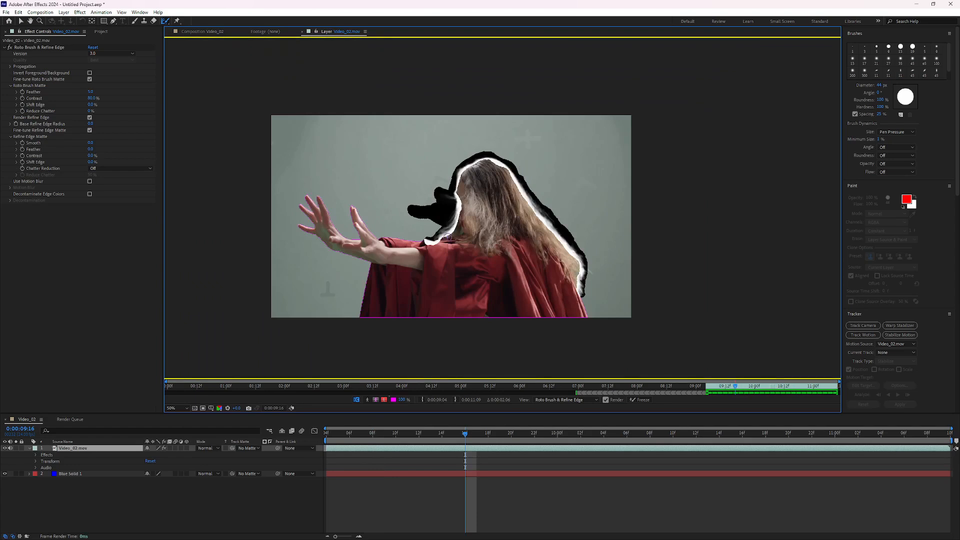
key(.)
drag(335, 259, 409, 224)
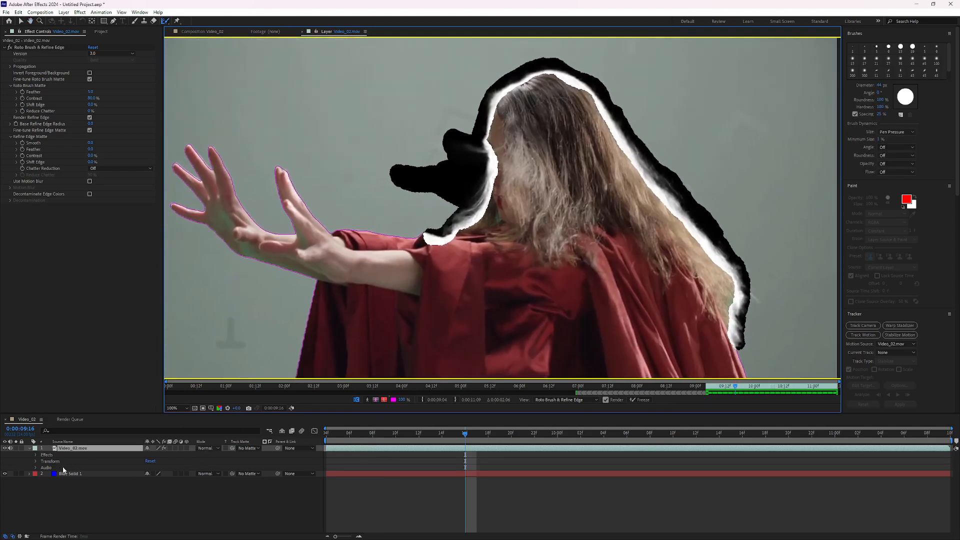
click(209, 32)
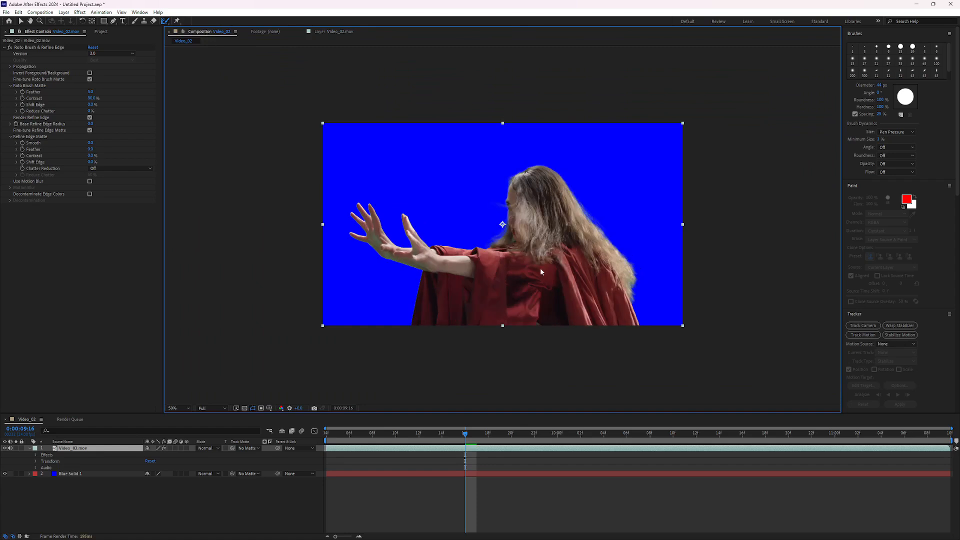
key(.)
drag(518, 269, 468, 252)
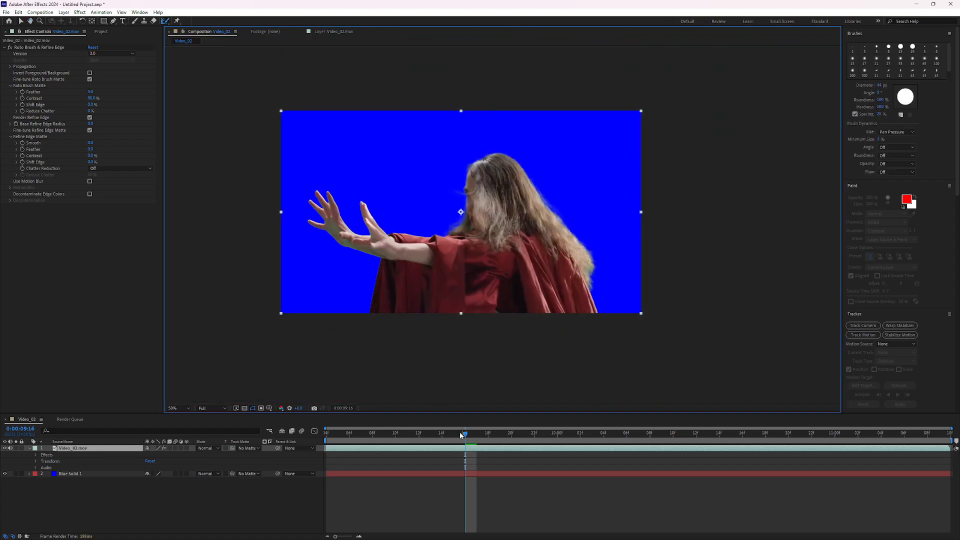
drag(461, 435, 465, 454)
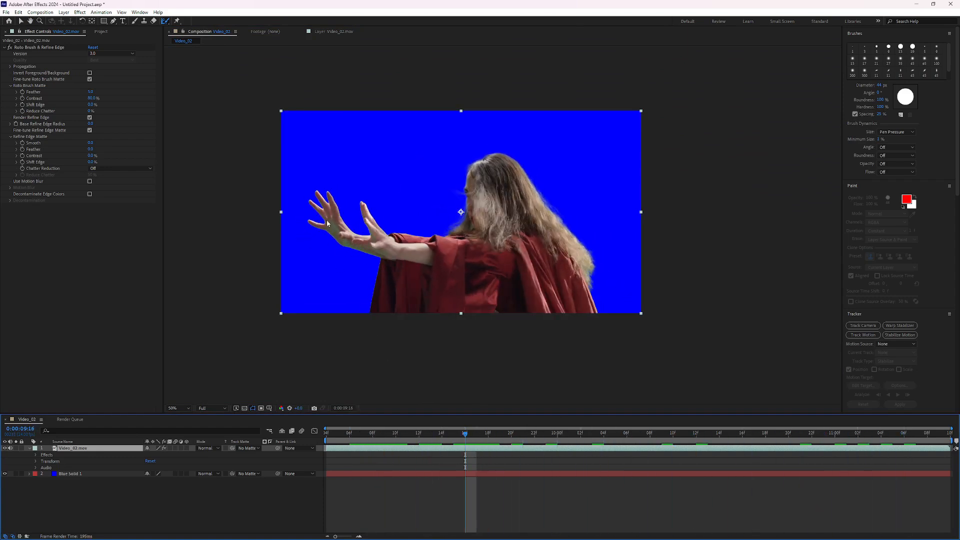
Zoom in on the hands and increase the Roto Brush Matte Feather value to soften the edges.
scroll(326, 224, up, 1)
scroll(244, 231, up, 1)
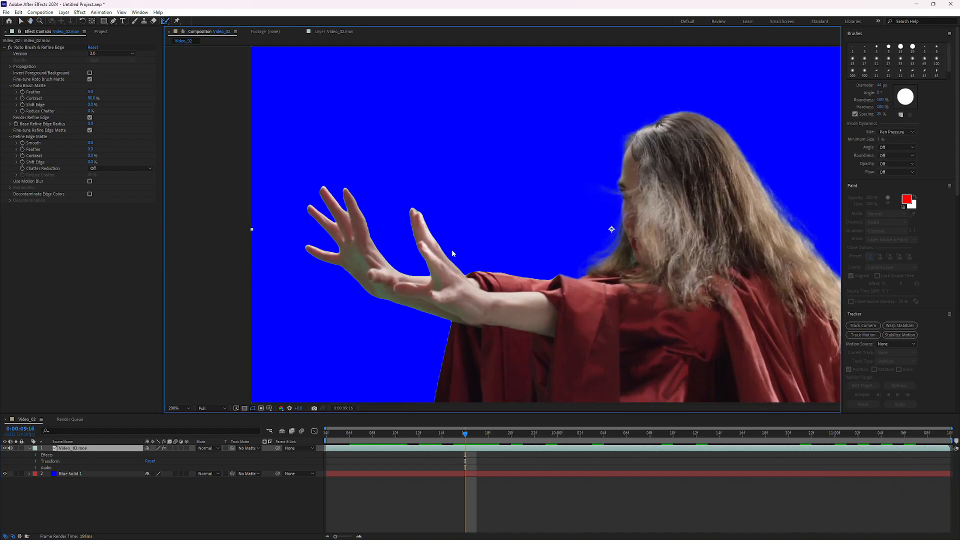
scroll(332, 276, up, 1)
scroll(317, 244, up, 1)
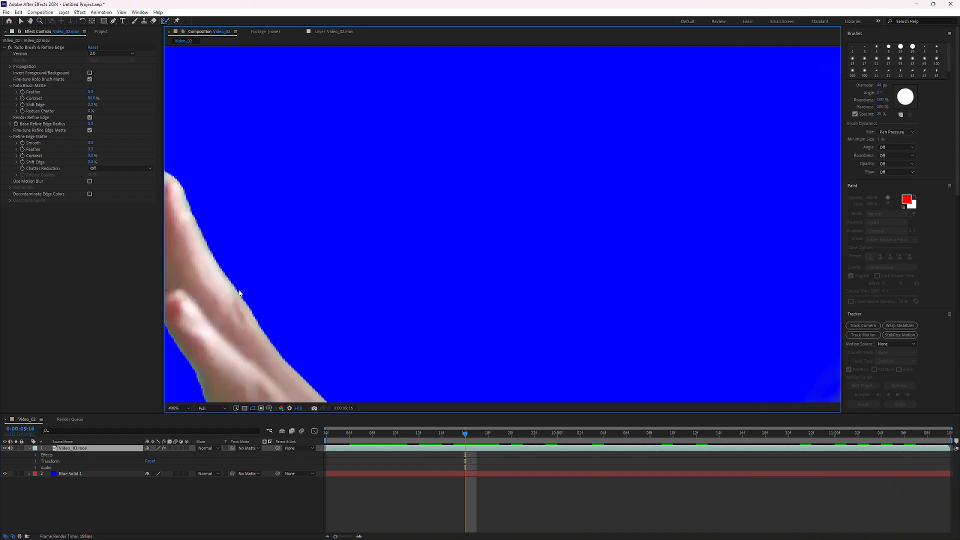
scroll(453, 251, up, 1)
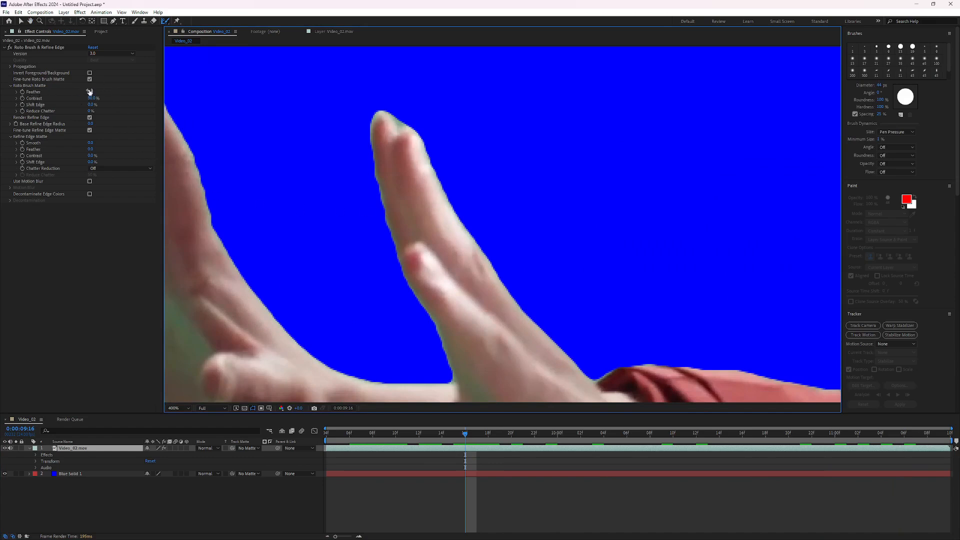
drag(90, 91, 106, 89)
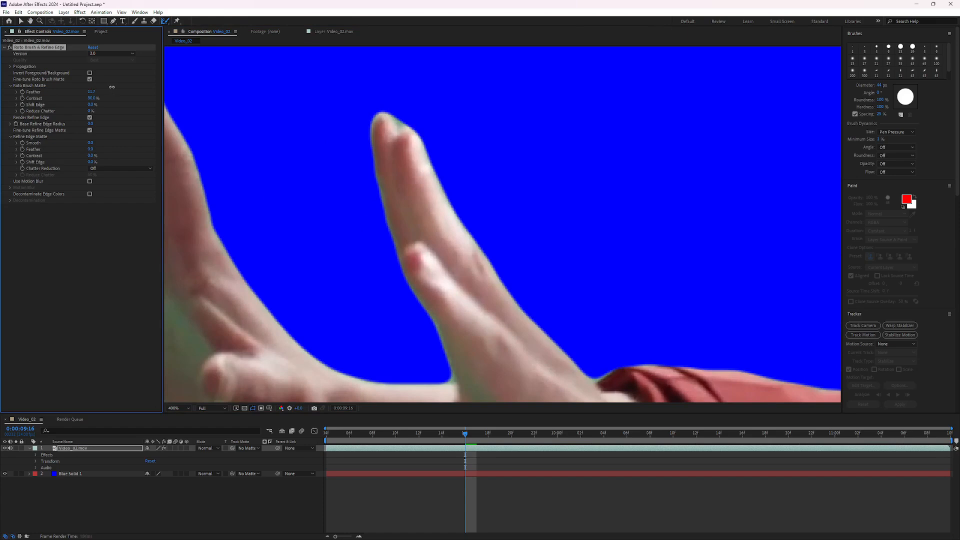
drag(120, 88, 118, 89)
scroll(440, 119, down, 2)
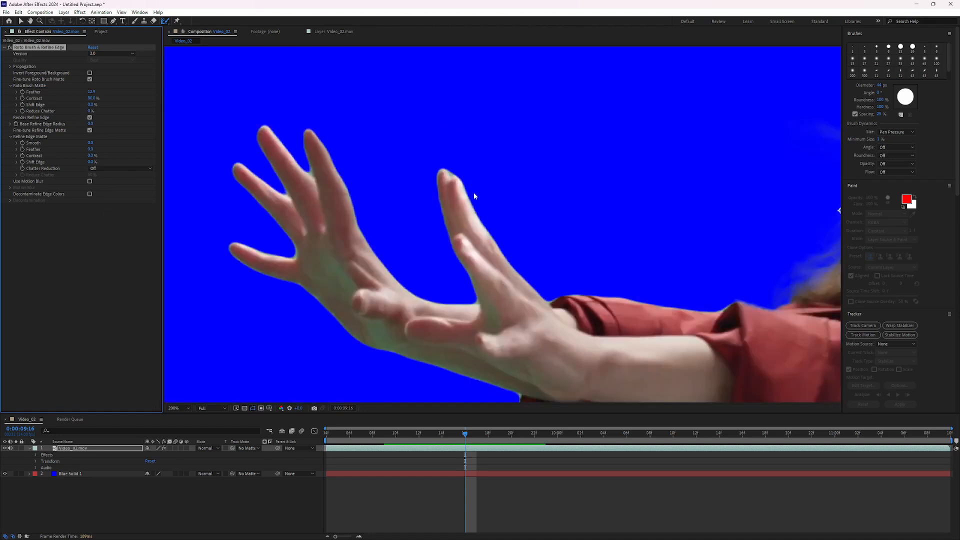
scroll(623, 249, down, 1)
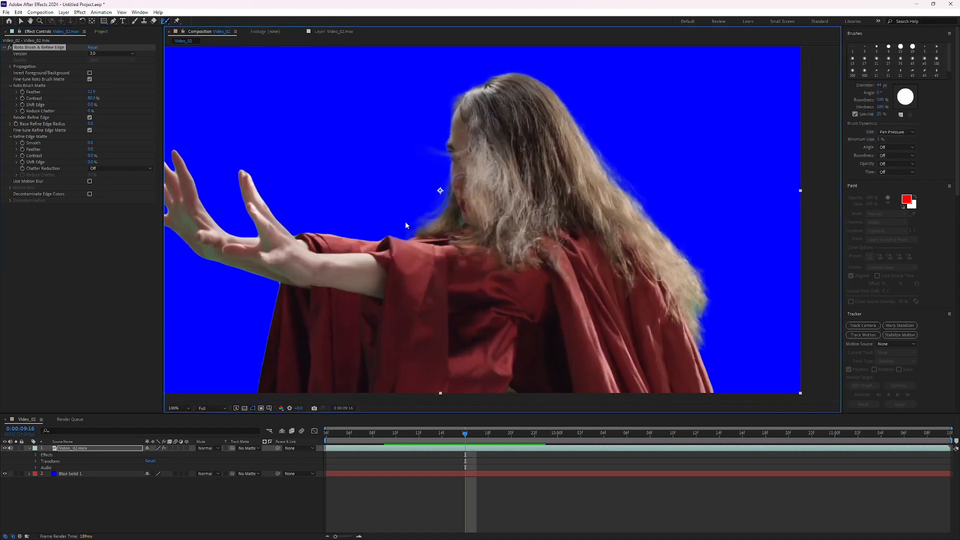
scroll(405, 221, down, 1)
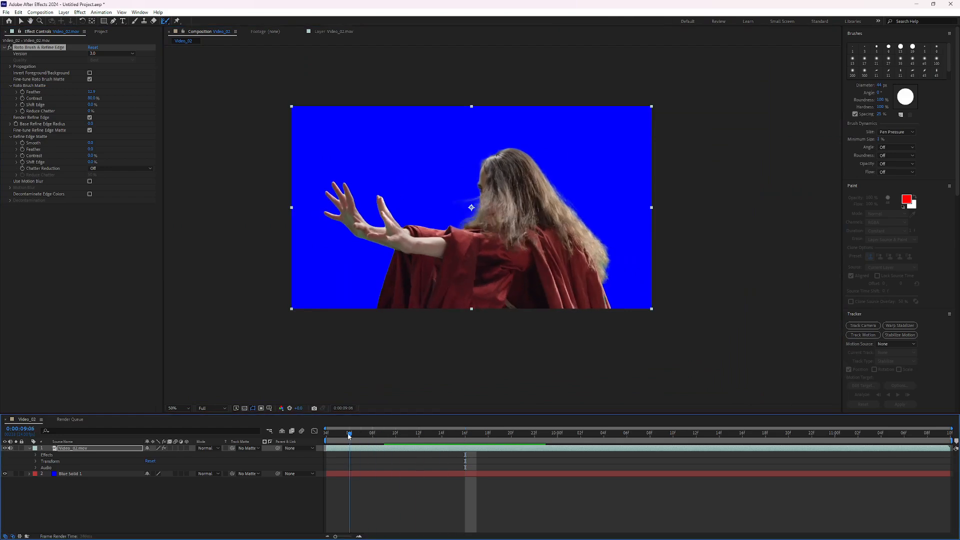